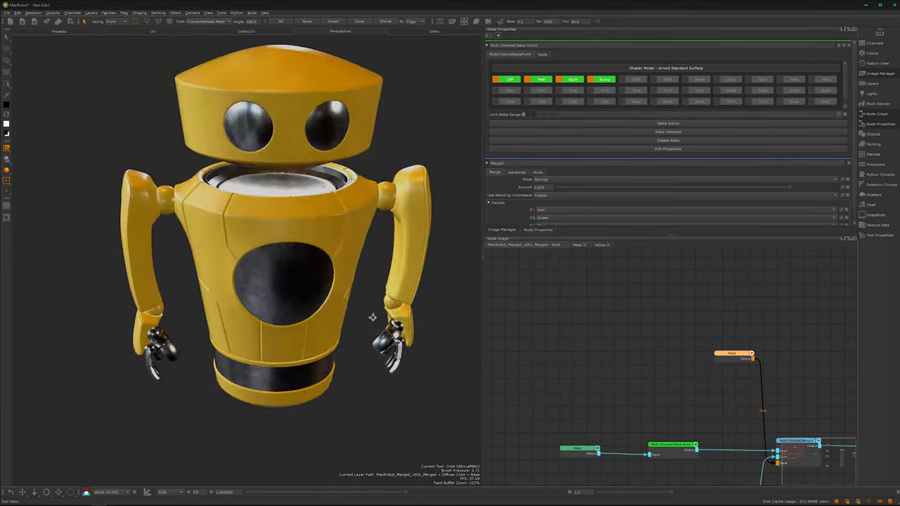
- Examine the yellow robot's painted body, head and metal parts from several distances and angles
{"action": "middle_click_drag", "start_coordinate": [284, 352], "coordinate": [301, 292], "text": "alt"}
{"action": "mouse_move", "coordinate": [302, 292]}
{"action": "right_mouse_down", "text": "alt"}
{"action": "mouse_move", "coordinate": [342, 309]}
{"action": "mouse_move", "coordinate": [310, 312]}
{"action": "mouse_move", "coordinate": [314, 295]}
{"action": "right_mouse_up", "text": "alt"}
{"action": "middle_click_drag", "start_coordinate": [314, 294], "coordinate": [277, 327], "text": "alt"}
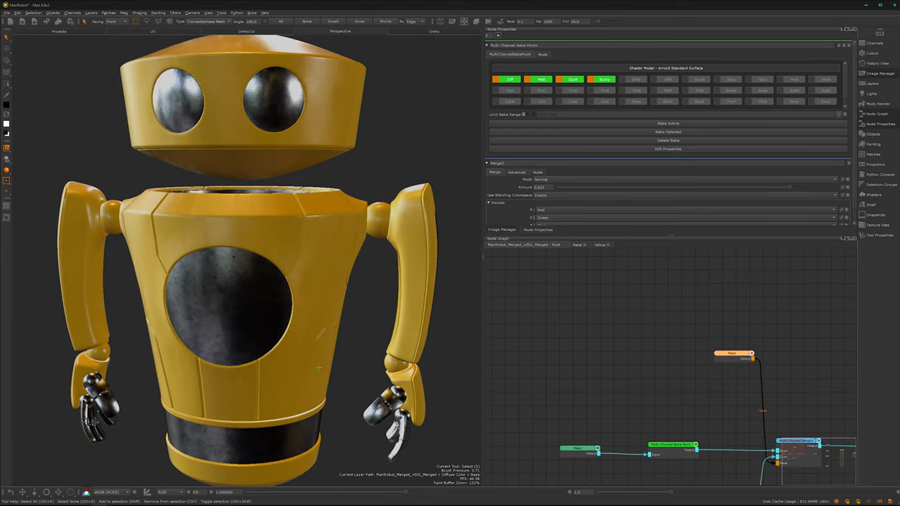
{"action": "right_click_drag", "start_coordinate": [353, 347], "coordinate": [314, 358], "text": "alt"}
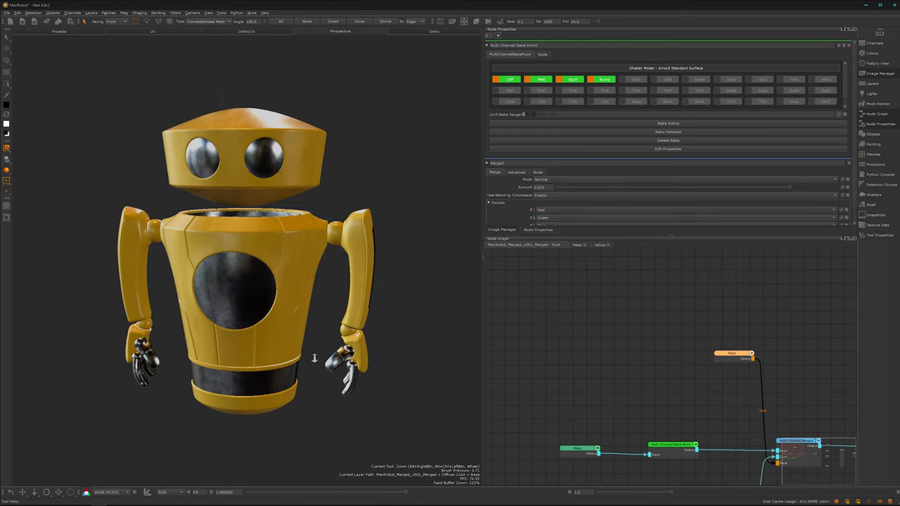
{"action": "middle_click_drag", "start_coordinate": [307, 348], "coordinate": [308, 355], "text": "alt"}
{"action": "left_click_drag", "start_coordinate": [306, 353], "coordinate": [329, 326], "text": "alt"}
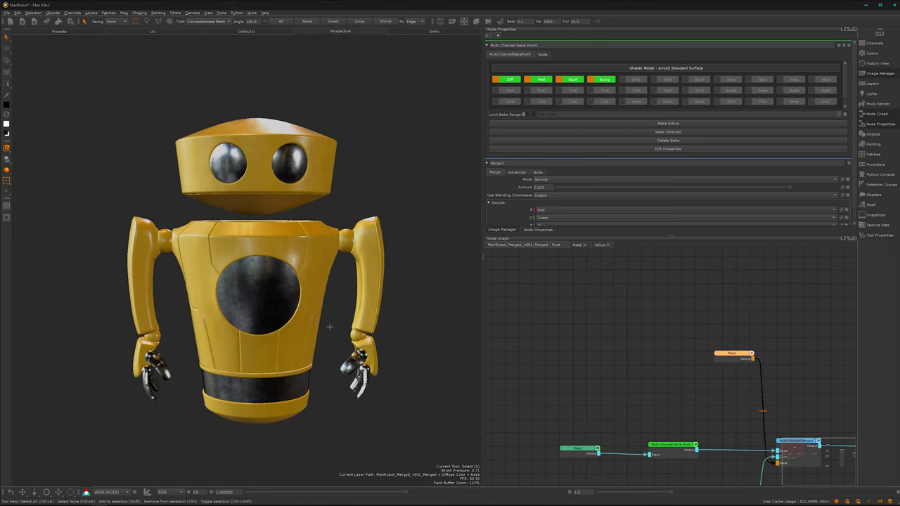
{"action": "mouse_move", "coordinate": [283, 322]}
{"action": "right_mouse_down", "text": "alt"}
{"action": "mouse_move", "coordinate": [310, 303]}
{"action": "mouse_move", "coordinate": [283, 320]}
{"action": "right_mouse_up", "text": "alt"}
{"action": "left_click_drag", "start_coordinate": [284, 316], "coordinate": [293, 303], "text": "alt"}
{"action": "middle_click_drag", "start_coordinate": [293, 304], "coordinate": [314, 291], "text": "alt"}
{"action": "left_click_drag", "start_coordinate": [299, 335], "coordinate": [277, 326], "text": "alt"}
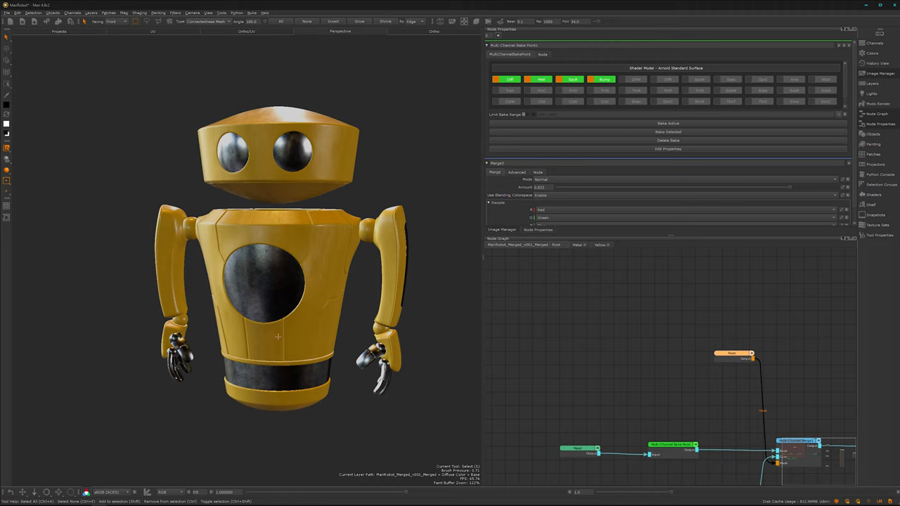
- Look through the project's texture source images and the baked maps in the Bakes folder, and return to Mari
{"action": "left_click", "coordinate": [878, 103]}
{"action": "left_click", "coordinate": [777, 110]}
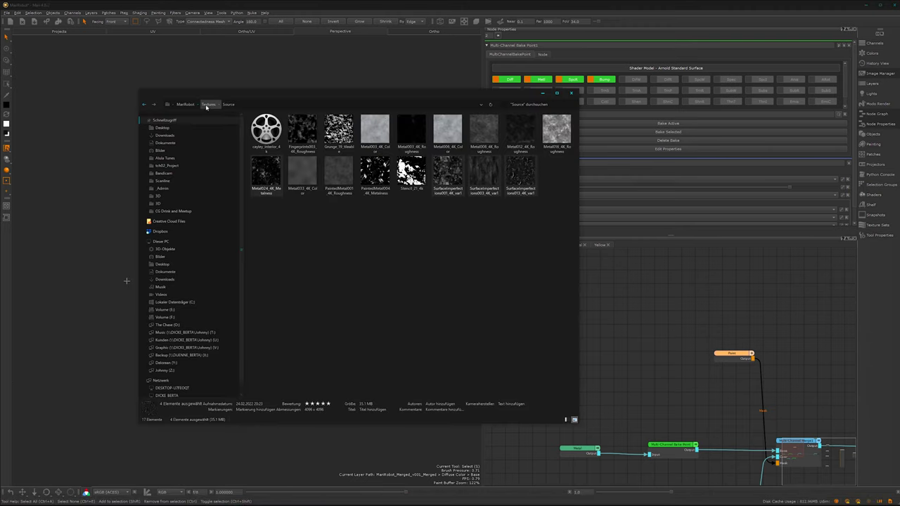
{"action": "left_click", "coordinate": [208, 104]}
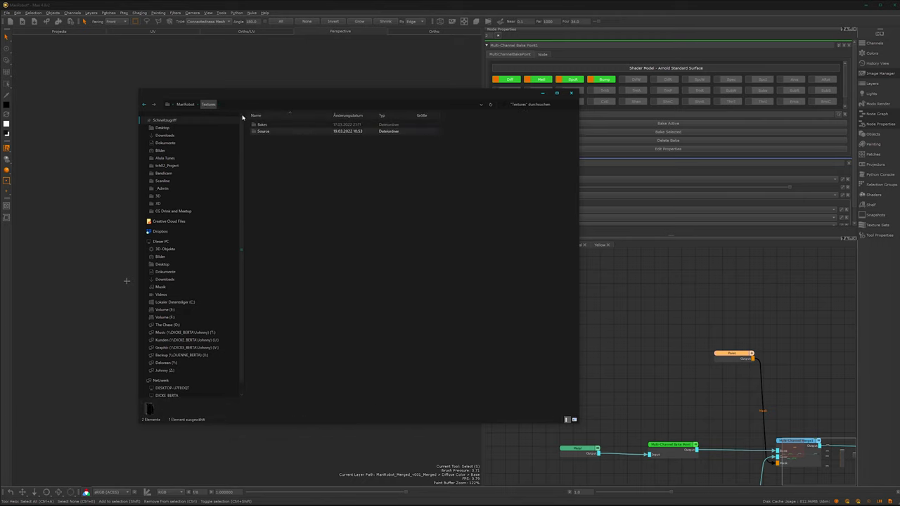
{"action": "double_click", "coordinate": [265, 127]}
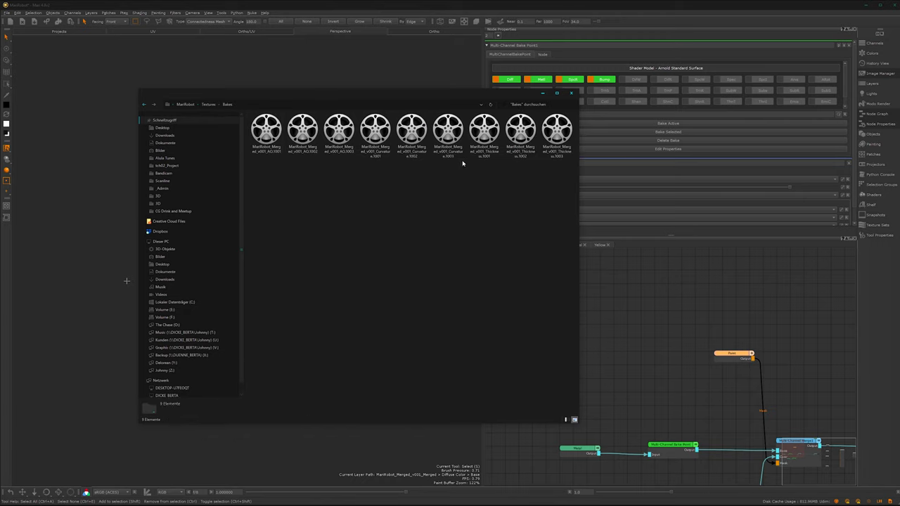
{"action": "left_click", "coordinate": [680, 322]}
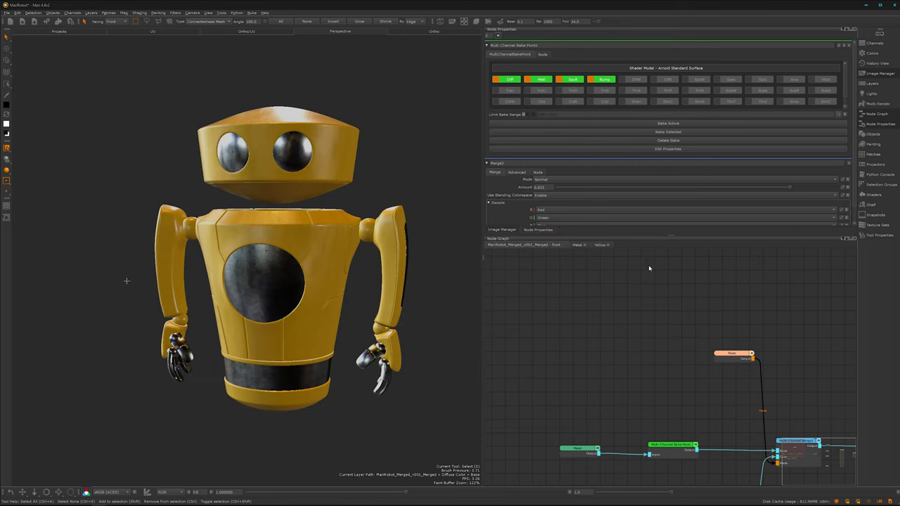
- Add a Curvature node in the empty graph area near the Paint node
{"action": "mouse_move", "coordinate": [641, 344]}
{"action": "right_mouse_down", "text": "alt"}
{"action": "mouse_move", "coordinate": [669, 348]}
{"action": "mouse_move", "coordinate": [707, 327]}
{"action": "right_mouse_up", "text": "alt"}
{"action": "middle_click_drag", "start_coordinate": [692, 339], "coordinate": [674, 379]}
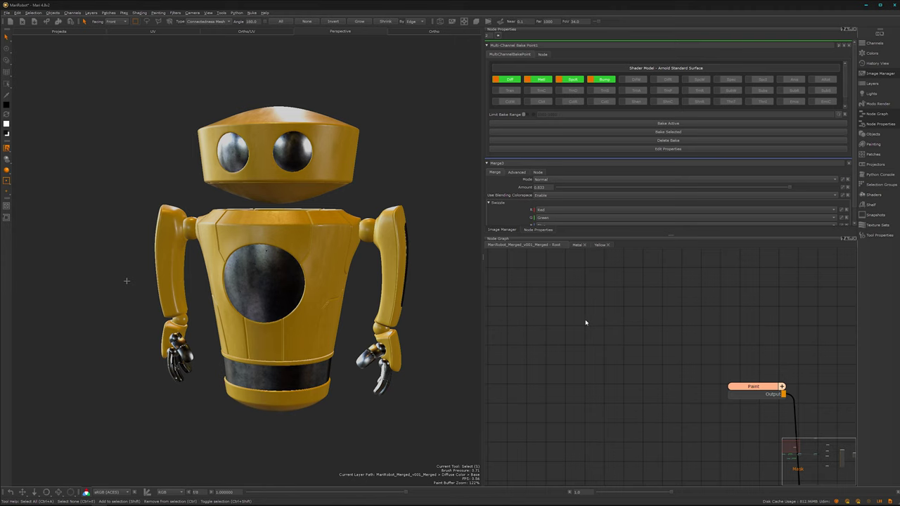
{"action": "key", "text": "Tab"}
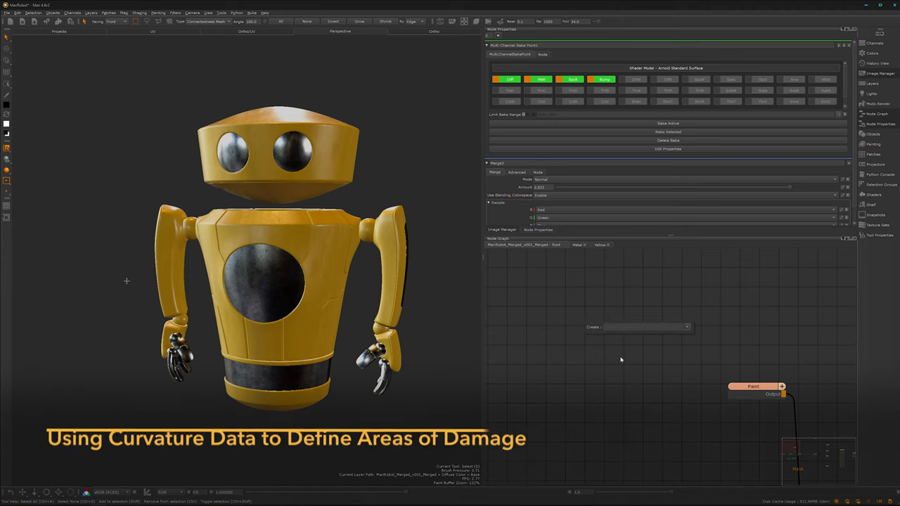
{"action": "type", "text": "curv"}
{"action": "left_click", "coordinate": [627, 332]}
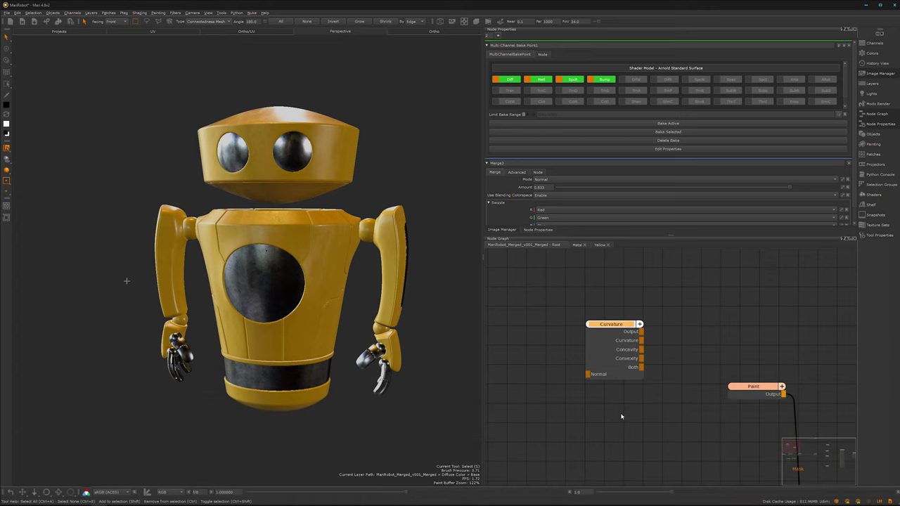
- Reposition the Curvature node slightly and display its main output on the robot
{"action": "key", "text": "1"}
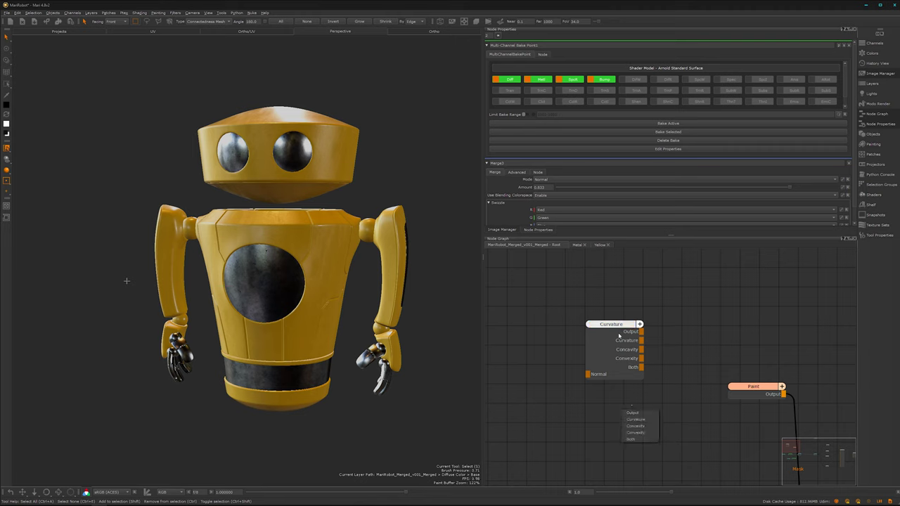
{"action": "left_click_drag", "start_coordinate": [611, 328], "coordinate": [606, 324]}
{"action": "key", "text": "1"}
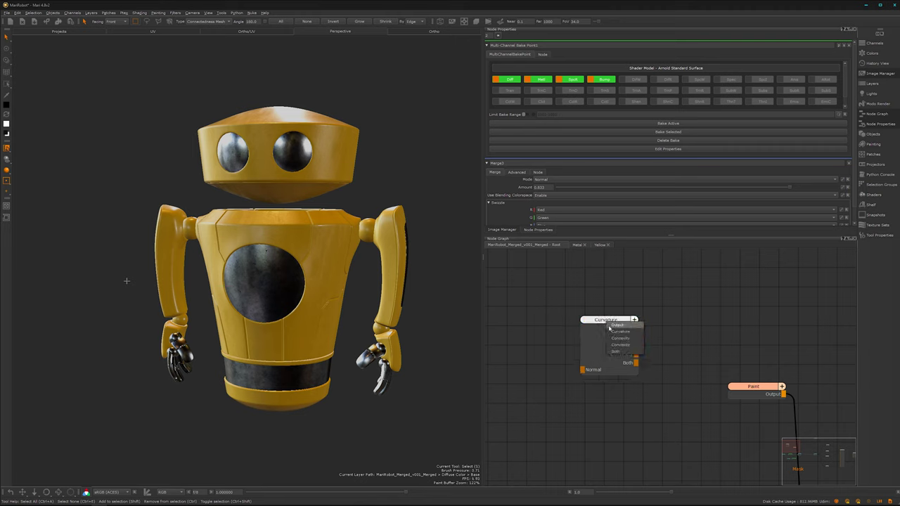
{"action": "left_click", "coordinate": [626, 331]}
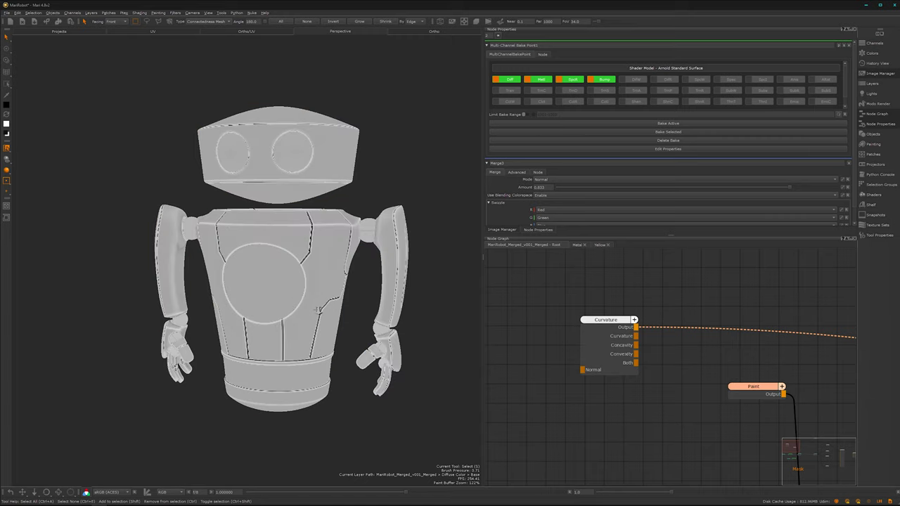
- Examine the curvature result along the robot's edges and panel seams around the head, shoulder and upper body
{"action": "scroll", "coordinate": [316, 309], "scroll_direction": "up", "scroll_amount": 5}
{"action": "left_click_drag", "start_coordinate": [343, 264], "coordinate": [307, 318], "text": "alt"}
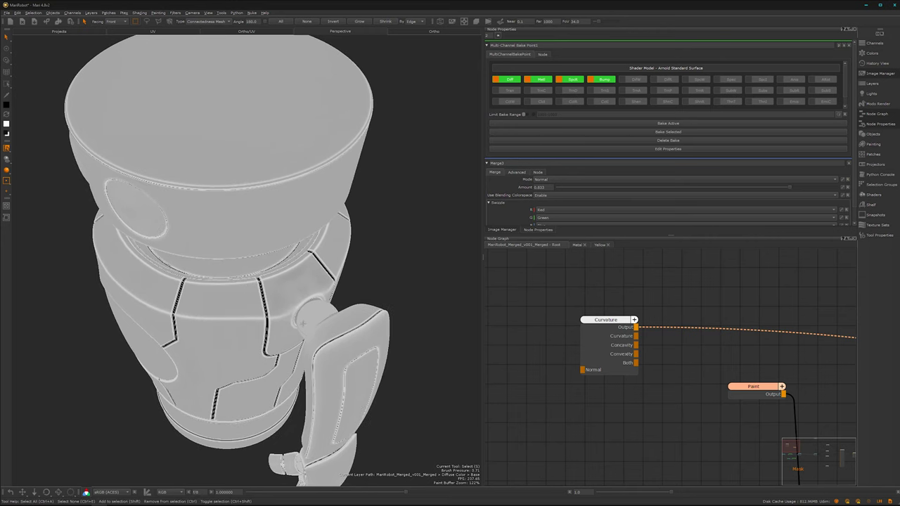
{"action": "left_click_drag", "start_coordinate": [312, 282], "coordinate": [338, 234], "text": "alt"}
{"action": "right_click_drag", "start_coordinate": [284, 312], "coordinate": [340, 311], "text": "alt"}
{"action": "middle_click_drag", "start_coordinate": [283, 326], "coordinate": [338, 229], "text": "alt"}
{"action": "left_click_drag", "start_coordinate": [338, 229], "coordinate": [340, 291], "text": "alt"}
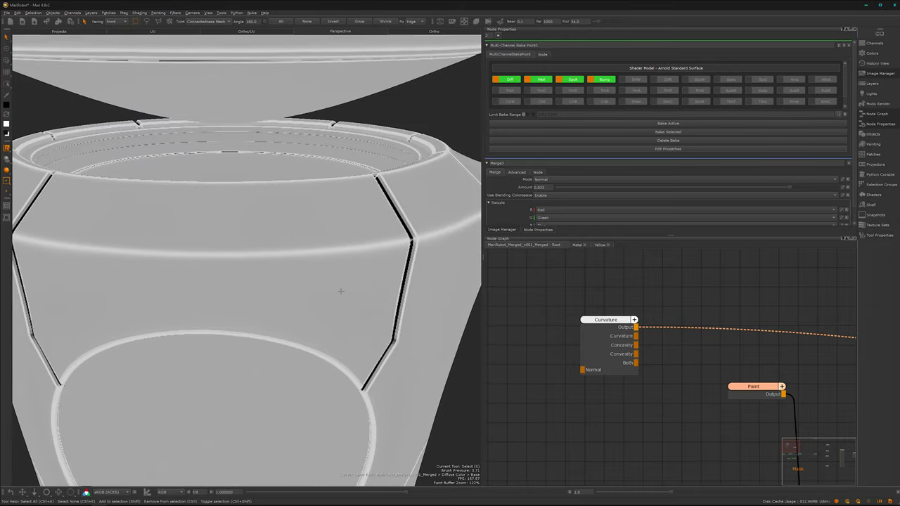
{"action": "scroll", "coordinate": [317, 301], "scroll_direction": "down", "scroll_amount": 8}
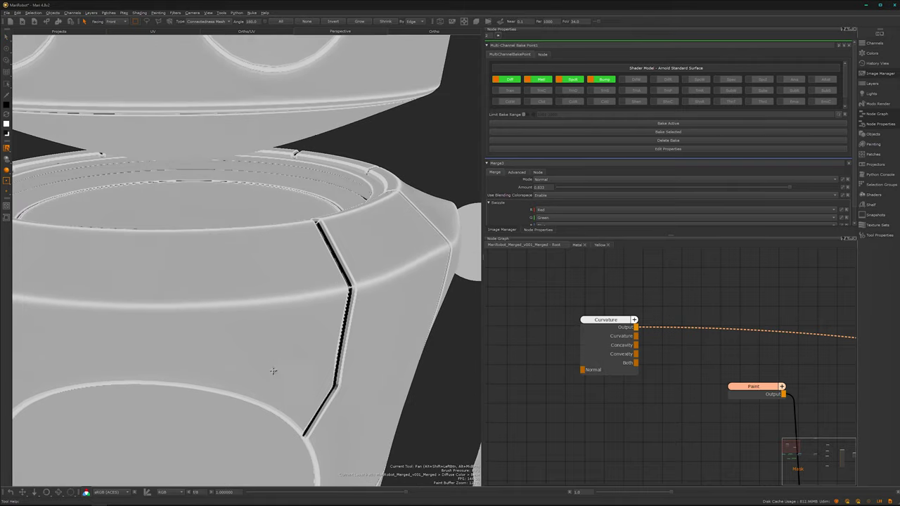
{"action": "left_click_drag", "start_coordinate": [296, 324], "coordinate": [338, 298], "text": "alt"}
{"action": "scroll", "coordinate": [337, 301], "scroll_direction": "up", "scroll_amount": 6}
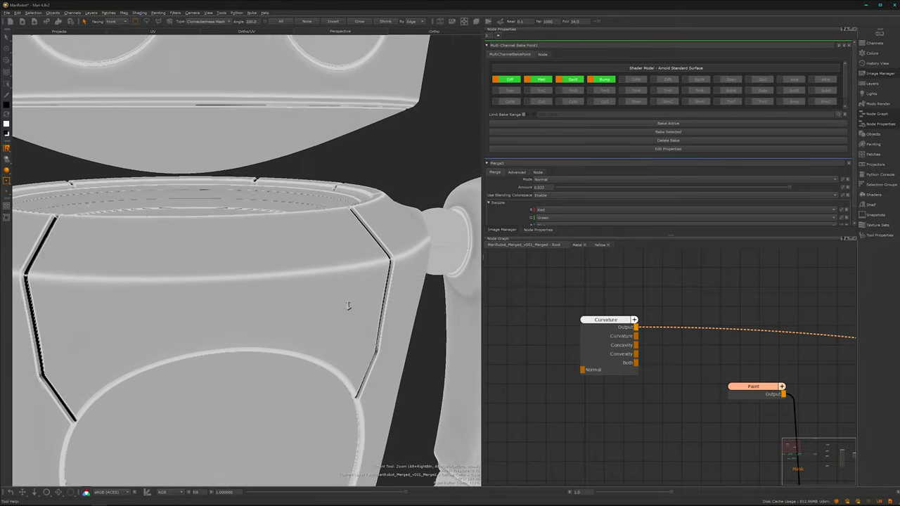
- Make room around the Curvature node and attach a 4096 x 4096, 8-bit Bake Point with scalar data to its output
{"action": "left_click_drag", "start_coordinate": [630, 336], "coordinate": [577, 294]}
{"action": "right_click_drag", "start_coordinate": [657, 310], "coordinate": [502, 384], "text": "alt"}
{"action": "mouse_move", "coordinate": [655, 411]}
{"action": "middle_mouse_down", "text": "alt"}
{"action": "mouse_move", "coordinate": [654, 403]}
{"action": "mouse_move", "coordinate": [649, 472]}
{"action": "middle_mouse_up", "text": "alt"}
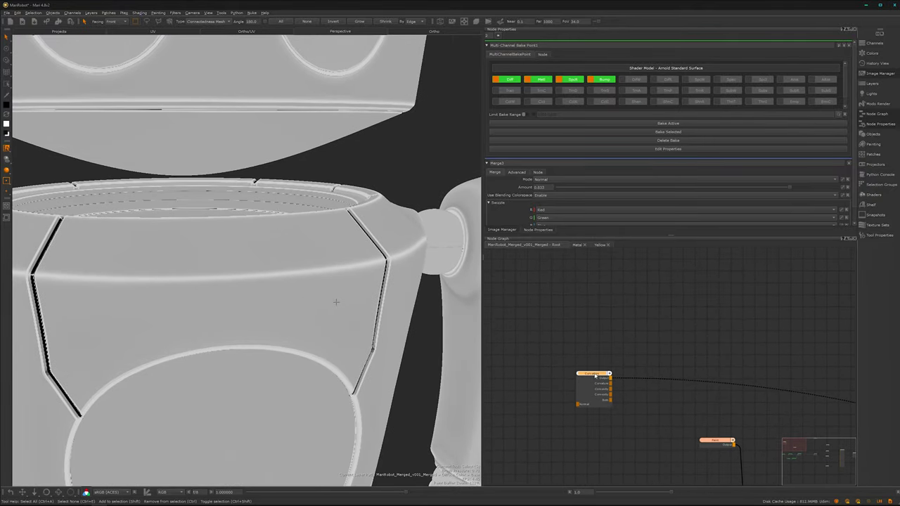
{"action": "left_click_drag", "start_coordinate": [595, 376], "coordinate": [562, 354]}
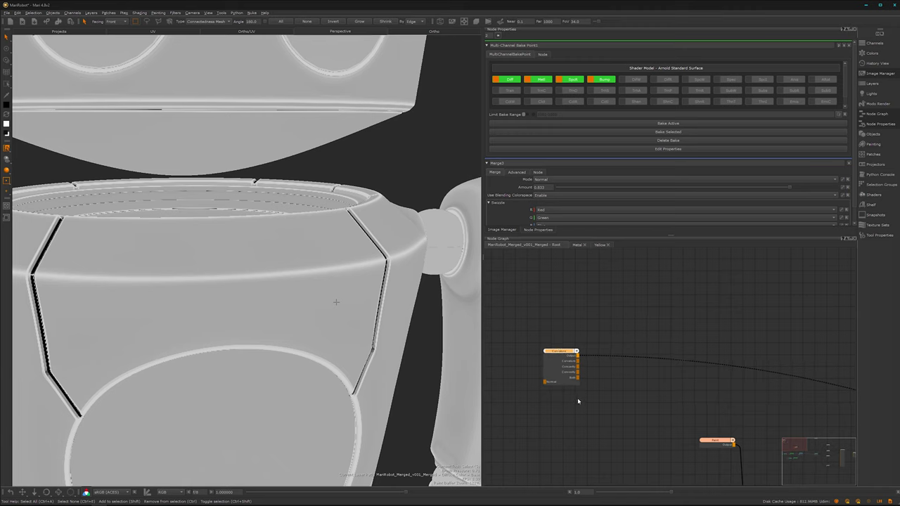
{"action": "key", "text": "Tab"}
{"action": "type", "text": "bak"}
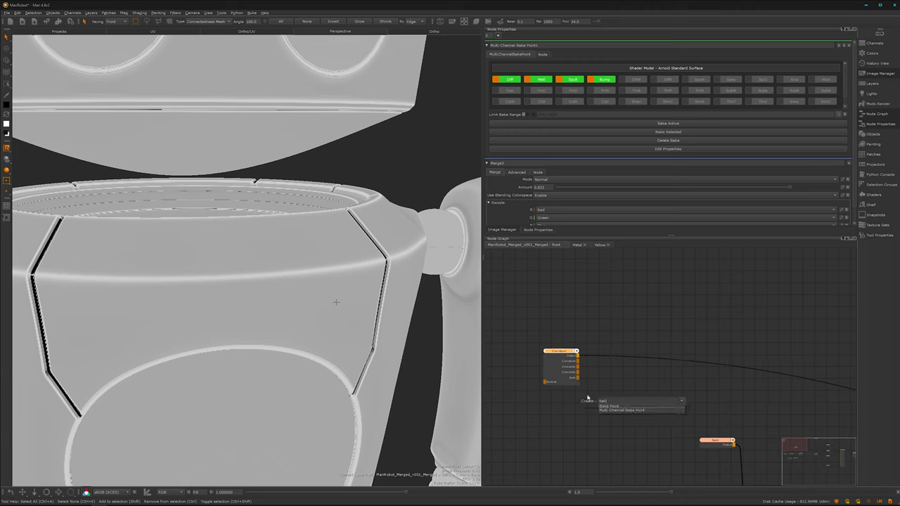
{"action": "left_click", "coordinate": [609, 407]}
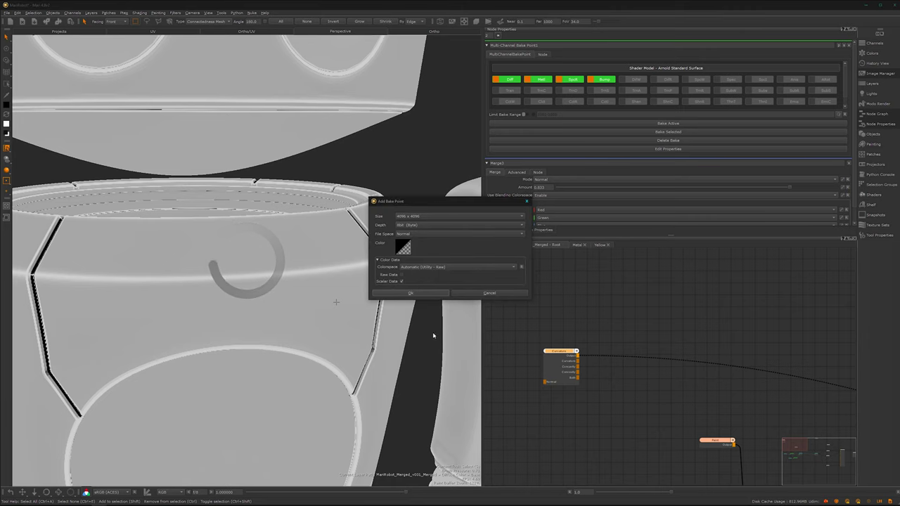
{"action": "left_click", "coordinate": [411, 292]}
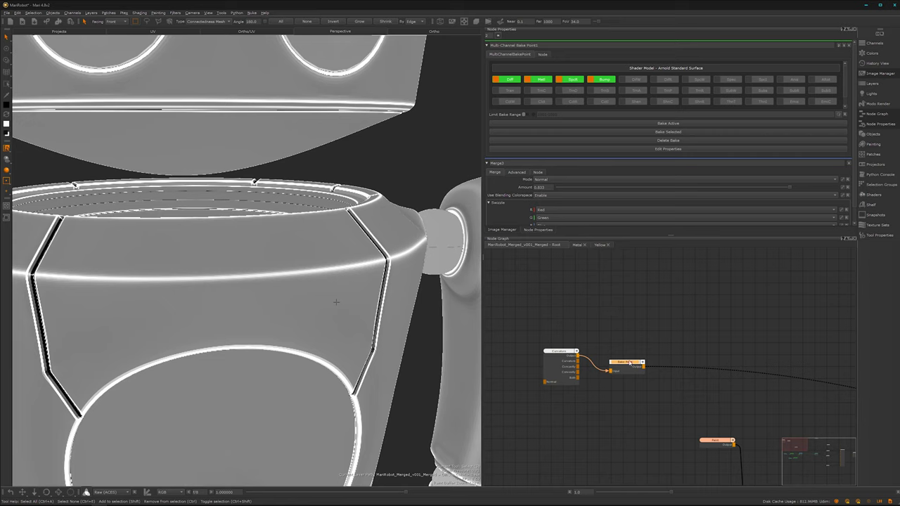
- Align the new Bake Point beside the Curvature node and bake the curvature
{"action": "left_click_drag", "start_coordinate": [628, 364], "coordinate": [633, 353]}
{"action": "double_click", "coordinate": [630, 351]}
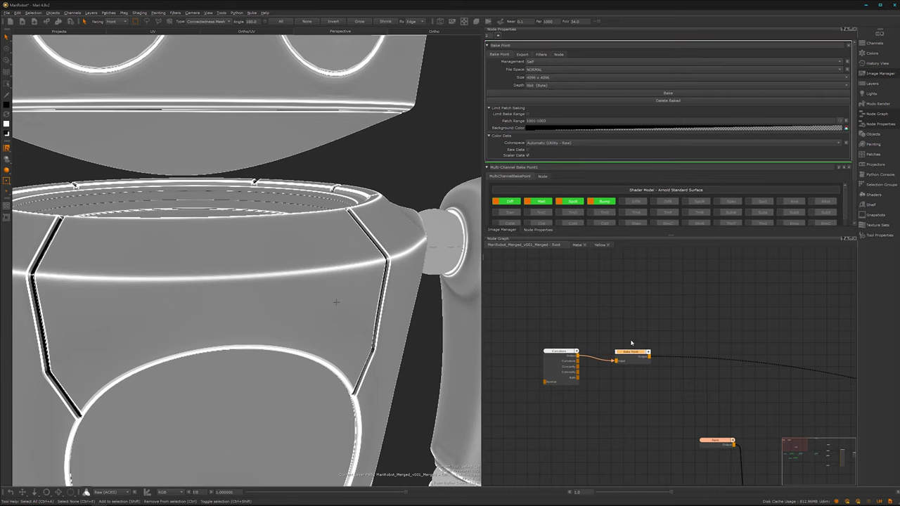
{"action": "left_click", "coordinate": [674, 94]}
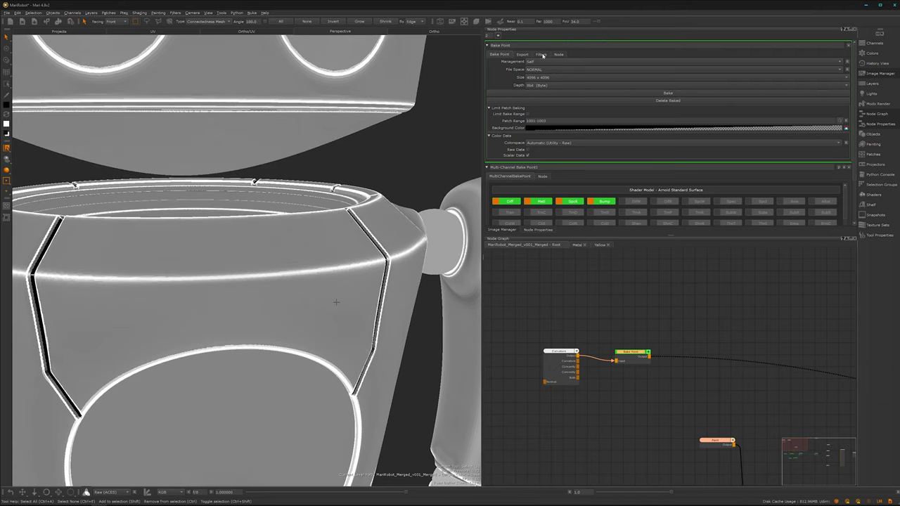
- Apply a Gaussian filter with a radius of about 17.08 to the baked curvature in the Bake Point
{"action": "left_click", "coordinate": [541, 54]}
{"action": "left_click", "coordinate": [603, 66]}
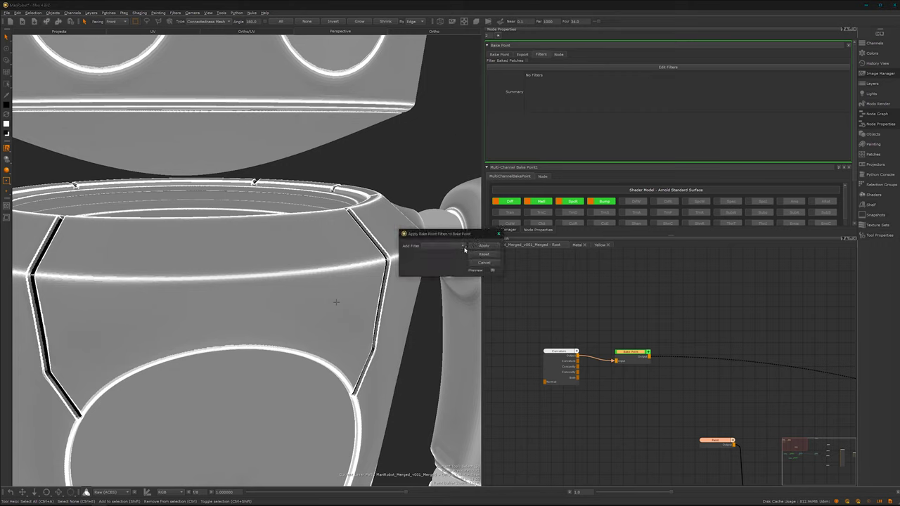
{"action": "left_click", "coordinate": [463, 246]}
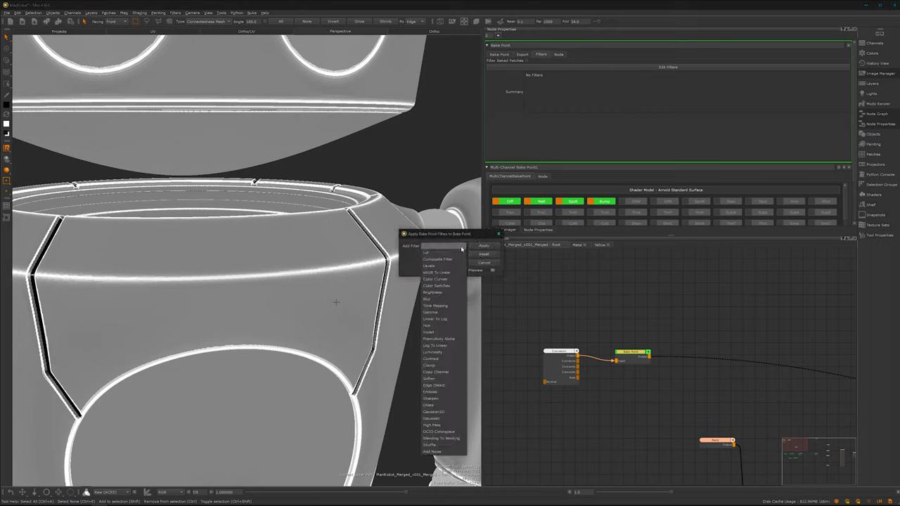
{"action": "left_click", "coordinate": [442, 420]}
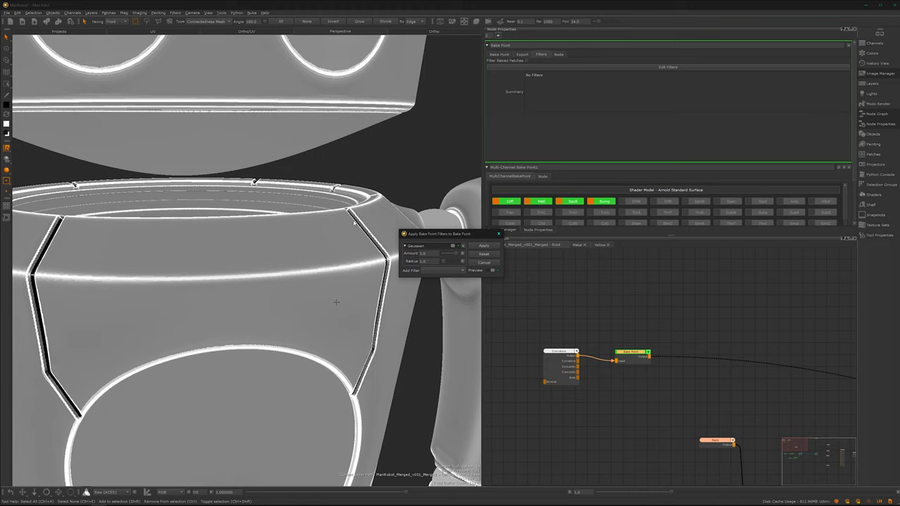
{"action": "left_click_drag", "start_coordinate": [443, 261], "coordinate": [448, 263]}
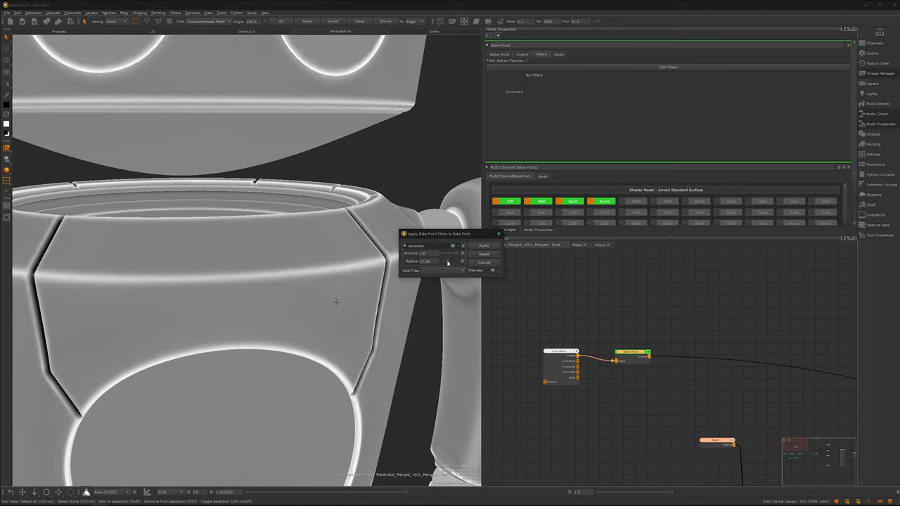
{"action": "left_click", "coordinate": [482, 246]}
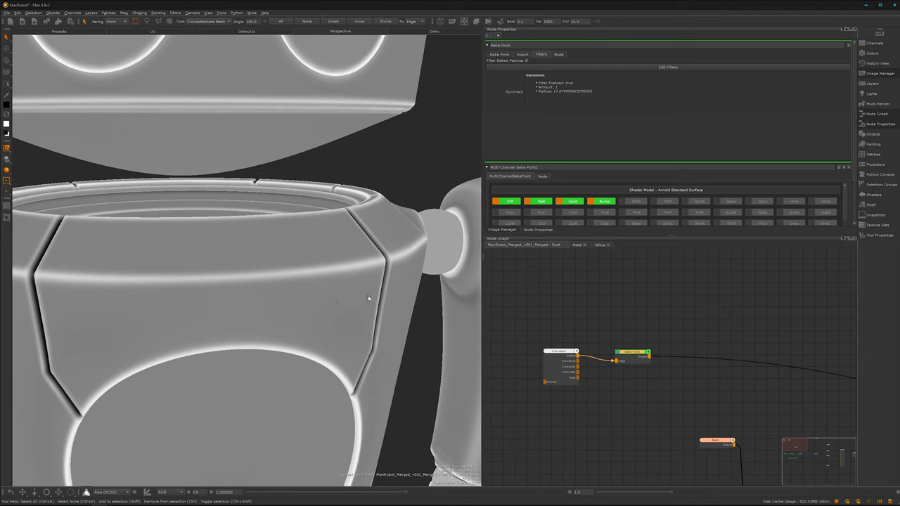
- Rearrange the Curvature and Bake Point nodes, add a Levels node after the Bake Point and open its properties
{"action": "left_click_drag", "start_coordinate": [554, 351], "coordinate": [525, 322]}
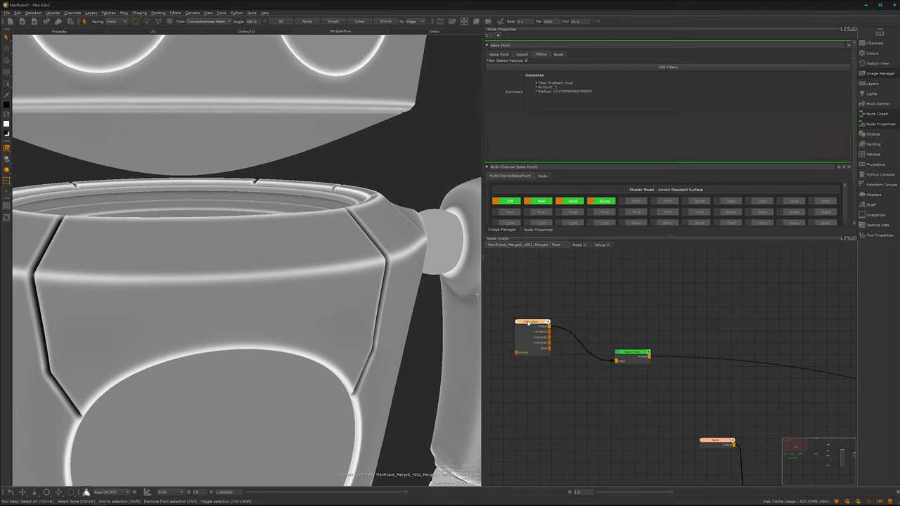
{"action": "left_click_drag", "start_coordinate": [630, 355], "coordinate": [592, 323]}
{"action": "key", "text": "Tab"}
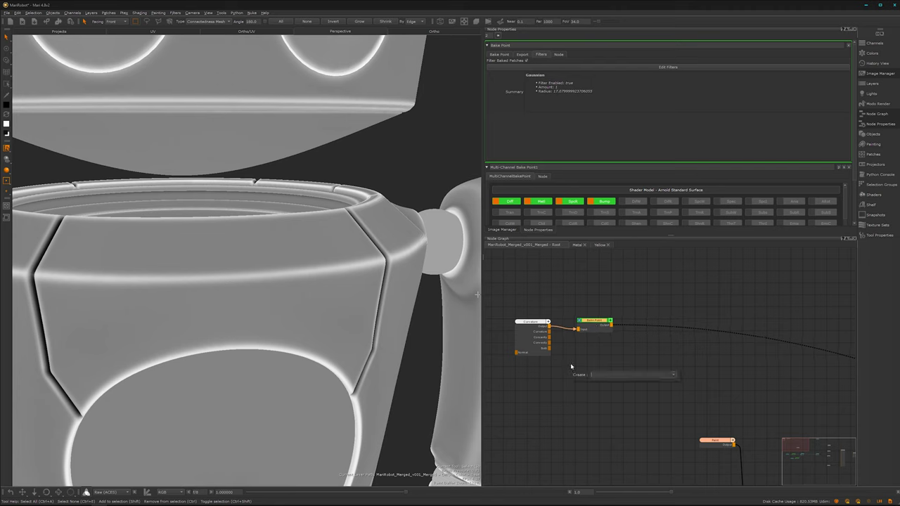
{"action": "type", "text": "leve"}
{"action": "left_click", "coordinate": [602, 380]}
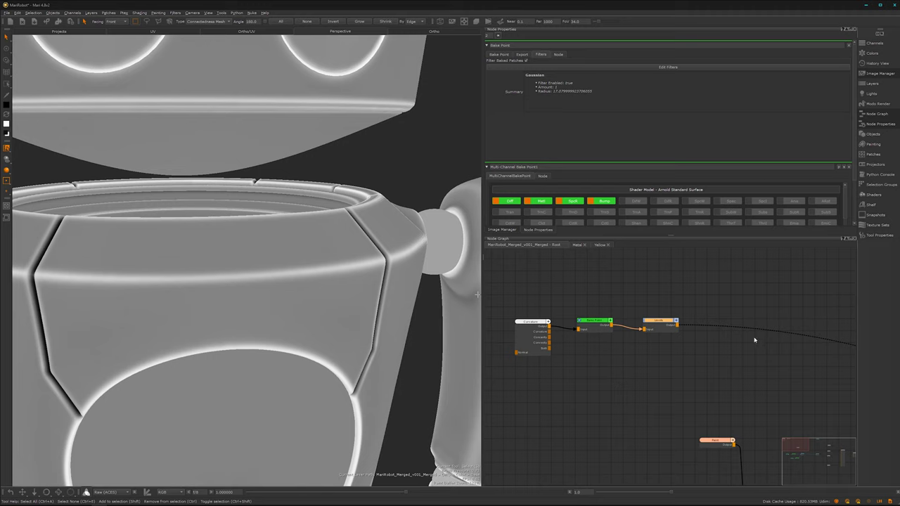
{"action": "double_click", "coordinate": [656, 320]}
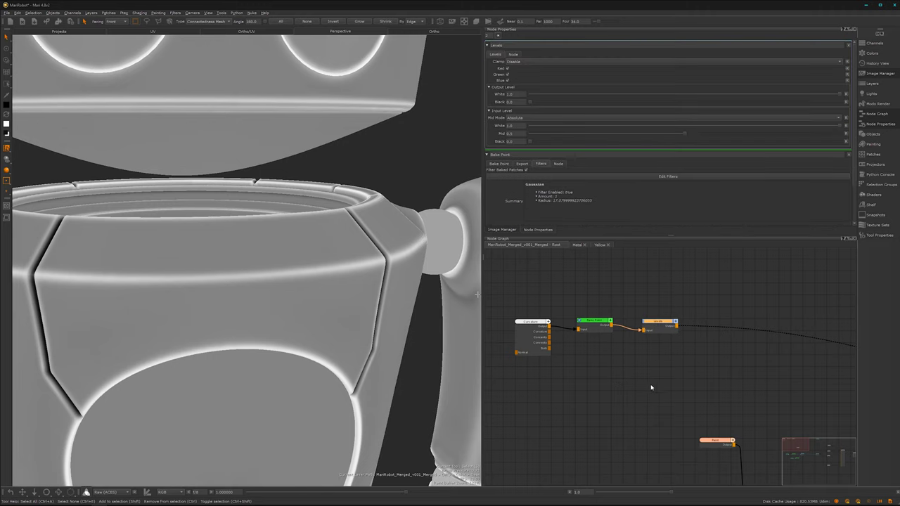
- Add a Merge node after the Levels node and space it out along the chain
{"action": "key", "text": "m"}
{"action": "left_click_drag", "start_coordinate": [722, 322], "coordinate": [742, 323]}
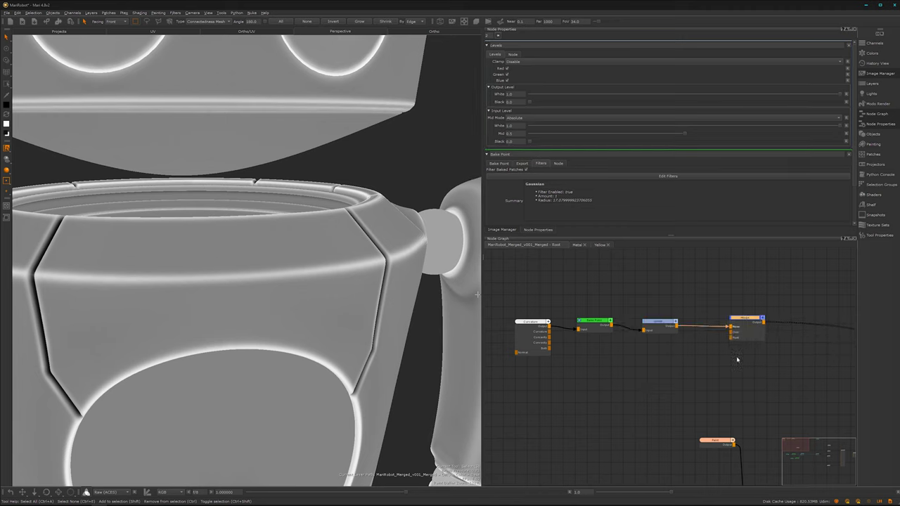
- Add a second Levels node after the Merge node
{"action": "key", "text": "Tab"}
{"action": "type", "text": "level"}
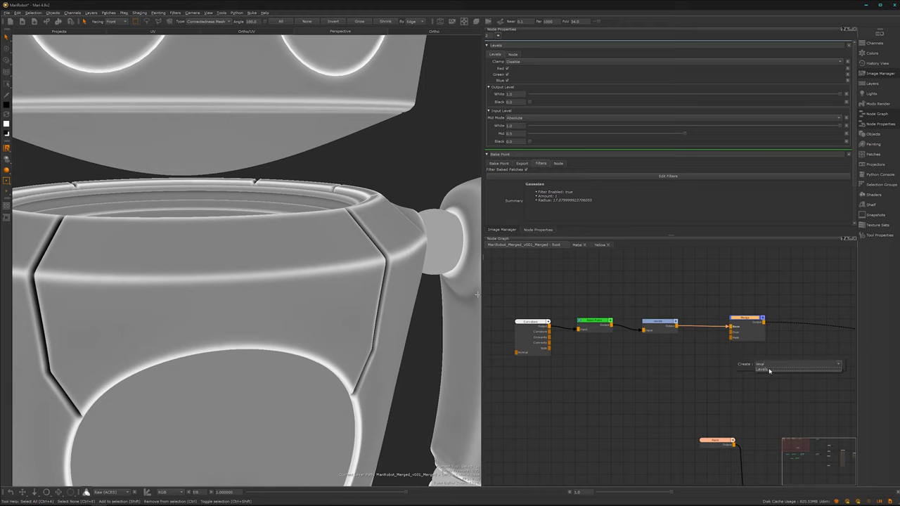
{"action": "left_click", "coordinate": [774, 371]}
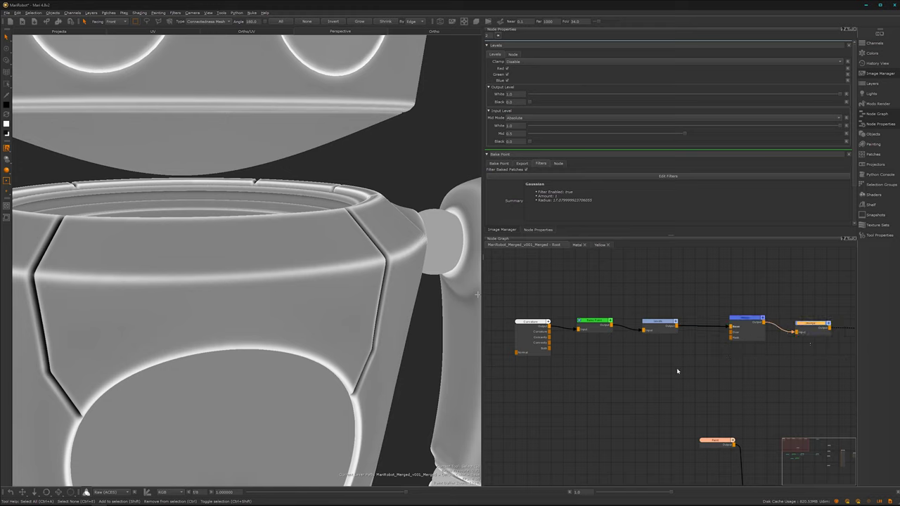
{"action": "left_click", "coordinate": [583, 296]}
- Show the project's images in the Image Manager and open the Textures/Source folder in File Explorer
{"action": "left_click", "coordinate": [505, 231]}
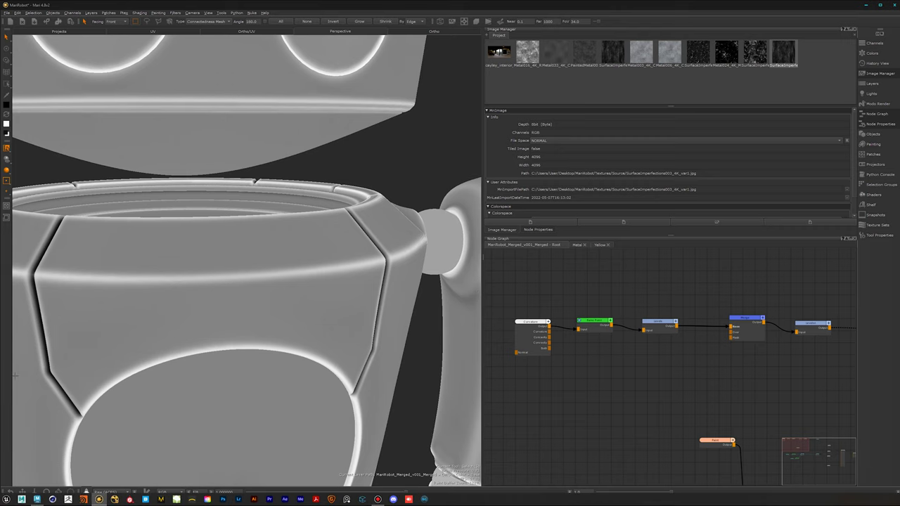
{"action": "left_click", "coordinate": [98, 499]}
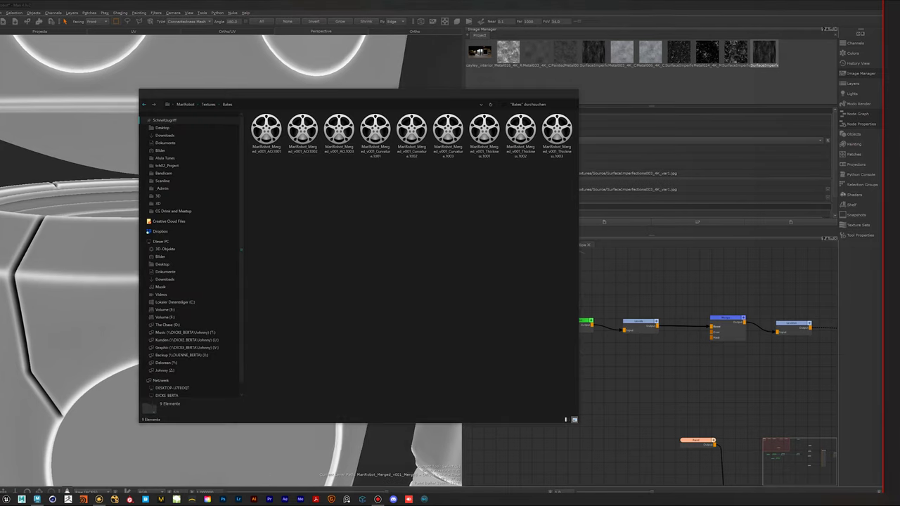
{"action": "left_click", "coordinate": [210, 104]}
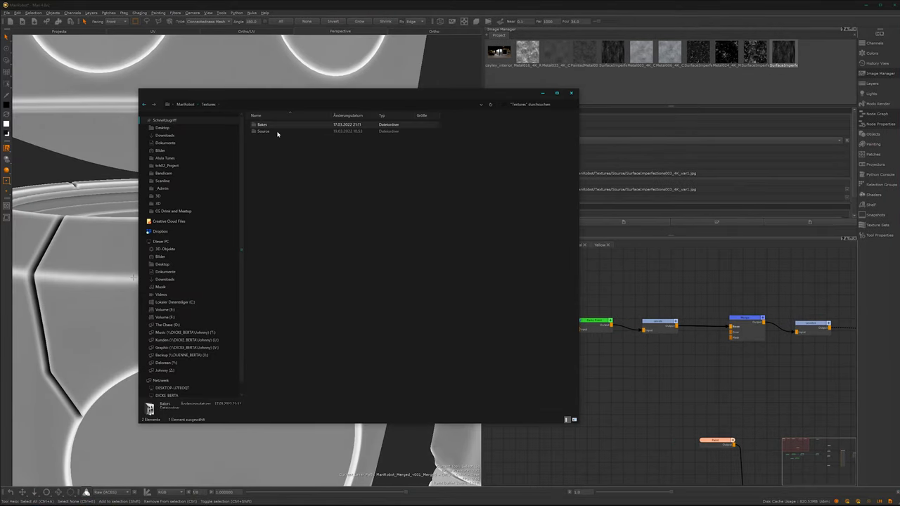
{"action": "double_click", "coordinate": [264, 129]}
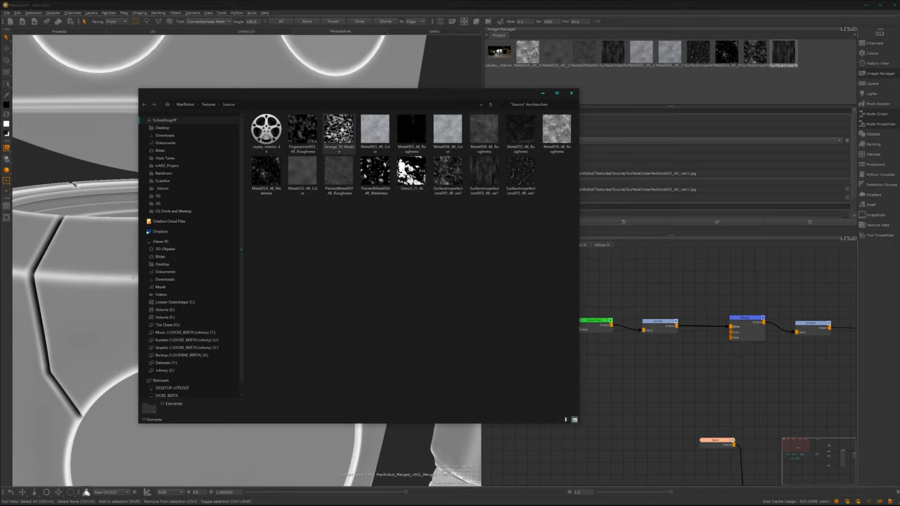
- Preview the PaintedMetal004_4K_Metalness map and import it with Grunge_19_tileable and Stencil_21_4k into Mari's Image Manager
{"action": "double_click", "coordinate": [377, 172]}
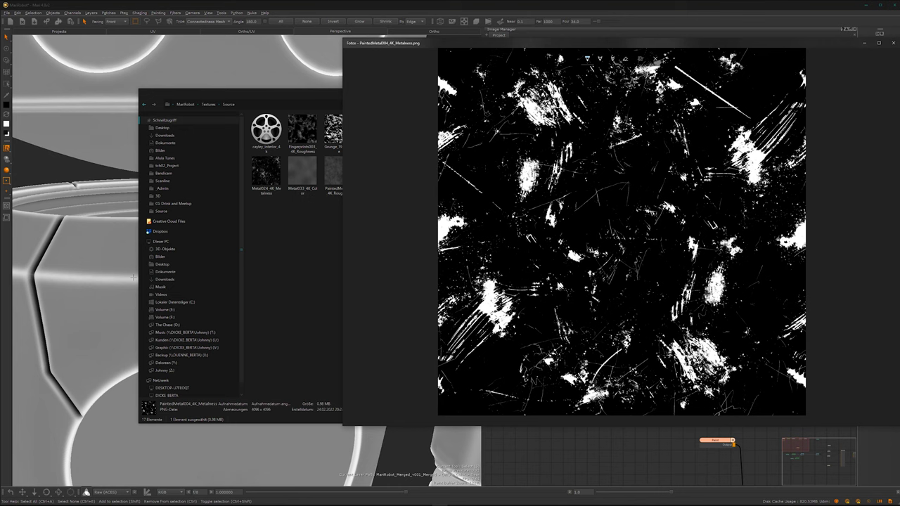
{"action": "left_click", "coordinate": [892, 43]}
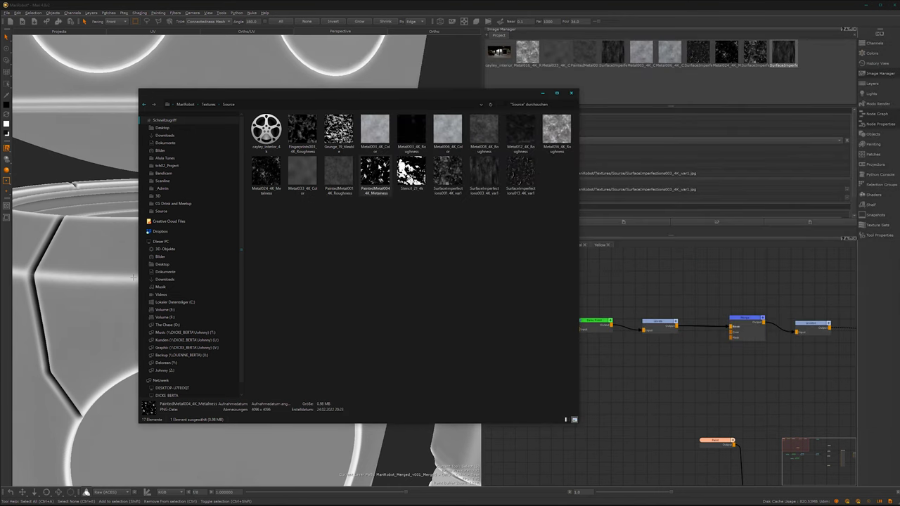
{"action": "left_click", "coordinate": [411, 172], "text": "ctrl"}
{"action": "left_click_drag", "start_coordinate": [345, 140], "coordinate": [814, 98], "text": "ctrl"}
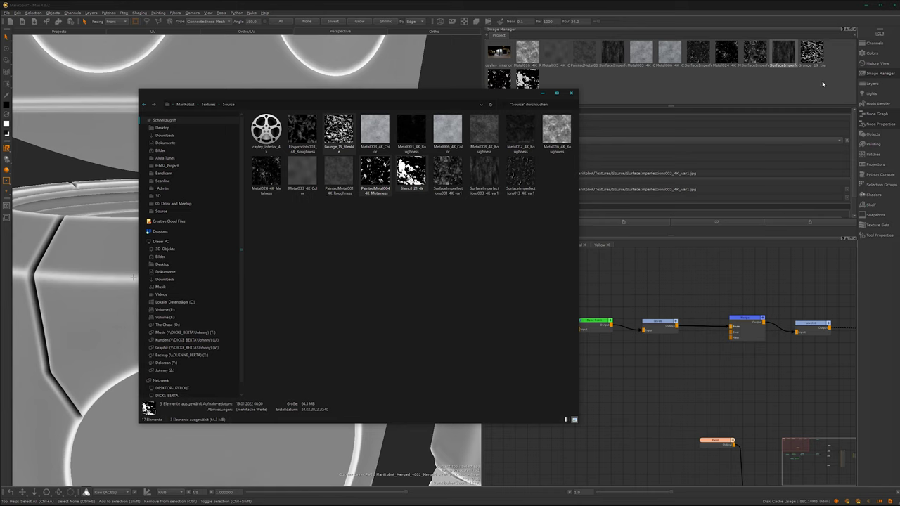
- Mark the imported Grunge_19_tileable image as scalar data in its colorspace settings
{"action": "left_click", "coordinate": [813, 58]}
{"action": "left_click_drag", "start_coordinate": [854, 141], "coordinate": [854, 163]}
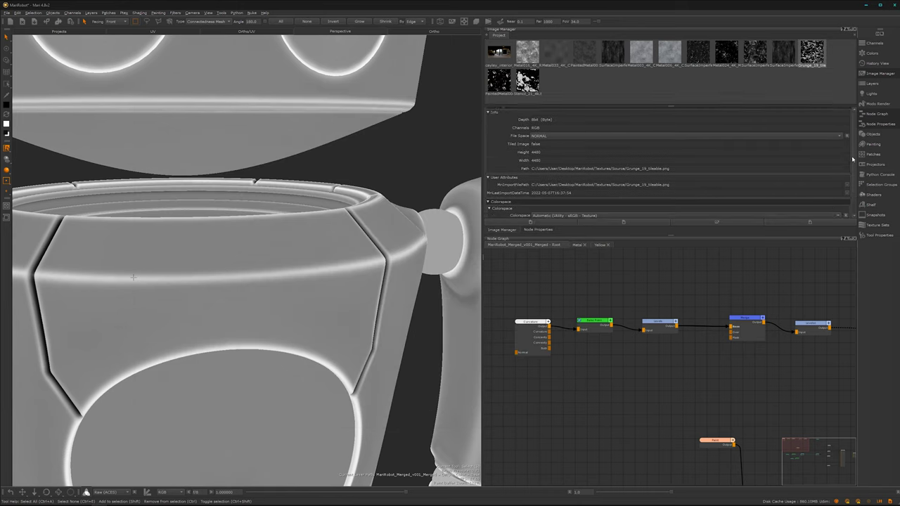
{"action": "left_click", "coordinate": [533, 212]}
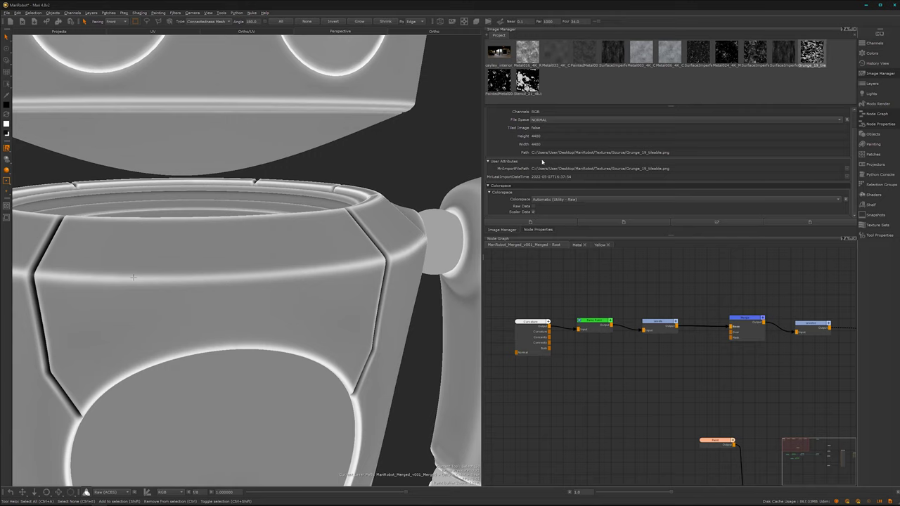
- Set the colorspace of the PaintedMetal004 metalness and Stencil_21_4k images to scalar
{"action": "left_click_drag", "start_coordinate": [566, 92], "coordinate": [502, 79]}
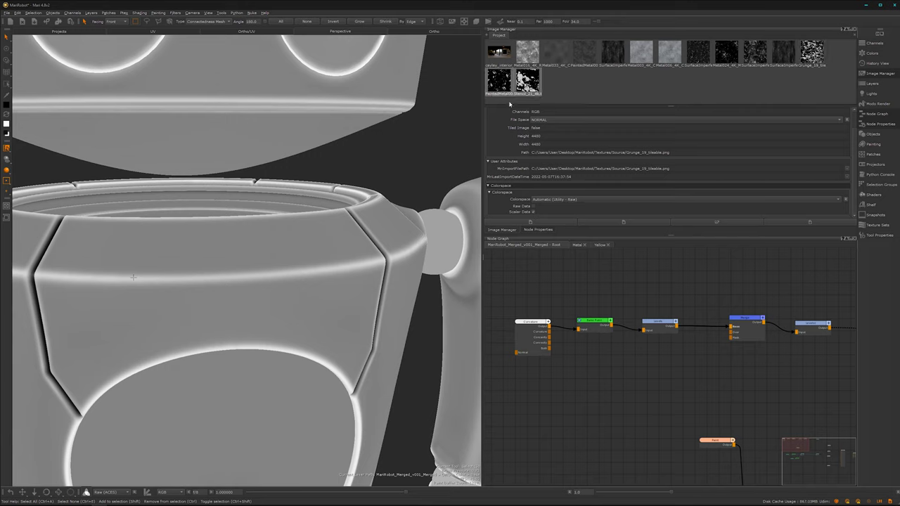
{"action": "right_click", "coordinate": [529, 85]}
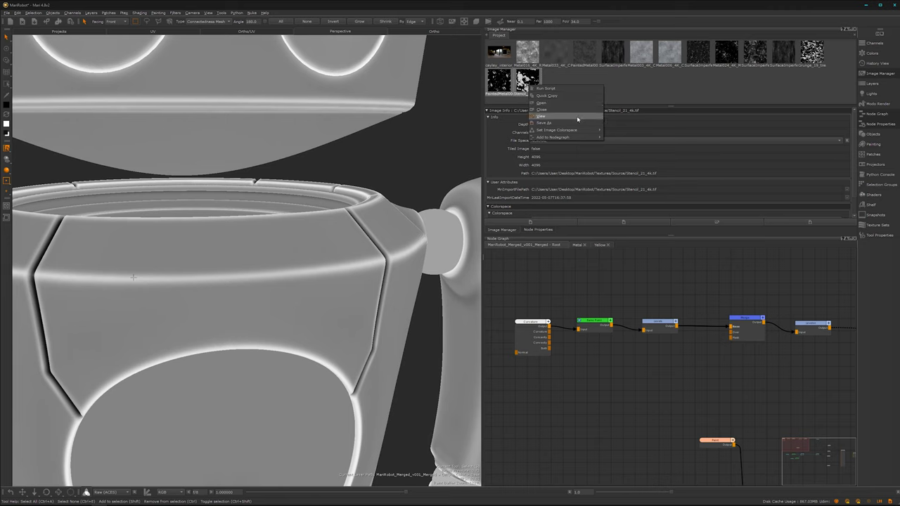
{"action": "mouse_move", "coordinate": [583, 132]}
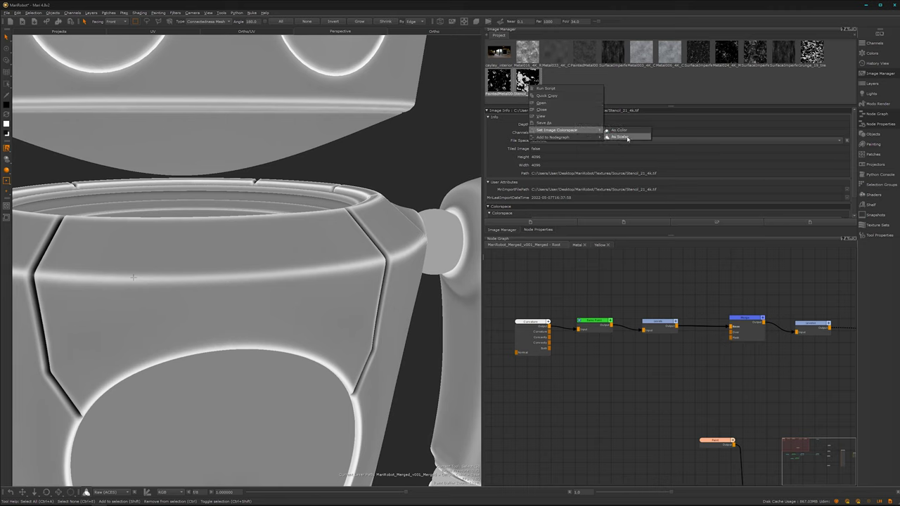
{"action": "left_click", "coordinate": [620, 136]}
{"action": "left_click", "coordinate": [581, 89]}
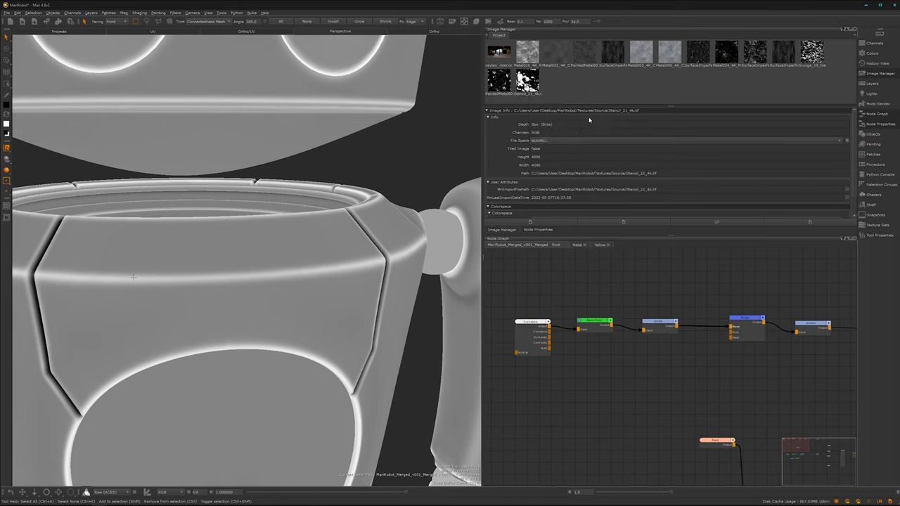
- Preview the Stencil_21_4k image and place it in the node graph as a Tiled node feeding the Merge node's Over input
{"action": "double_click", "coordinate": [529, 85]}
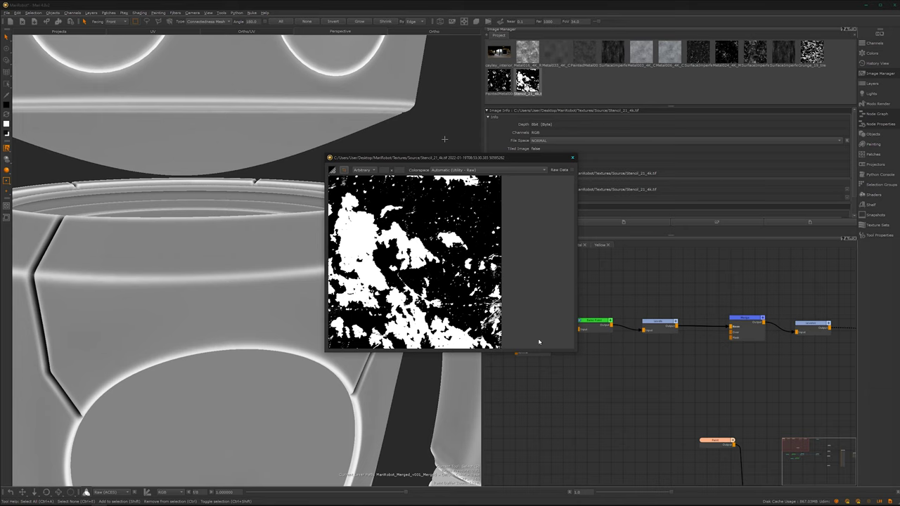
{"action": "left_click", "coordinate": [572, 158]}
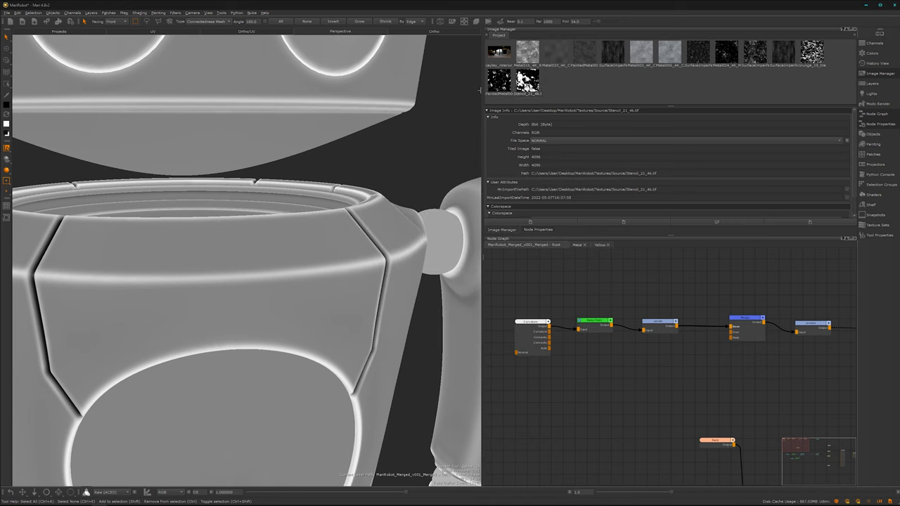
{"action": "left_click_drag", "start_coordinate": [531, 85], "coordinate": [736, 333]}
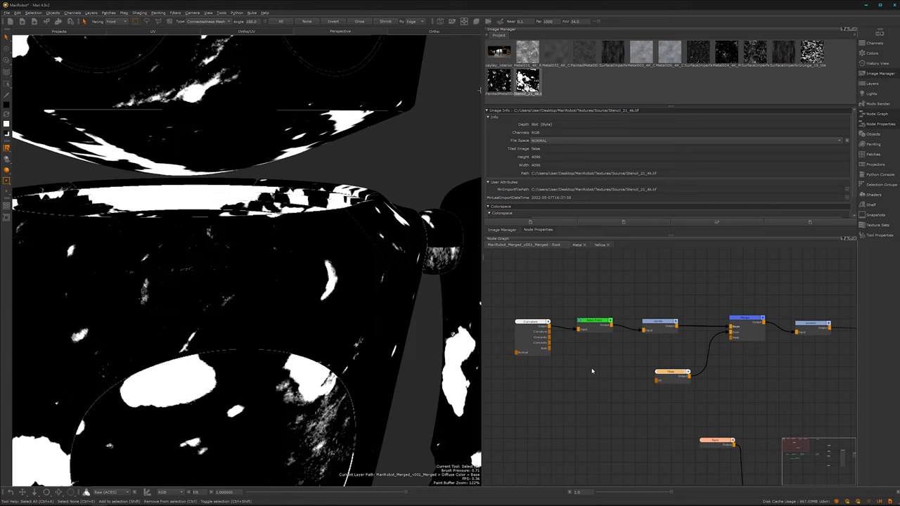
- Set the Tiled stencil node's U Repeat and V Repeat to 3
{"action": "right_click_drag", "start_coordinate": [333, 366], "coordinate": [274, 373], "text": "alt"}
{"action": "middle_click_drag", "start_coordinate": [274, 372], "coordinate": [291, 338], "text": "alt"}
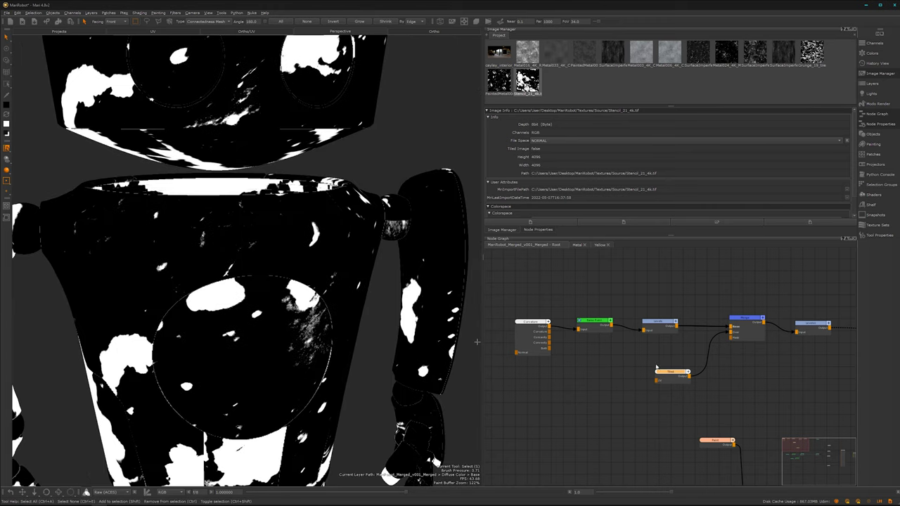
{"action": "double_click", "coordinate": [673, 376]}
{"action": "left_click_drag", "start_coordinate": [546, 143], "coordinate": [529, 143]}
{"action": "type", "text": "8"}
{"action": "key", "text": "Tab"}
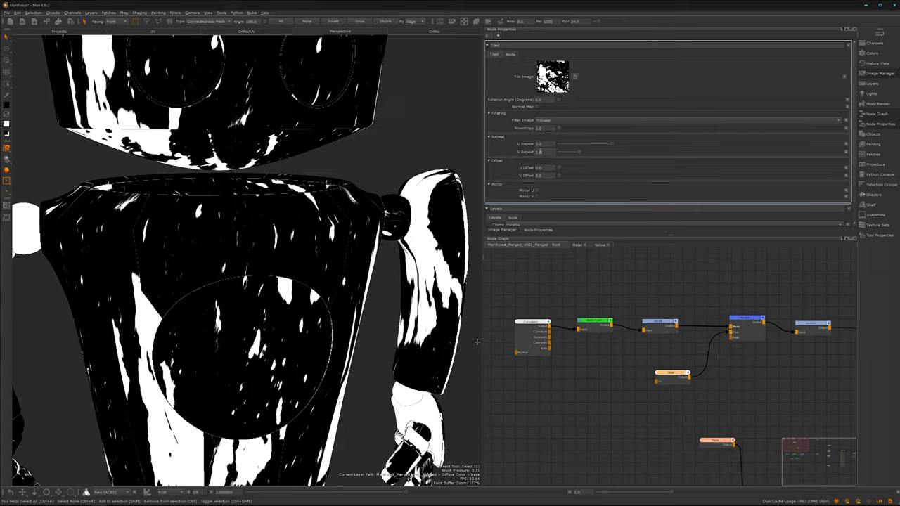
{"action": "type", "text": "3"}
{"action": "key", "text": "Tab"}
- Inspect the stencil tiling on the robot and set the Tiled node's U Repeat and V Repeat to 4
{"action": "left_click_drag", "start_coordinate": [228, 350], "coordinate": [252, 355], "text": "alt"}
{"action": "middle_click_drag", "start_coordinate": [273, 322], "coordinate": [277, 329], "text": "alt"}
{"action": "left_click_drag", "start_coordinate": [276, 328], "coordinate": [231, 367], "text": "alt"}
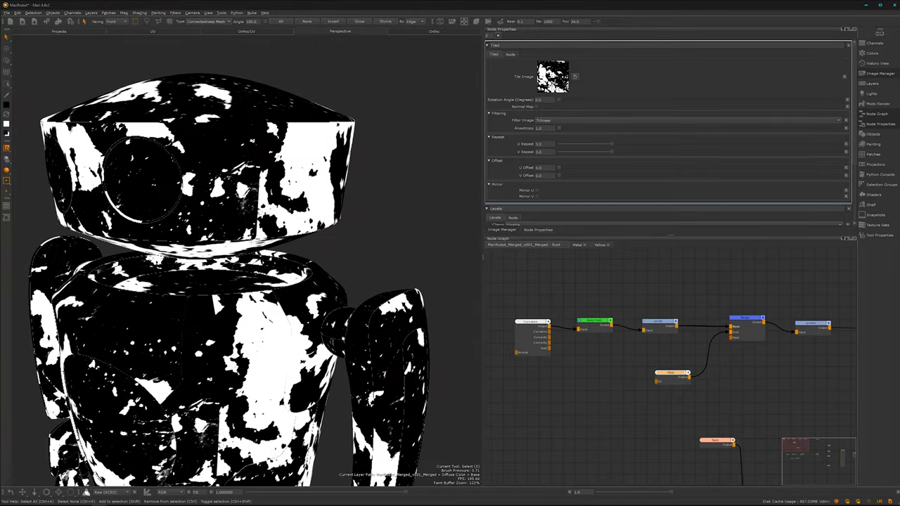
{"action": "scroll", "coordinate": [249, 245], "scroll_direction": "up", "scroll_amount": 5}
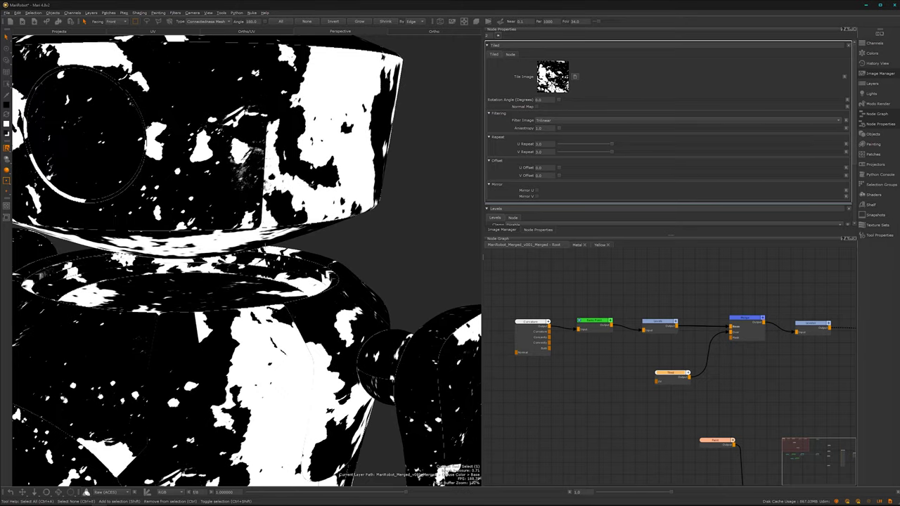
{"action": "left_click_drag", "start_coordinate": [548, 144], "coordinate": [528, 146]}
{"action": "type", "text": "4"}
{"action": "key", "text": "Return"}
{"action": "double_click", "coordinate": [539, 151]}
{"action": "type", "text": "4"}
{"action": "key", "text": "Return"}
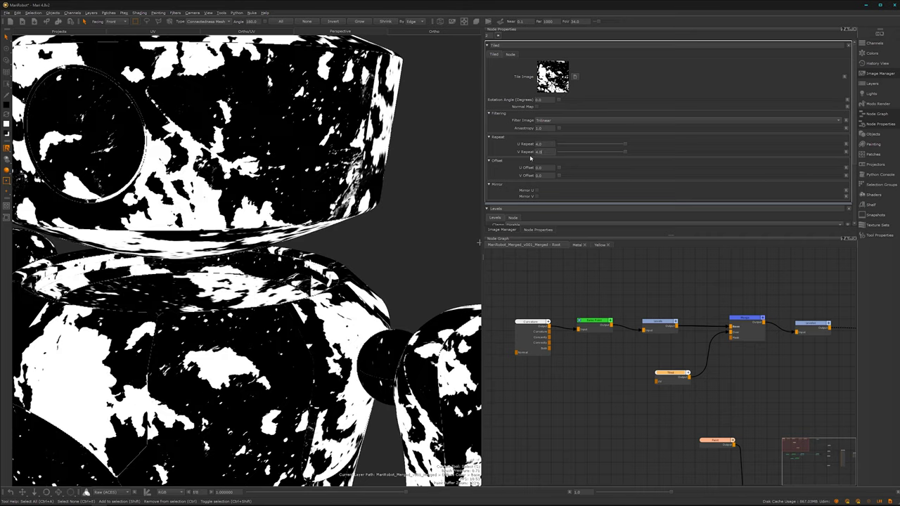
- Set the Merge node's blend mode to Overlay
{"action": "left_click_drag", "start_coordinate": [226, 391], "coordinate": [282, 325], "text": "alt"}
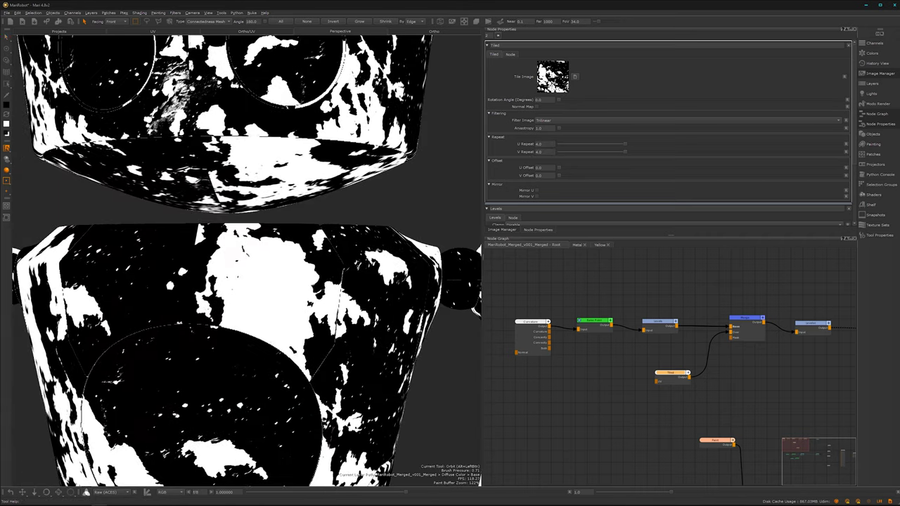
{"action": "middle_click_drag", "start_coordinate": [263, 357], "coordinate": [264, 327], "text": "alt"}
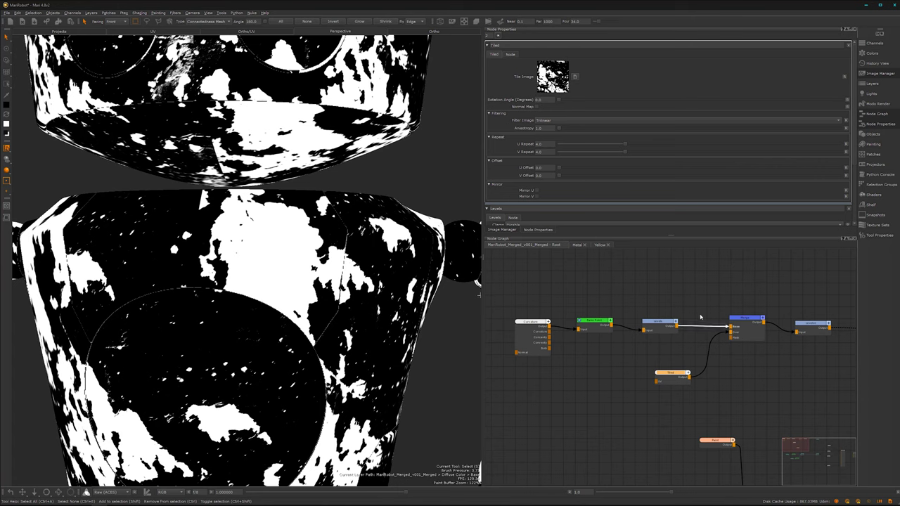
{"action": "left_click", "coordinate": [744, 320]}
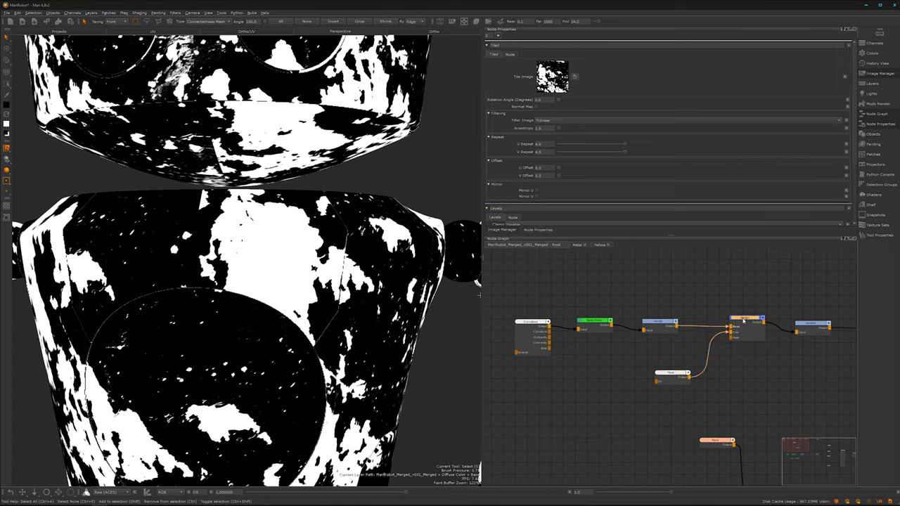
{"action": "left_click", "coordinate": [730, 61]}
{"action": "mouse_move", "coordinate": [793, 95]}
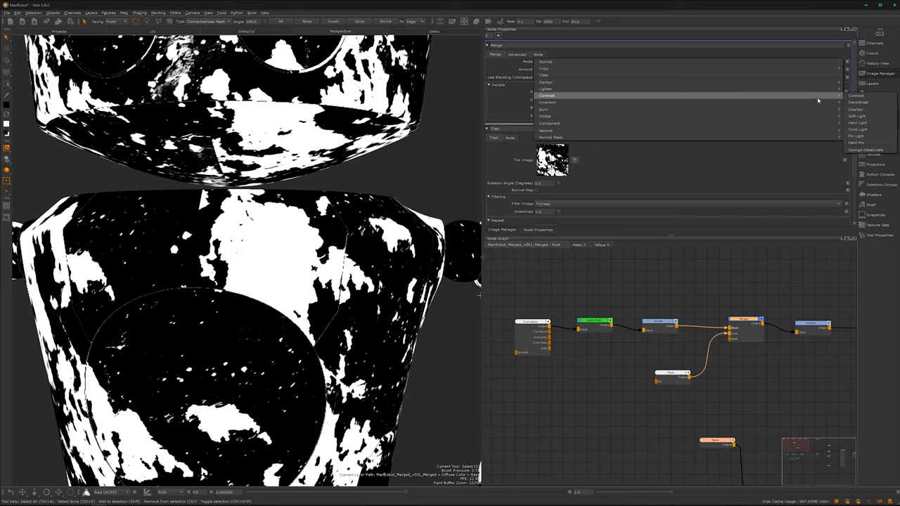
{"action": "left_click", "coordinate": [855, 109]}
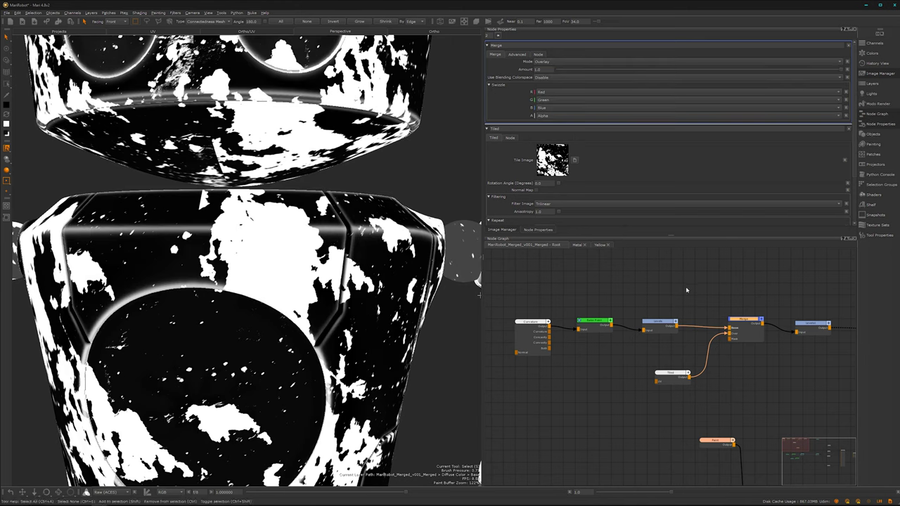
- Set the Levels node after the Merge to Clamp LDR, with input black 0.44, mid about 0.508 and white about 0.593
{"action": "left_click", "coordinate": [813, 326]}
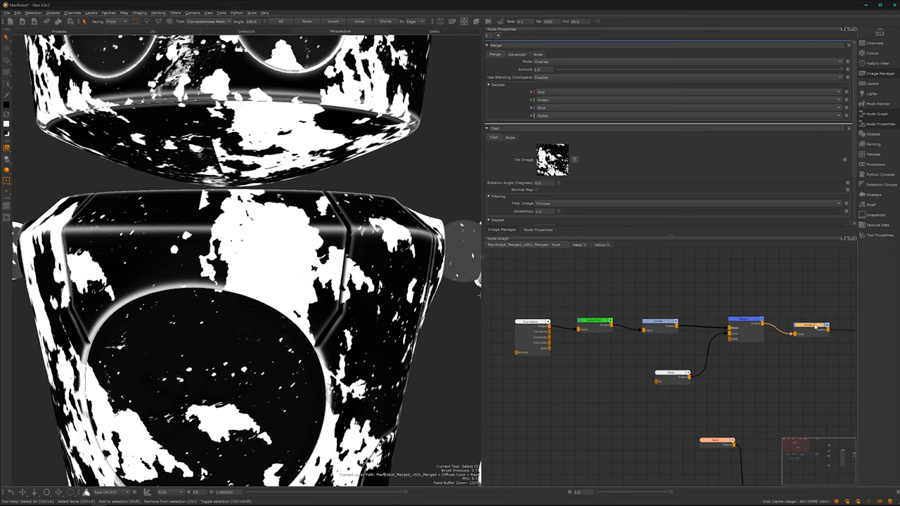
{"action": "double_click", "coordinate": [808, 320]}
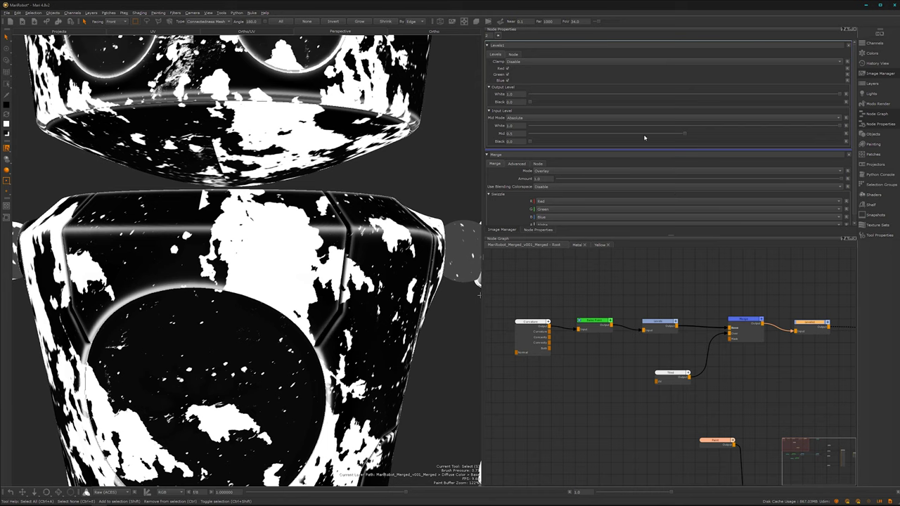
{"action": "left_click", "coordinate": [648, 63]}
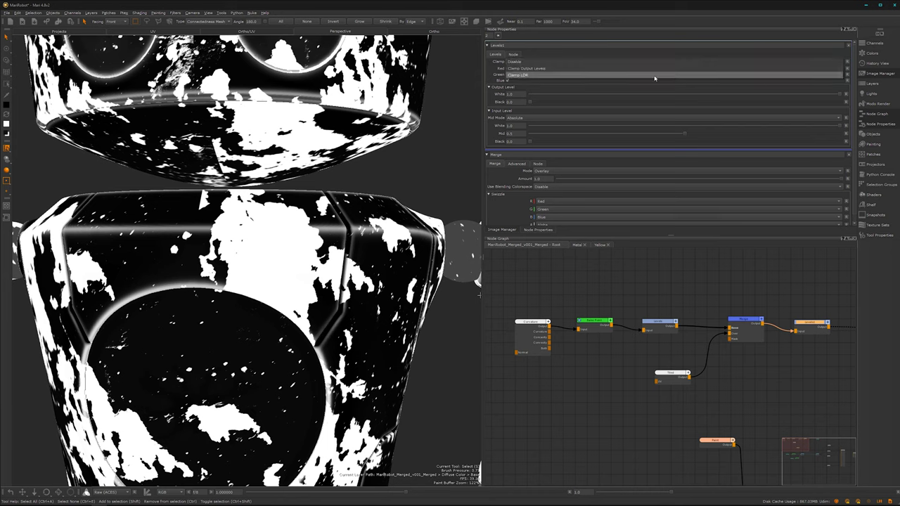
{"action": "left_click", "coordinate": [653, 76]}
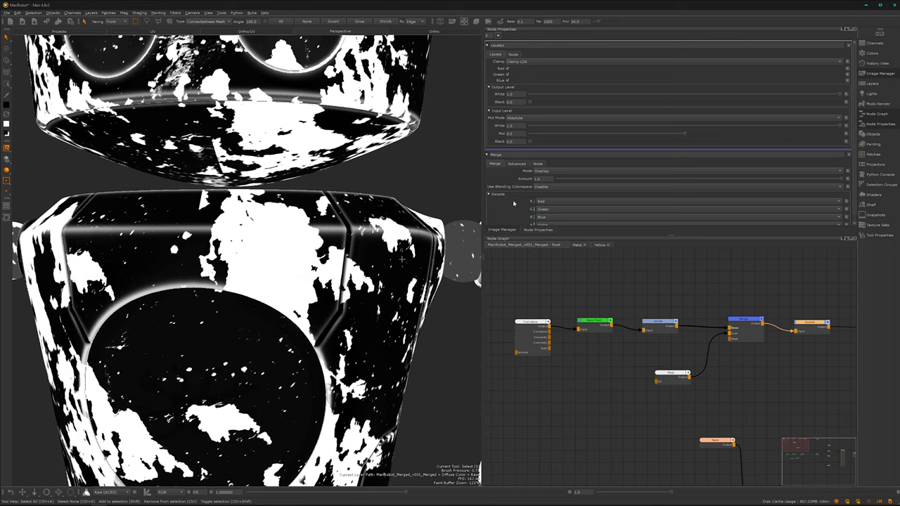
{"action": "left_click_drag", "start_coordinate": [542, 144], "coordinate": [669, 147]}
{"action": "left_click_drag", "start_coordinate": [844, 132], "coordinate": [687, 139]}
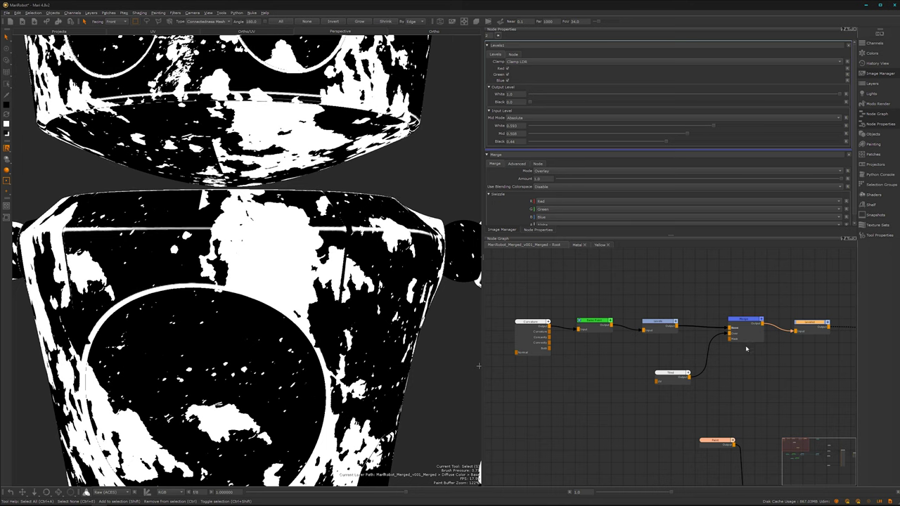
- Raise the input mid level of the Levels node before the Merge to about 0.679
{"action": "left_click", "coordinate": [743, 322]}
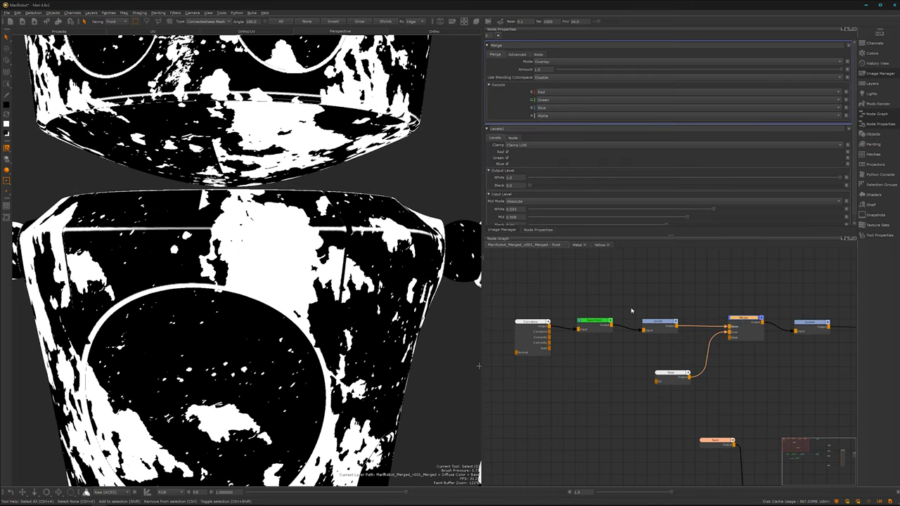
{"action": "left_click", "coordinate": [655, 324]}
{"action": "left_click_drag", "start_coordinate": [685, 135], "coordinate": [740, 144]}
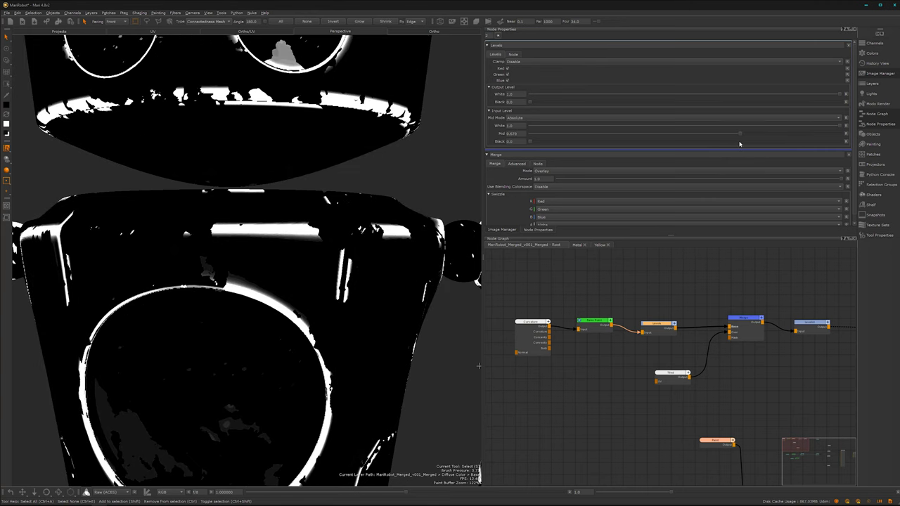
- Raise the input mid level of the Levels node before the Merge to about 0.74 and check the mask on the robot
{"action": "left_click_drag", "start_coordinate": [292, 309], "coordinate": [304, 358], "text": "alt"}
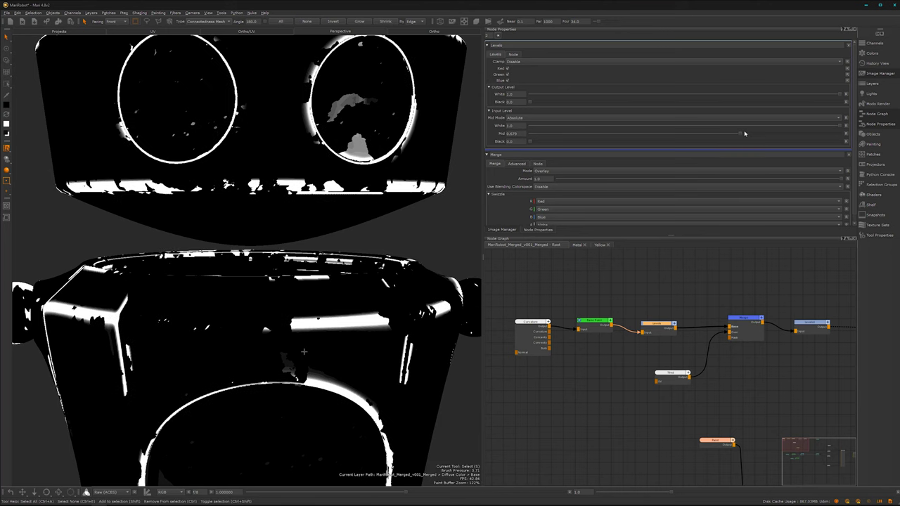
{"action": "left_click_drag", "start_coordinate": [741, 134], "coordinate": [759, 140]}
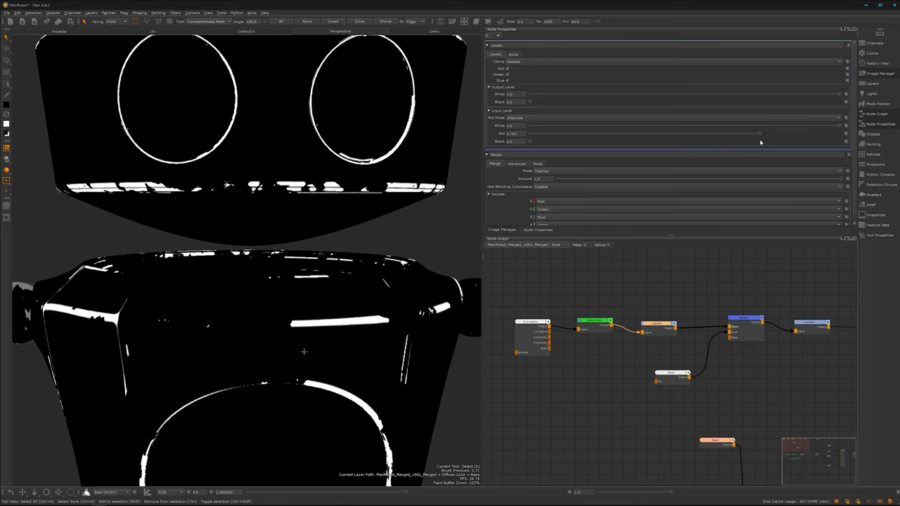
{"action": "left_click", "coordinate": [807, 325]}
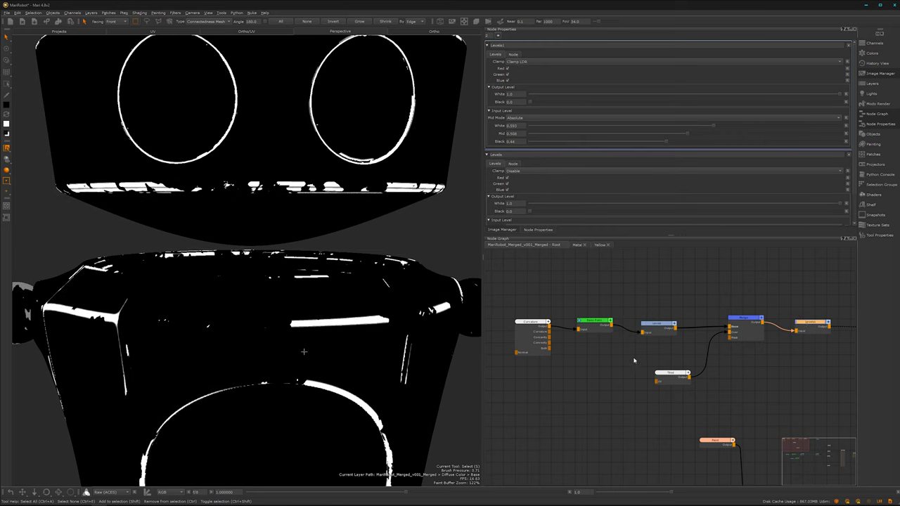
{"action": "middle_click_drag", "start_coordinate": [308, 411], "coordinate": [282, 387], "text": "alt"}
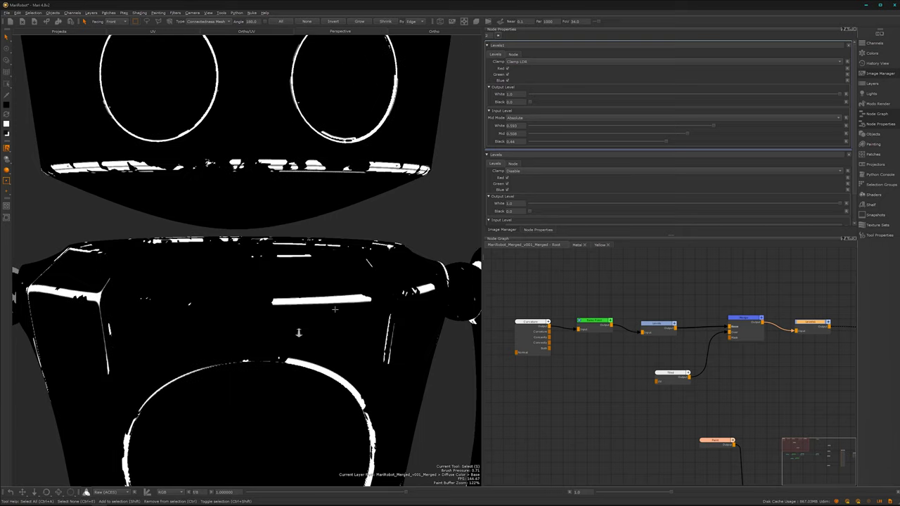
{"action": "right_click_drag", "start_coordinate": [298, 333], "coordinate": [290, 360], "text": "alt"}
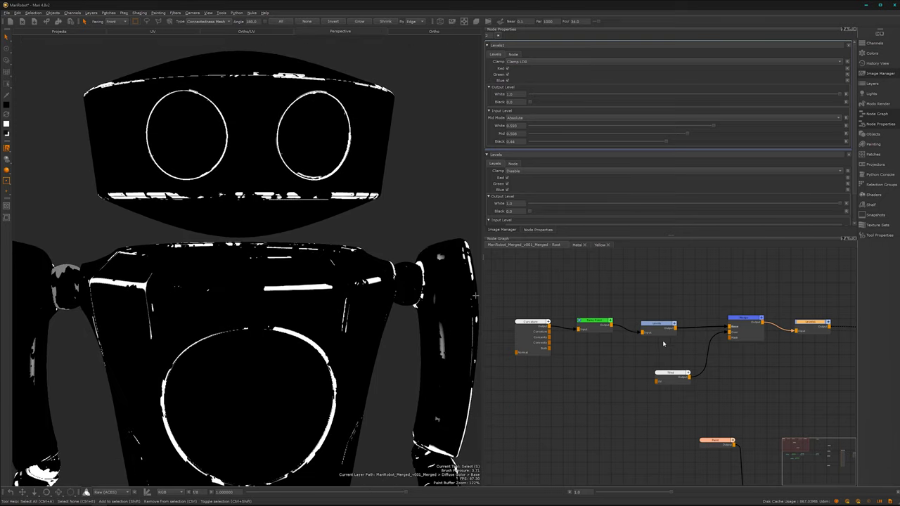
- Set the Tiled node's U Repeat and V Repeat to 6
{"action": "left_click", "coordinate": [671, 373]}
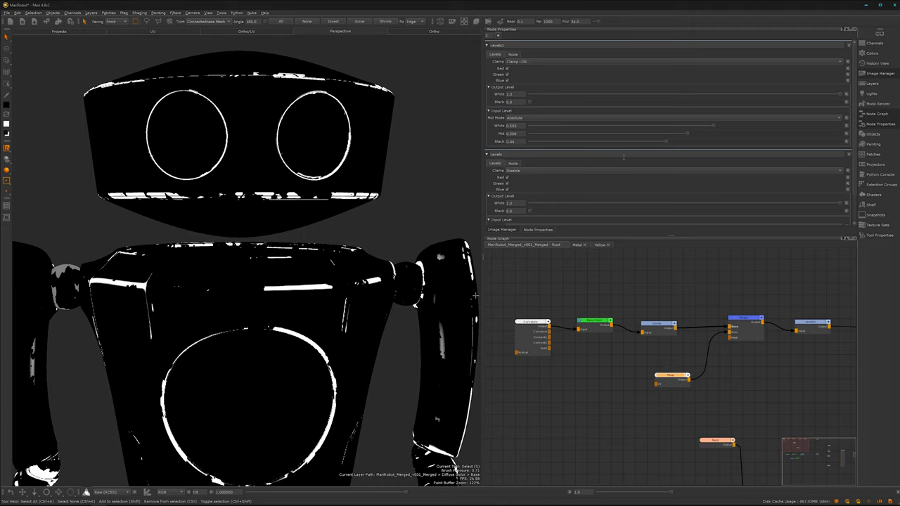
{"action": "double_click", "coordinate": [672, 376]}
{"action": "double_click", "coordinate": [538, 144]}
{"action": "type", "text": "6"}
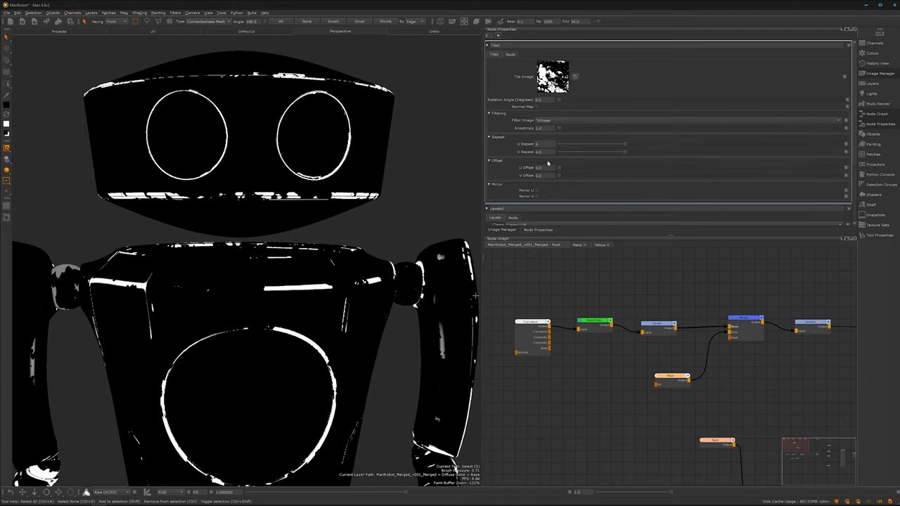
{"action": "key", "text": "Return"}
{"action": "double_click", "coordinate": [538, 152]}
{"action": "type", "text": "6"}
{"action": "key", "text": "Return"}
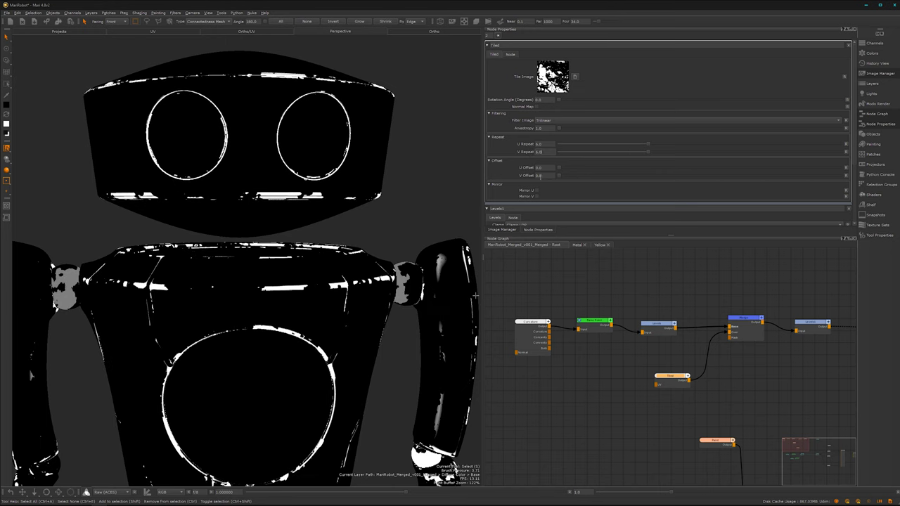
- Set the Levels node after the Merge to input white about 0.77, mid about 0.647 and black about 0.526
{"action": "double_click", "coordinate": [800, 329]}
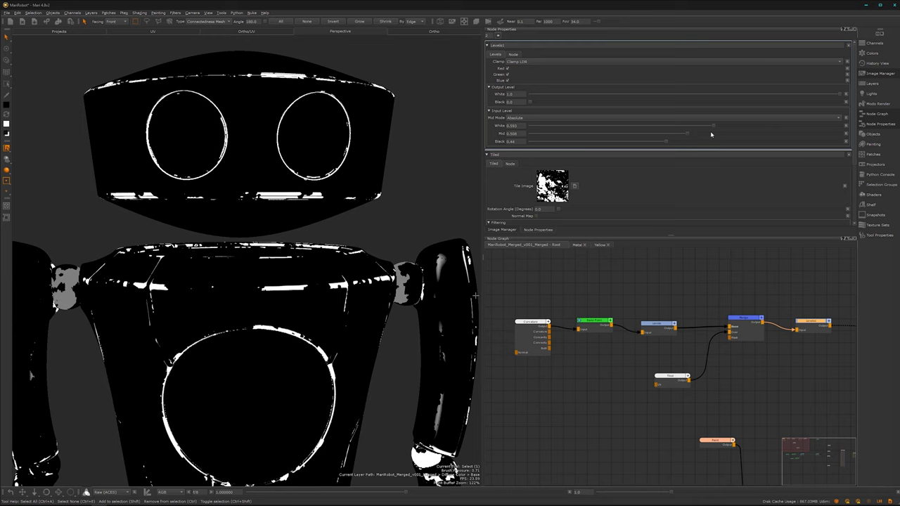
{"action": "left_click_drag", "start_coordinate": [688, 134], "coordinate": [698, 138]}
{"action": "left_click_drag", "start_coordinate": [371, 338], "coordinate": [418, 297], "text": "alt"}
{"action": "middle_click_drag", "start_coordinate": [418, 297], "coordinate": [333, 305], "text": "alt"}
{"action": "right_click_drag", "start_coordinate": [333, 306], "coordinate": [421, 273], "text": "alt"}
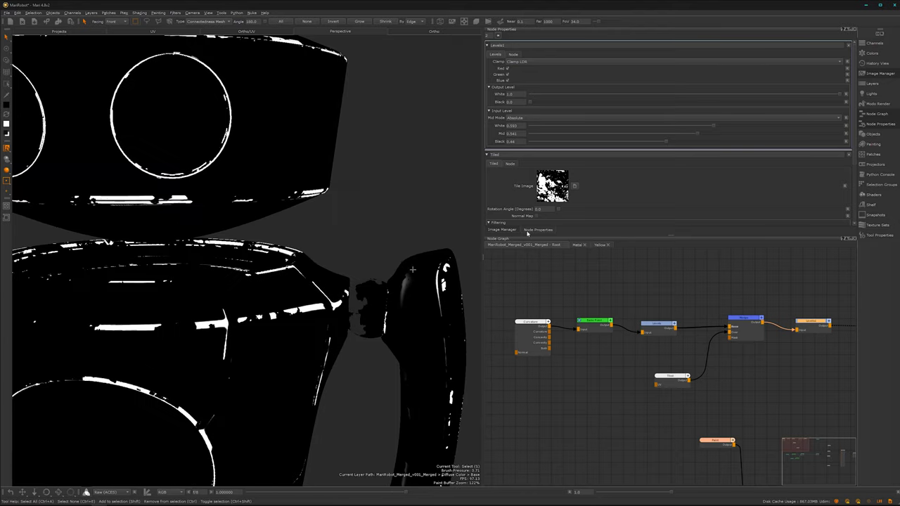
{"action": "left_click_drag", "start_coordinate": [712, 129], "coordinate": [768, 134]}
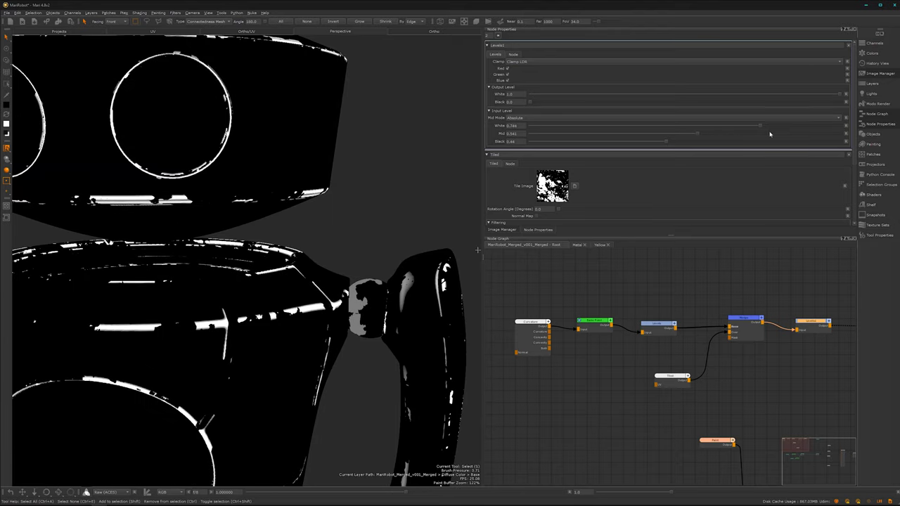
{"action": "mouse_move", "coordinate": [696, 136]}
{"action": "left_mouse_down"}
{"action": "mouse_move", "coordinate": [755, 141]}
{"action": "mouse_move", "coordinate": [731, 141]}
{"action": "left_mouse_up"}
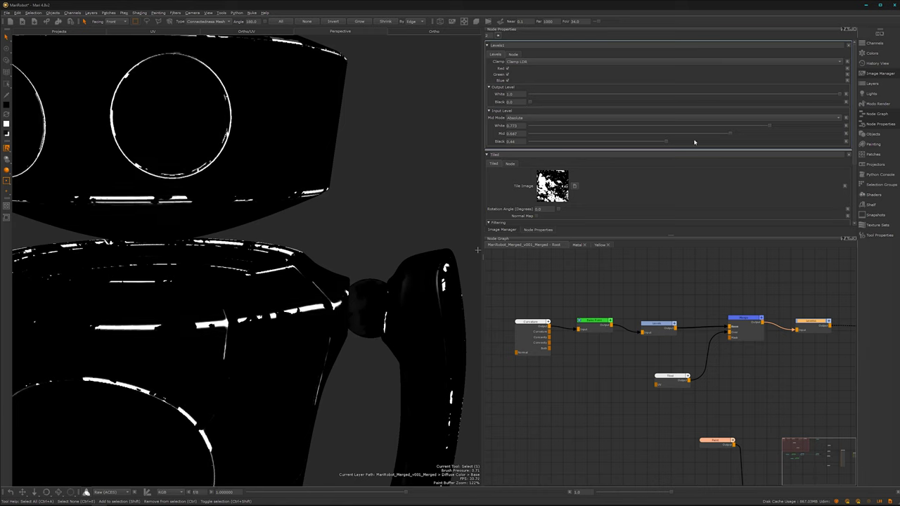
{"action": "left_click_drag", "start_coordinate": [668, 142], "coordinate": [703, 149]}
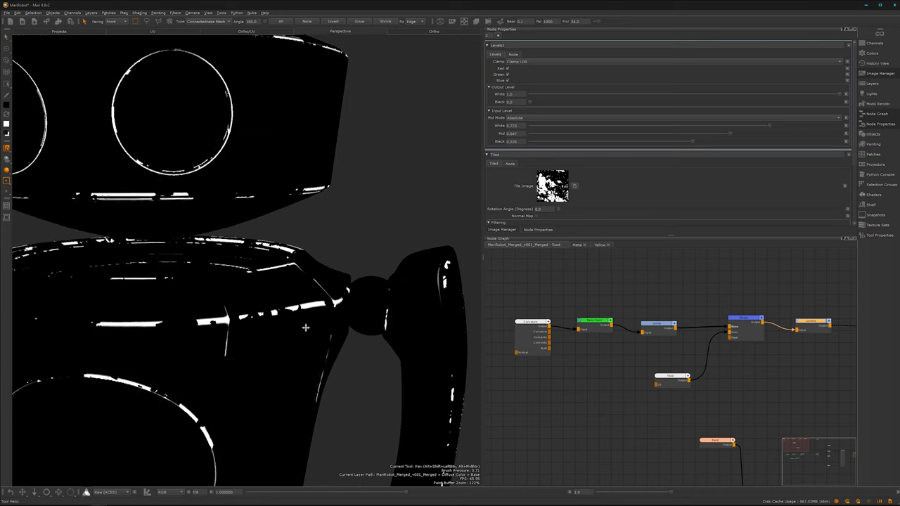
{"action": "middle_click_drag", "start_coordinate": [306, 327], "coordinate": [345, 310], "text": "alt"}
{"action": "right_click_drag", "start_coordinate": [345, 309], "coordinate": [315, 329], "text": "alt"}
{"action": "left_click_drag", "start_coordinate": [315, 329], "coordinate": [327, 329], "text": "alt"}
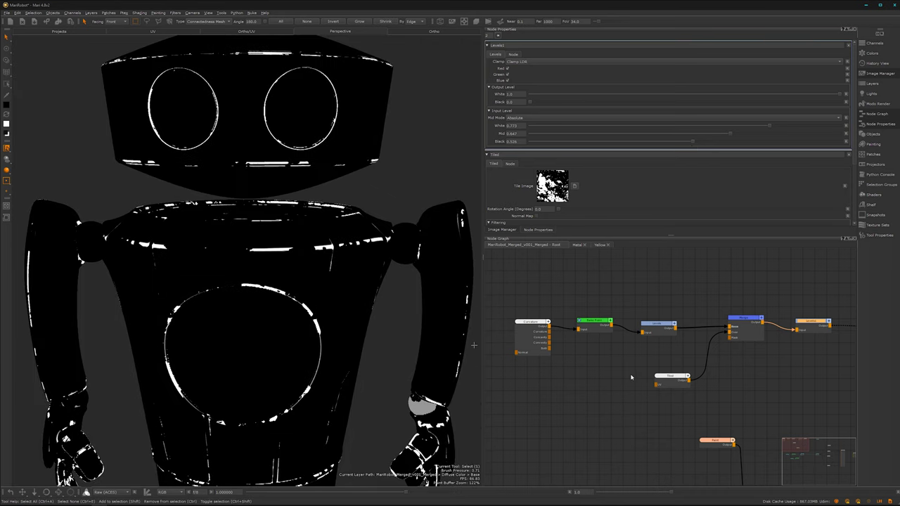
{"action": "left_click_drag", "start_coordinate": [300, 321], "coordinate": [303, 313], "text": "alt"}
- Reduce the radius of the Bake Point node's Gaussian filter to about 10.15 and apply it
{"action": "middle_click_drag", "start_coordinate": [599, 321], "coordinate": [614, 323]}
{"action": "left_click", "coordinate": [614, 322]}
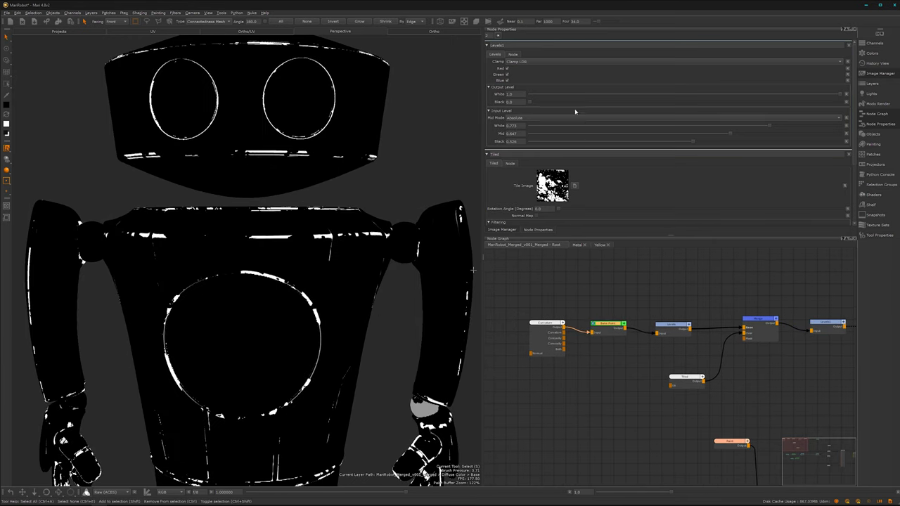
{"action": "double_click", "coordinate": [610, 327]}
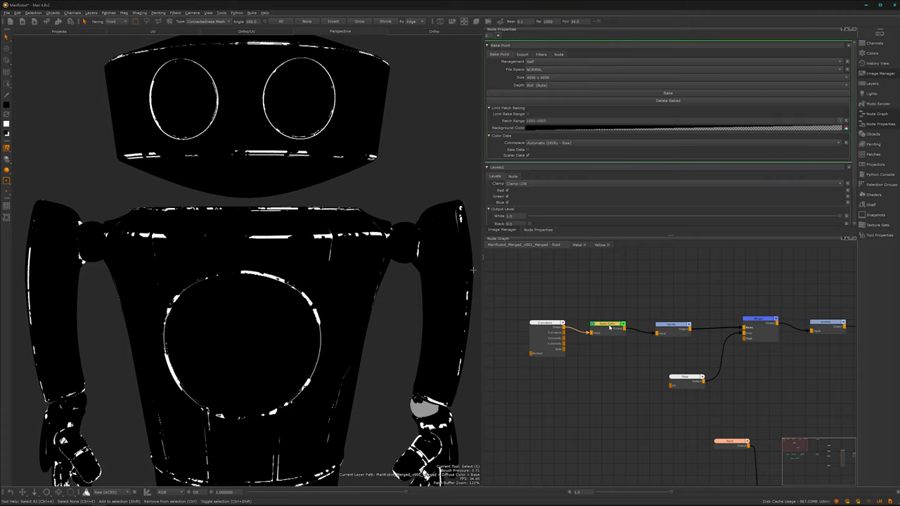
{"action": "left_click", "coordinate": [540, 55]}
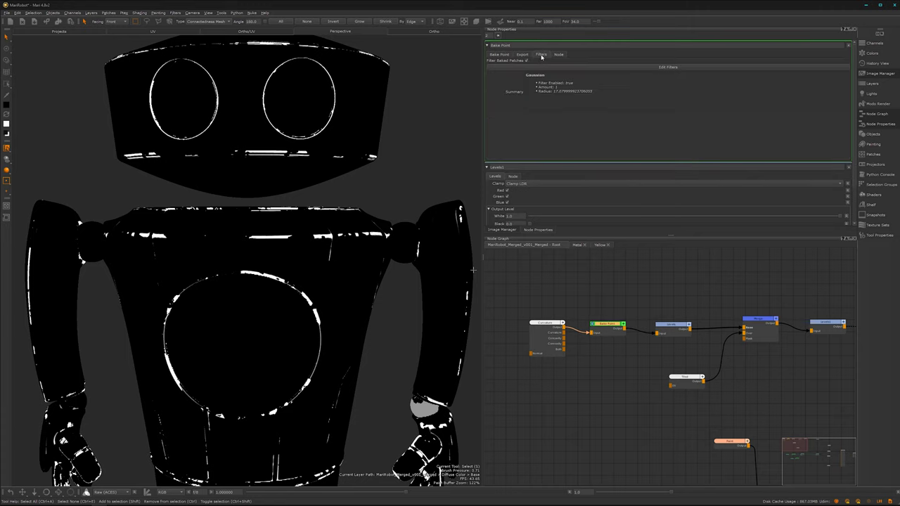
{"action": "left_click", "coordinate": [592, 67]}
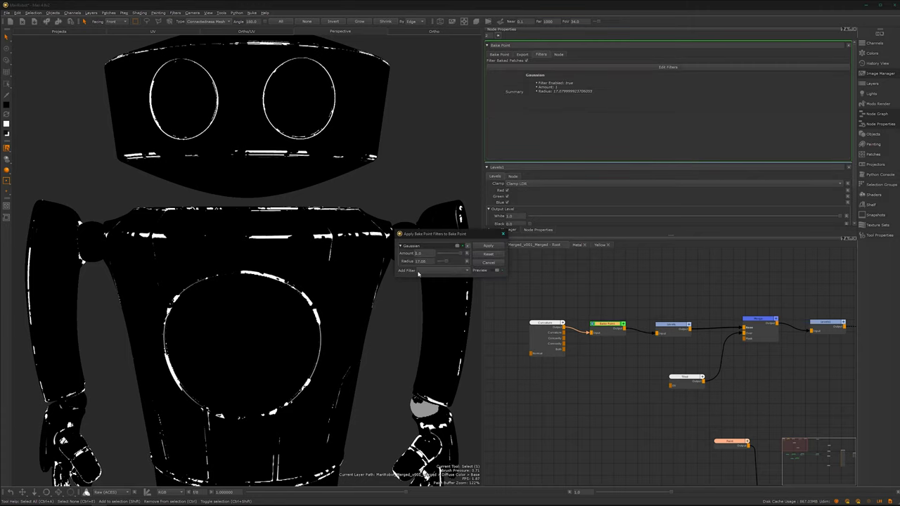
{"action": "left_click_drag", "start_coordinate": [444, 262], "coordinate": [443, 263]}
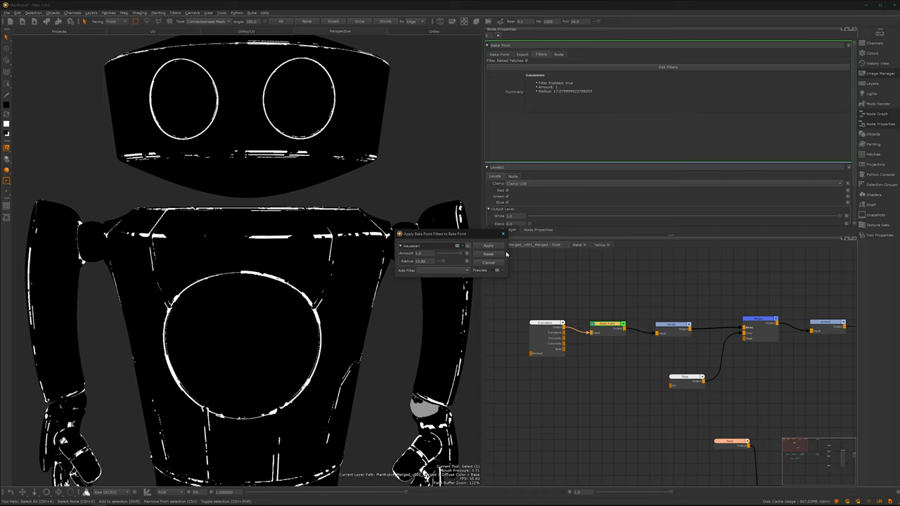
{"action": "left_click_drag", "start_coordinate": [444, 261], "coordinate": [442, 262]}
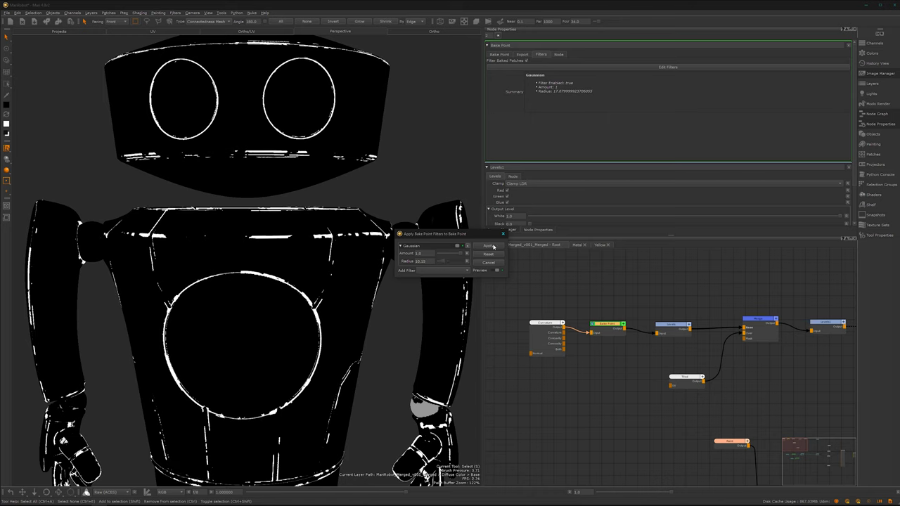
{"action": "left_click", "coordinate": [488, 246]}
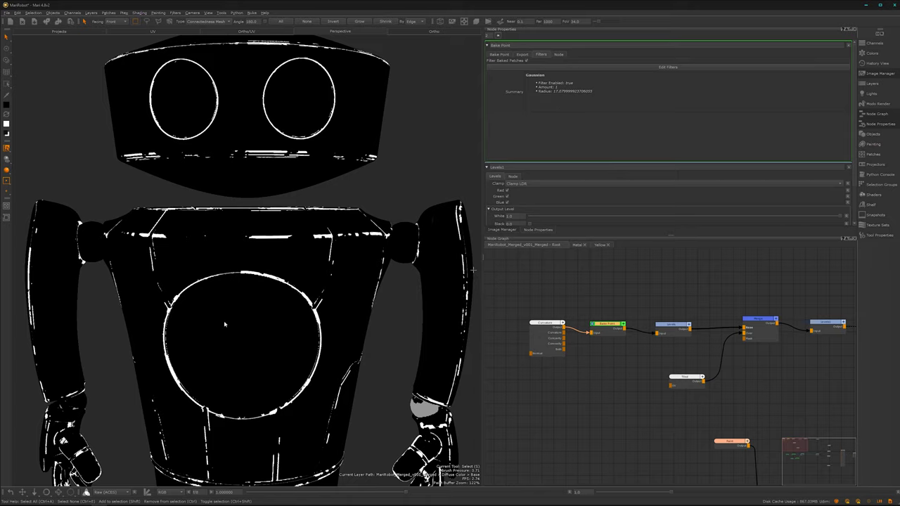
{"action": "mouse_move", "coordinate": [251, 345]}
{"action": "left_mouse_down", "text": "alt"}
{"action": "mouse_move", "coordinate": [260, 353]}
{"action": "mouse_move", "coordinate": [253, 346]}
{"action": "left_mouse_up", "text": "alt"}
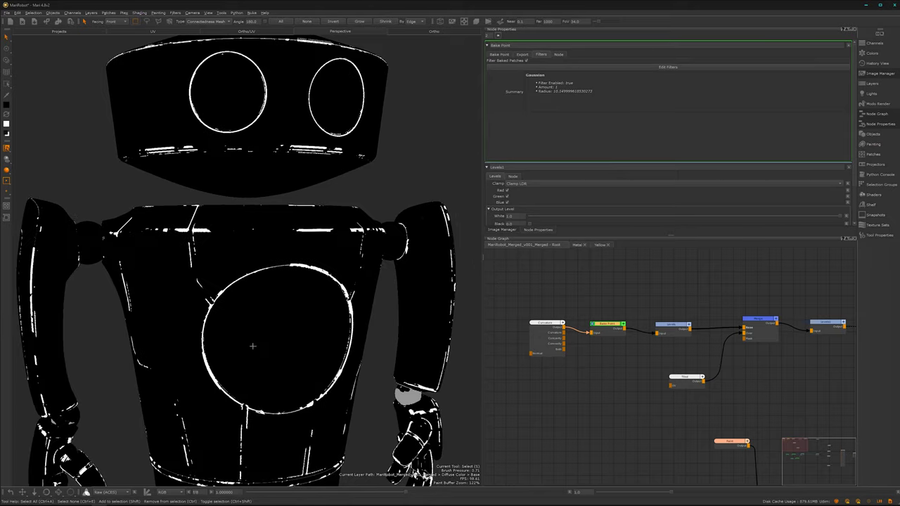
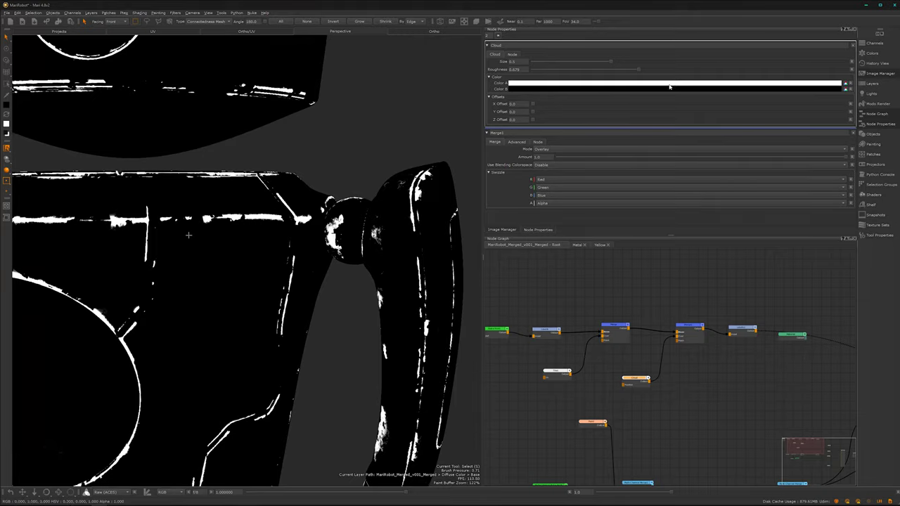
- Reduce the Cloud node's size to about 0.435
{"action": "mouse_move", "coordinate": [611, 63]}
{"action": "left_mouse_down"}
{"action": "mouse_move", "coordinate": [629, 62]}
{"action": "mouse_move", "coordinate": [601, 65]}
{"action": "left_mouse_up"}
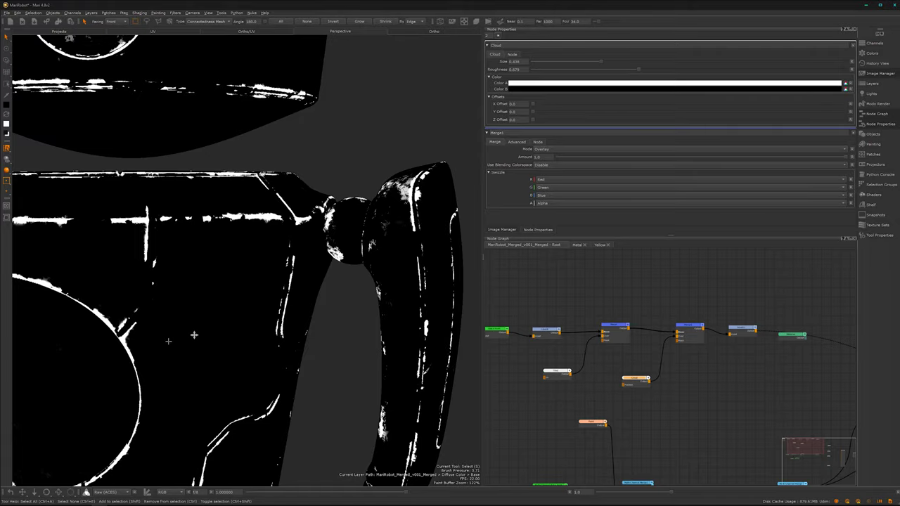
{"action": "middle_click_drag", "start_coordinate": [194, 335], "coordinate": [296, 303], "text": "alt"}
{"action": "mouse_move", "coordinate": [253, 292]}
{"action": "left_mouse_down", "text": "alt"}
{"action": "mouse_move", "coordinate": [288, 325]}
{"action": "mouse_move", "coordinate": [255, 307]}
{"action": "left_mouse_up", "text": "alt"}
{"action": "middle_click_drag", "start_coordinate": [255, 307], "coordinate": [339, 263], "text": "alt"}
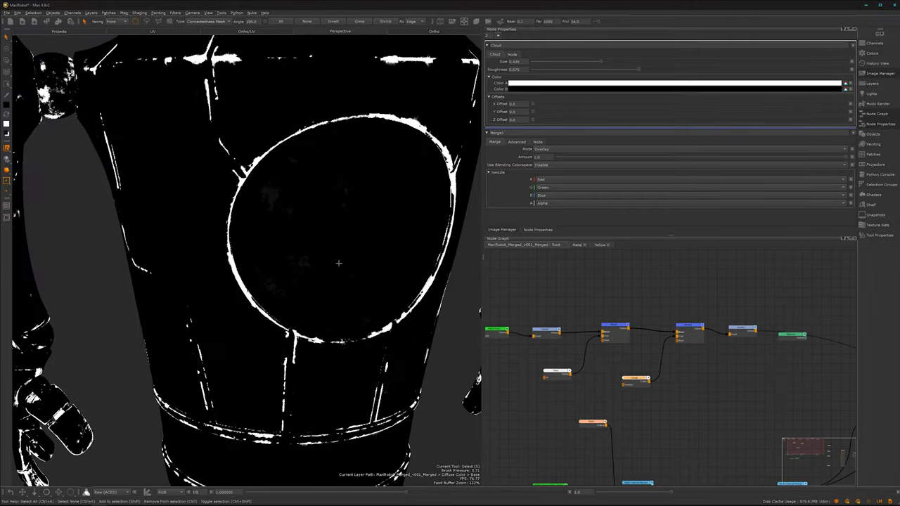
- Examine the edge damage mask around the robot's chest, waist, arms and head for breakup along the edges
{"action": "right_click_drag", "start_coordinate": [339, 263], "coordinate": [305, 286], "text": "alt"}
{"action": "mouse_move", "coordinate": [261, 335]}
{"action": "left_mouse_down", "text": "alt"}
{"action": "mouse_move", "coordinate": [314, 339]}
{"action": "mouse_move", "coordinate": [243, 334]}
{"action": "left_mouse_up", "text": "alt"}
{"action": "left_click_drag", "start_coordinate": [287, 281], "coordinate": [270, 257], "text": "alt"}
{"action": "right_click_drag", "start_coordinate": [270, 257], "coordinate": [302, 254], "text": "alt"}
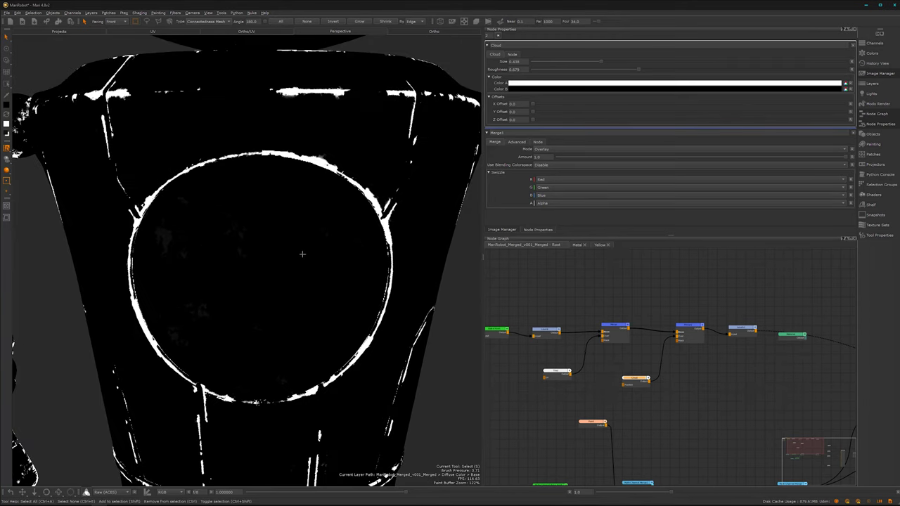
{"action": "left_click_drag", "start_coordinate": [302, 253], "coordinate": [231, 268], "text": "alt"}
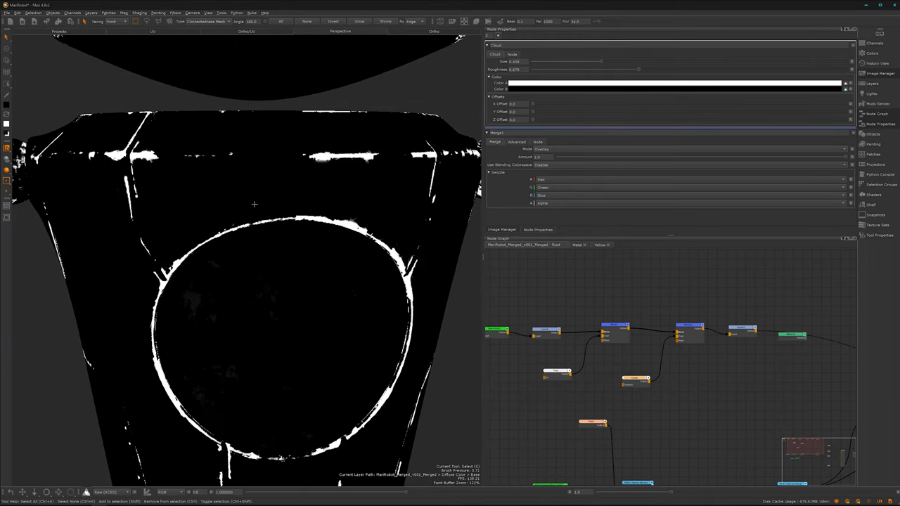
{"action": "left_click_drag", "start_coordinate": [228, 219], "coordinate": [229, 157], "text": "alt"}
{"action": "left_click_drag", "start_coordinate": [280, 187], "coordinate": [238, 273], "text": "alt"}
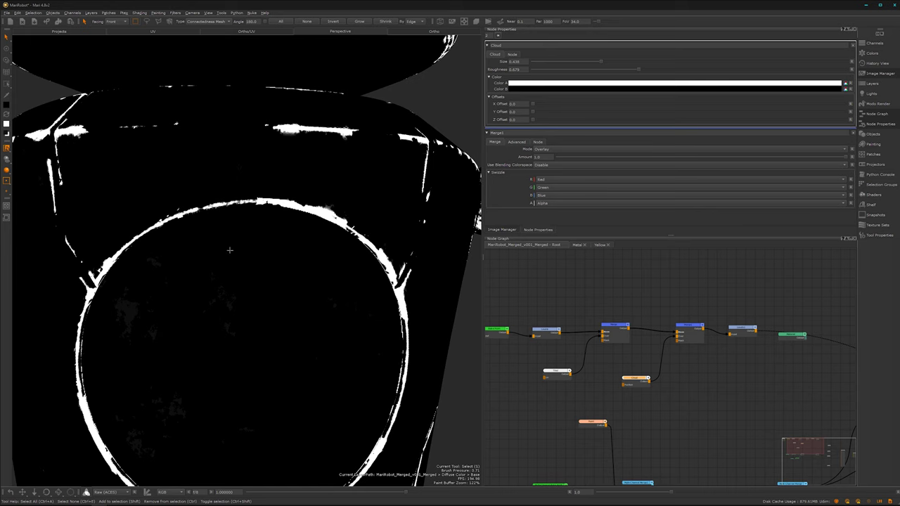
{"action": "middle_click_drag", "start_coordinate": [230, 250], "coordinate": [255, 154], "text": "alt"}
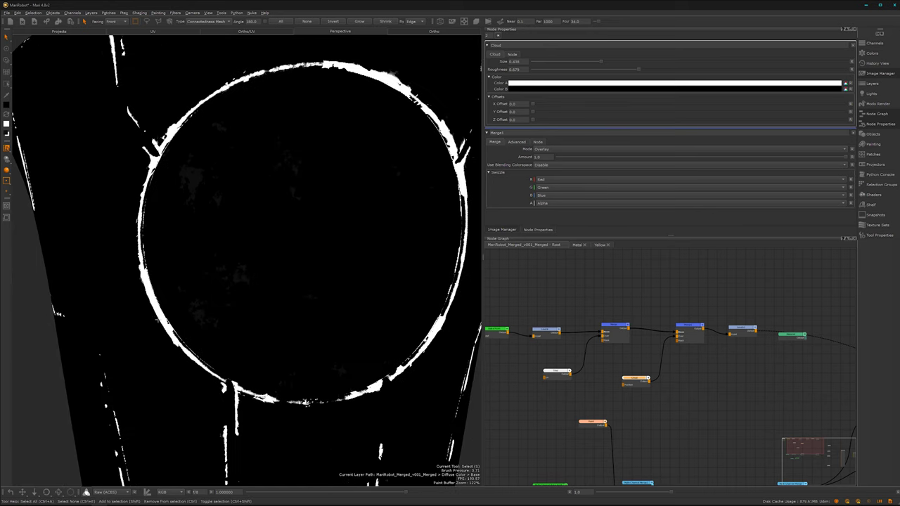
{"action": "middle_click_drag", "start_coordinate": [174, 212], "coordinate": [152, 245], "text": "alt"}
{"action": "middle_click_drag", "start_coordinate": [225, 123], "coordinate": [255, 336]}
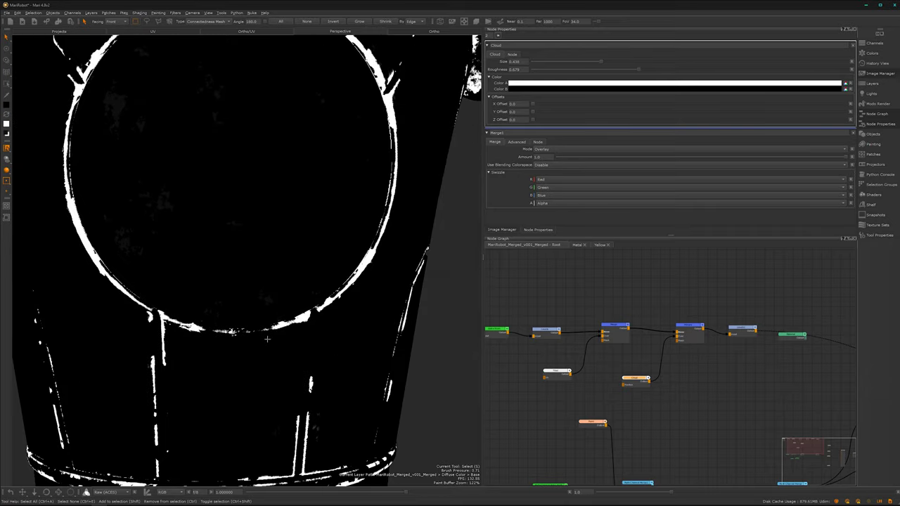
{"action": "right_click_drag", "start_coordinate": [266, 266], "coordinate": [214, 282], "text": "alt"}
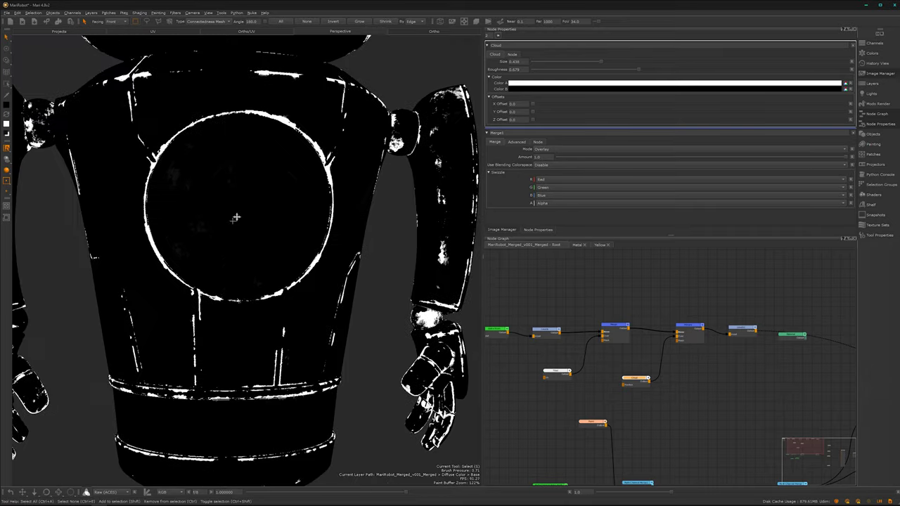
{"action": "middle_click_drag", "start_coordinate": [232, 193], "coordinate": [220, 295], "text": "alt"}
{"action": "left_click_drag", "start_coordinate": [232, 292], "coordinate": [215, 263], "text": "alt"}
{"action": "middle_click_drag", "start_coordinate": [195, 306], "coordinate": [226, 241], "text": "alt"}
{"action": "left_click_drag", "start_coordinate": [211, 282], "coordinate": [187, 288], "text": "alt"}
{"action": "mouse_move", "coordinate": [169, 287]}
{"action": "right_mouse_down", "text": "alt"}
{"action": "mouse_move", "coordinate": [203, 274]}
{"action": "mouse_move", "coordinate": [184, 279]}
{"action": "right_mouse_up", "text": "alt"}
{"action": "middle_click_drag", "start_coordinate": [192, 275], "coordinate": [199, 315], "text": "alt"}
{"action": "left_click_drag", "start_coordinate": [197, 285], "coordinate": [210, 302], "text": "alt"}
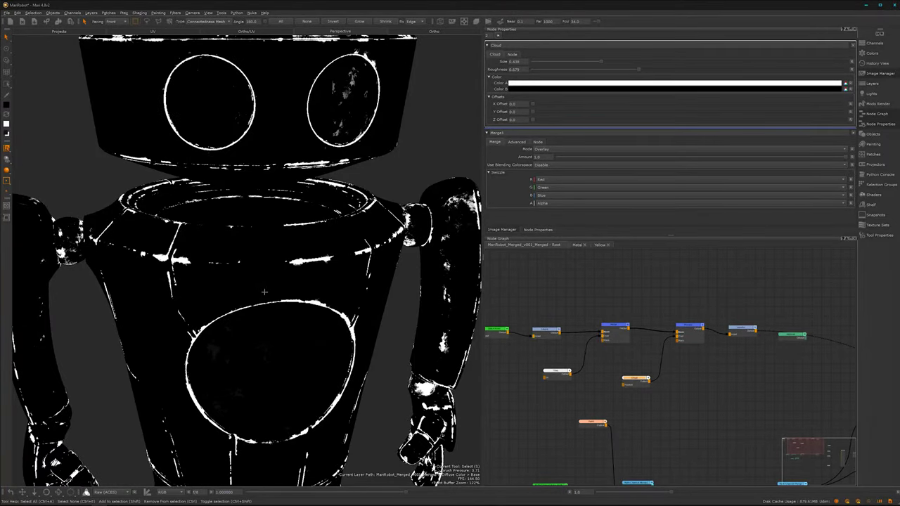
{"action": "left_click_drag", "start_coordinate": [204, 332], "coordinate": [186, 316], "text": "alt"}
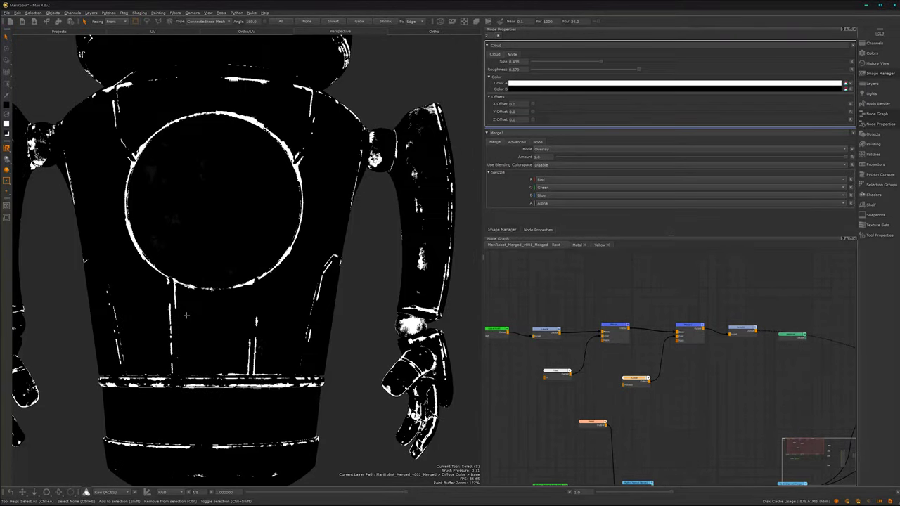
- Move the edge damage node chain away from the Paint node to free up space in the node graph
{"action": "right_click_drag", "start_coordinate": [704, 398], "coordinate": [614, 393], "text": "alt"}
{"action": "middle_click_drag", "start_coordinate": [673, 396], "coordinate": [732, 406], "text": "alt"}
{"action": "left_click_drag", "start_coordinate": [794, 333], "coordinate": [571, 406]}
{"action": "left_click_drag", "start_coordinate": [791, 362], "coordinate": [717, 312]}
{"action": "left_click", "coordinate": [627, 429]}
{"action": "middle_click_drag", "start_coordinate": [652, 380], "coordinate": [718, 409], "text": "alt"}
{"action": "scroll", "coordinate": [618, 405], "scroll_direction": "up", "scroll_amount": 2}
- Arrange the Curvature, Bake Point, Levels, Tiled and first Merge nodes closer together at the start of the chain
{"action": "left_click_drag", "start_coordinate": [552, 320], "coordinate": [582, 319]}
{"action": "left_click_drag", "start_coordinate": [654, 319], "coordinate": [635, 318]}
{"action": "left_click_drag", "start_coordinate": [665, 363], "coordinate": [678, 346]}
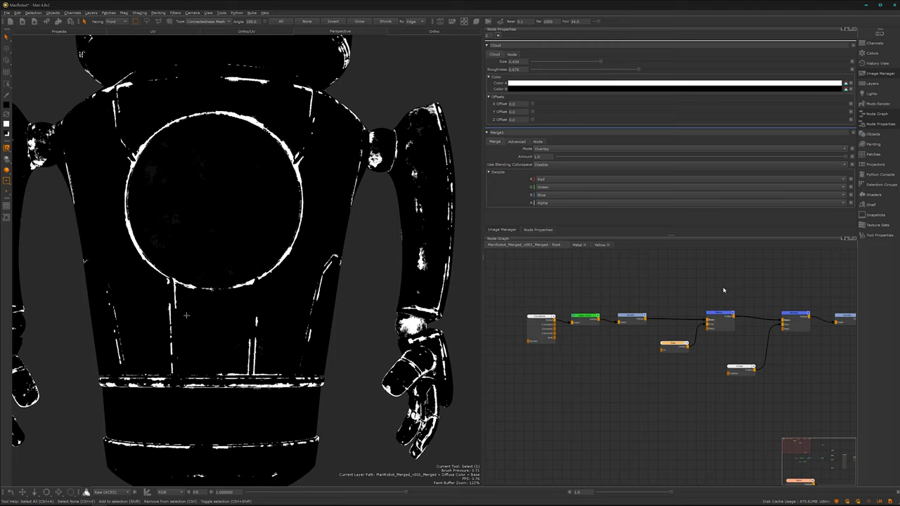
{"action": "left_click_drag", "start_coordinate": [723, 290], "coordinate": [667, 358]}
{"action": "left_click_drag", "start_coordinate": [719, 316], "coordinate": [698, 316]}
{"action": "scroll", "coordinate": [740, 339], "scroll_direction": "down", "scroll_amount": 3}
{"action": "scroll", "coordinate": [740, 339], "scroll_direction": "up", "scroll_amount": 4}
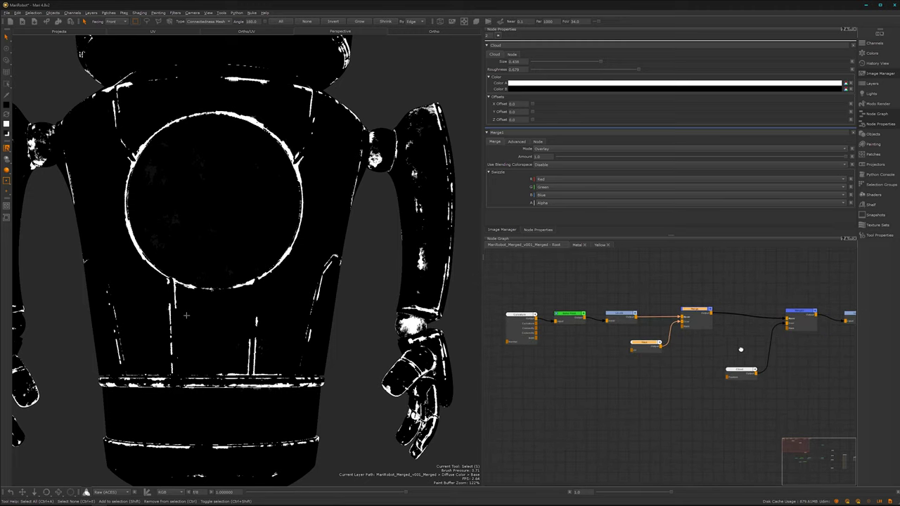
- Move the Cloud node, second Merge node and final Levels node closer to the first Merge along the chain
{"action": "middle_click_drag", "start_coordinate": [748, 345], "coordinate": [645, 364]}
{"action": "left_click_drag", "start_coordinate": [641, 395], "coordinate": [650, 371]}
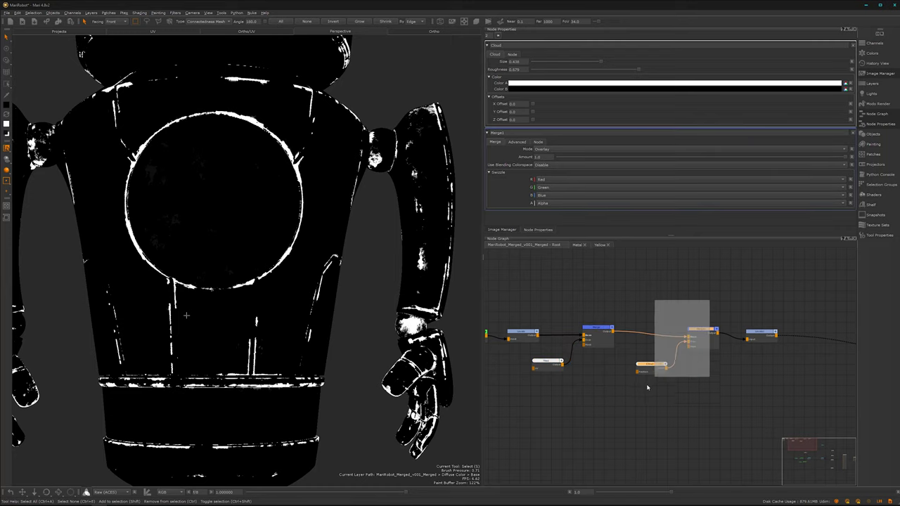
{"action": "left_click_drag", "start_coordinate": [706, 331], "coordinate": [689, 331]}
{"action": "left_click_drag", "start_coordinate": [764, 335], "coordinate": [748, 327]}
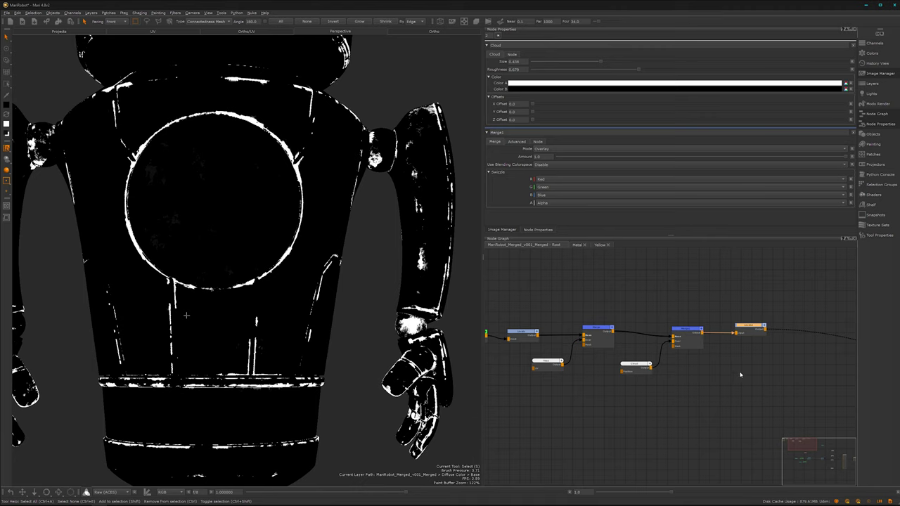
- Raise the final Levels node's input black level to 0.552 to remove the faint cloud specks inside the chest circle
{"action": "left_click", "coordinate": [749, 330]}
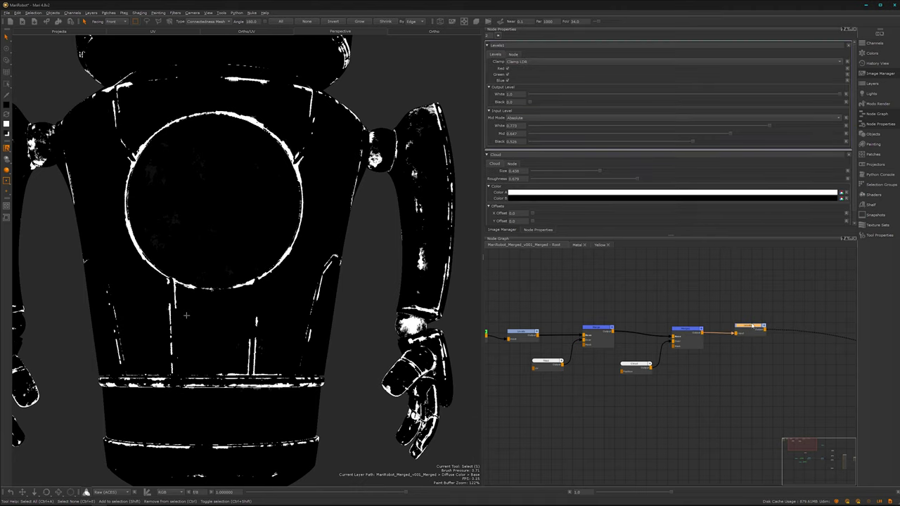
{"action": "right_click_drag", "start_coordinate": [197, 192], "coordinate": [221, 194], "text": "alt"}
{"action": "middle_click_drag", "start_coordinate": [159, 169], "coordinate": [230, 246], "text": "alt"}
{"action": "right_click_drag", "start_coordinate": [206, 240], "coordinate": [193, 225], "text": "alt"}
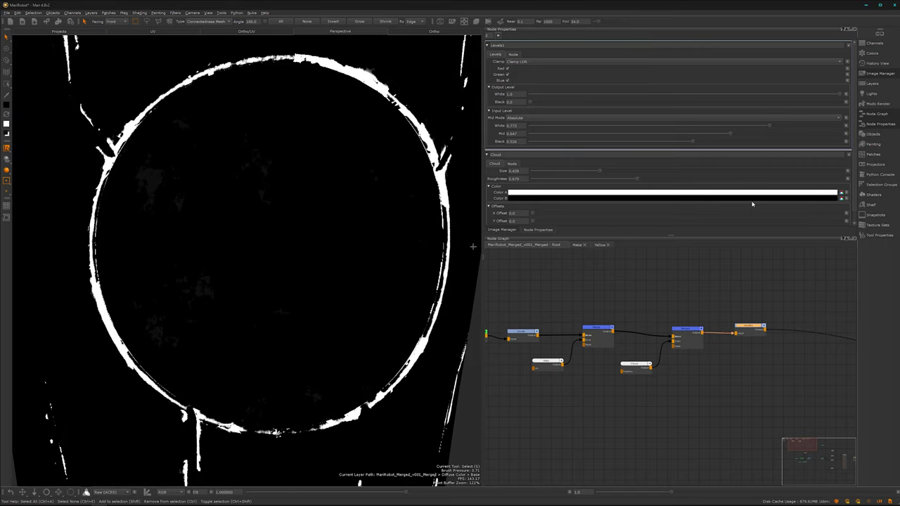
{"action": "left_click_drag", "start_coordinate": [693, 144], "coordinate": [698, 142]}
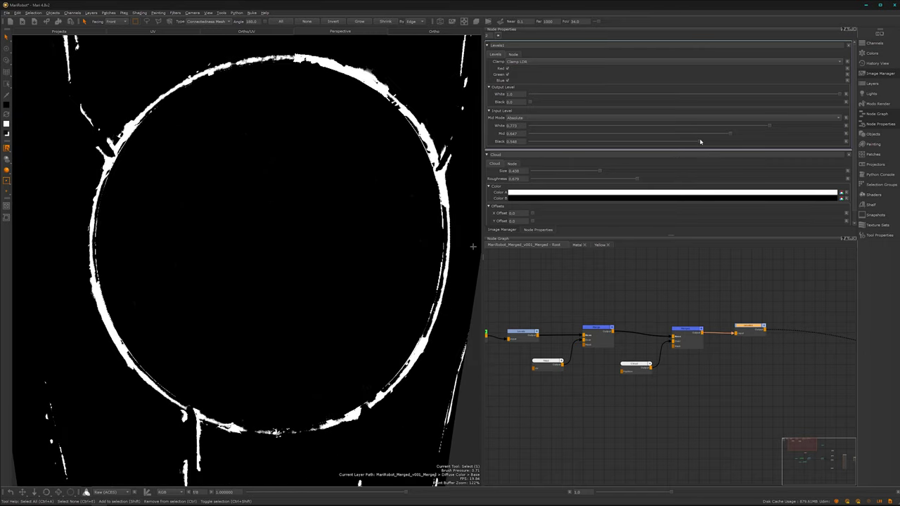
{"action": "right_click_drag", "start_coordinate": [291, 343], "coordinate": [279, 302], "text": "alt"}
{"action": "middle_click_drag", "start_coordinate": [277, 287], "coordinate": [339, 314], "text": "alt"}
{"action": "left_click_drag", "start_coordinate": [339, 314], "coordinate": [315, 332], "text": "alt"}
- Shift the nodes up to the first Levels away from the first Merge and insert a new Merge node in the gap
{"action": "right_click_drag", "start_coordinate": [672, 398], "coordinate": [637, 411], "text": "alt"}
{"action": "middle_click_drag", "start_coordinate": [654, 415], "coordinate": [791, 442], "text": "alt"}
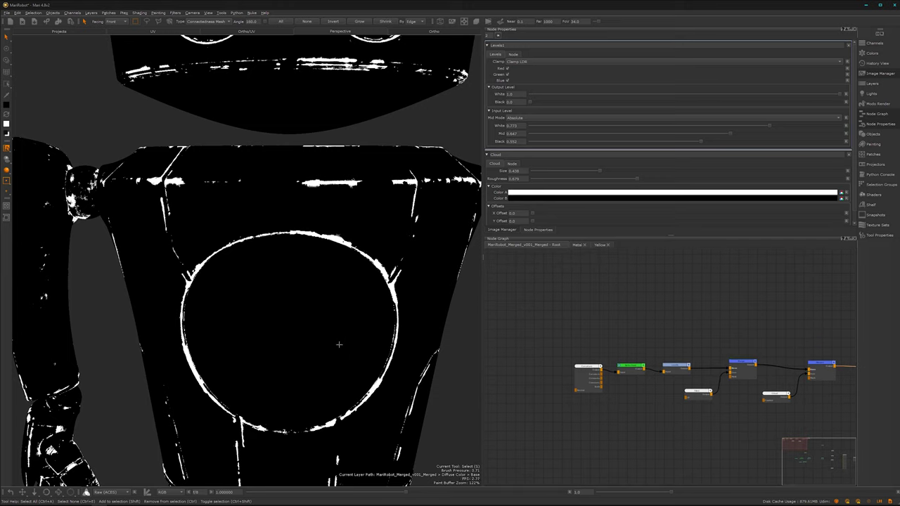
{"action": "scroll", "coordinate": [647, 343], "scroll_direction": "up", "scroll_amount": 3}
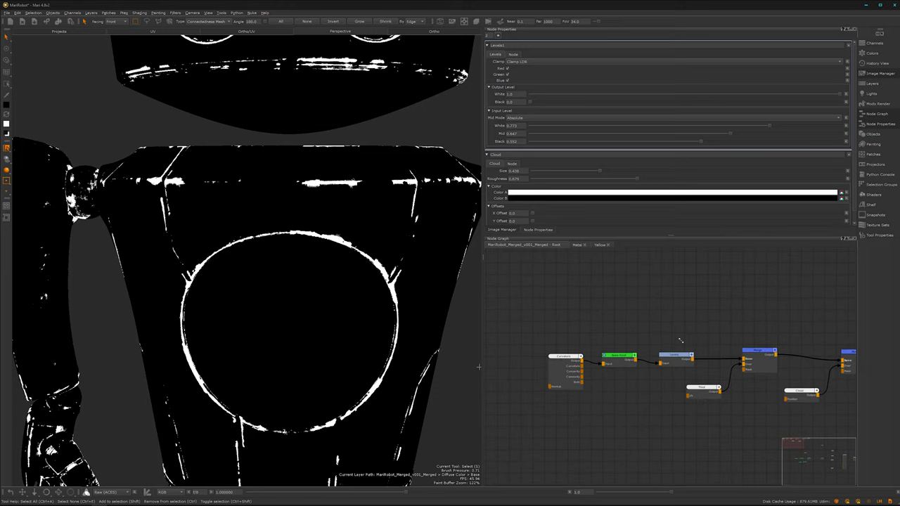
{"action": "left_click_drag", "start_coordinate": [672, 320], "coordinate": [550, 377]}
{"action": "left_click_drag", "start_coordinate": [684, 356], "coordinate": [579, 356]}
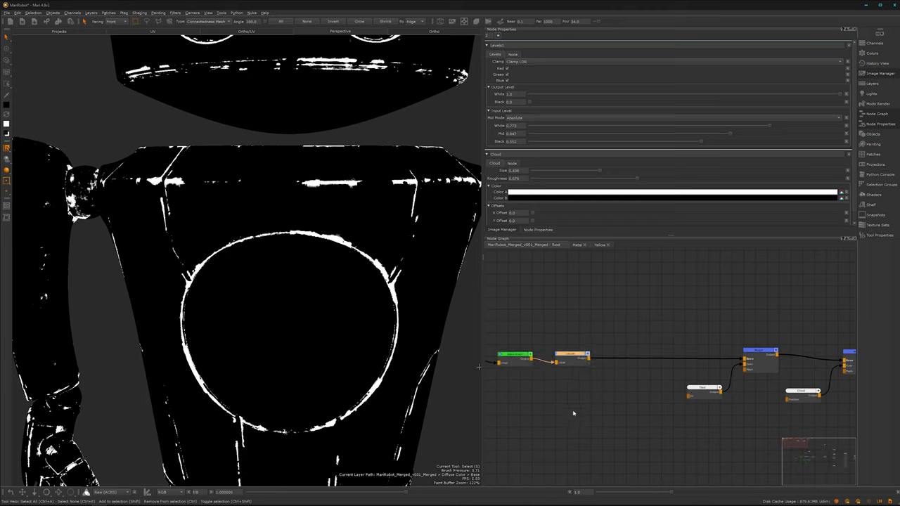
{"action": "key", "text": "m"}
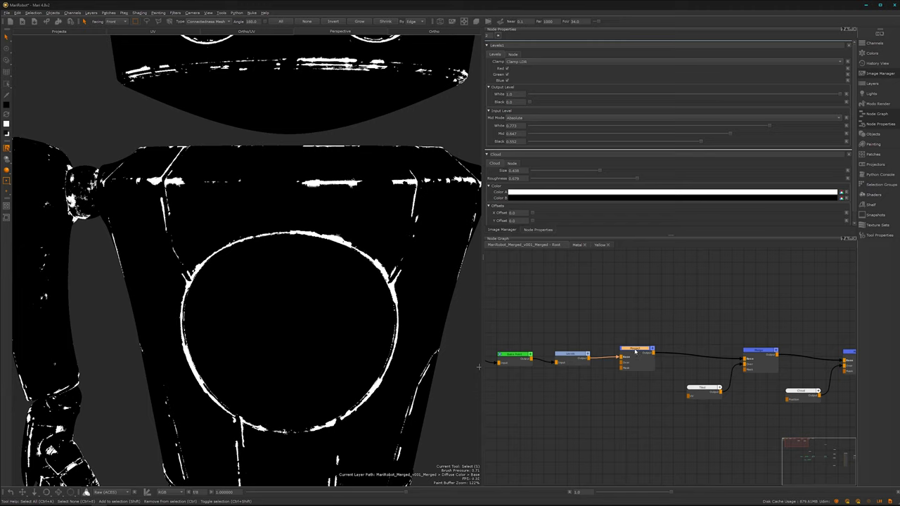
{"action": "left_click_drag", "start_coordinate": [635, 352], "coordinate": [646, 352]}
- Add a 4096 x 4096, 8 bit (Byte) Paint node with a transparent black fill and connect it to the new Merge's Over input
{"action": "left_click", "coordinate": [588, 410]}
{"action": "key", "text": "p"}
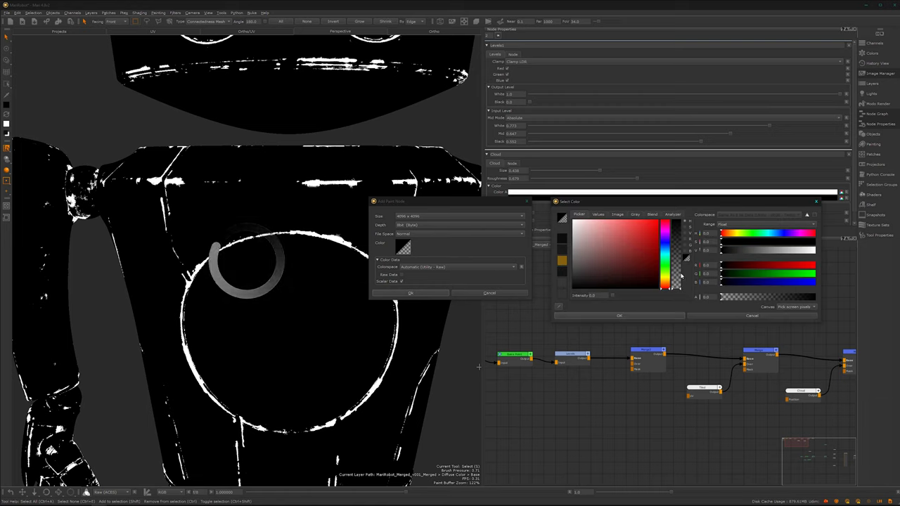
{"action": "left_click", "coordinate": [635, 316]}
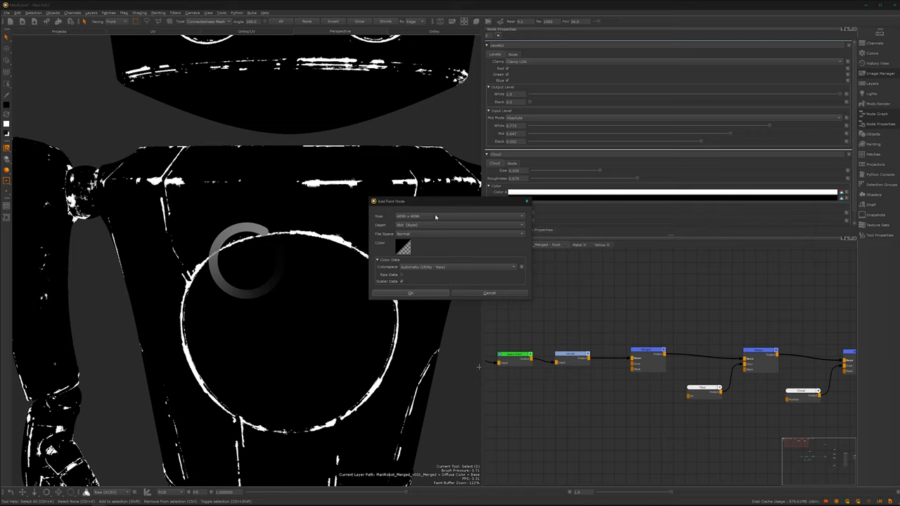
{"action": "left_click", "coordinate": [427, 294]}
{"action": "left_click_drag", "start_coordinate": [618, 408], "coordinate": [634, 360]}
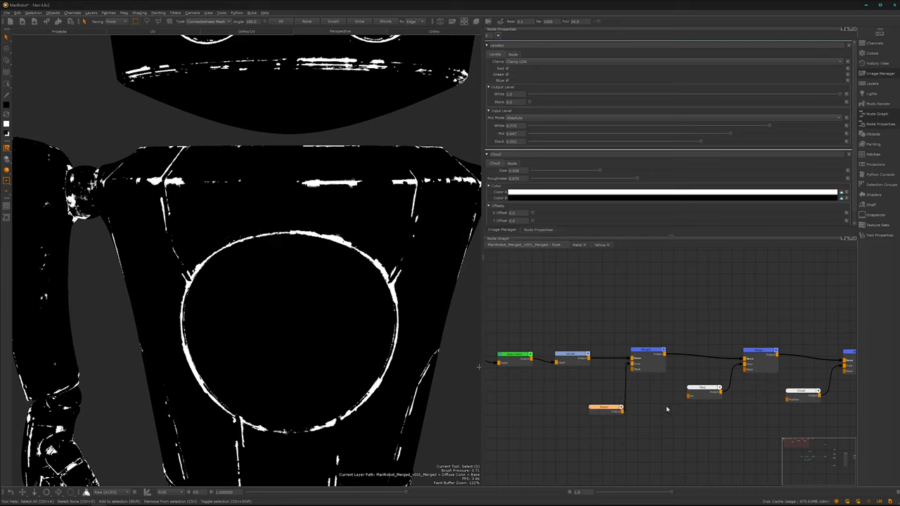
- Activate the Paint tool and choose the blotchy metal brush from the Hard Surface Brushes collection
{"action": "left_click_drag", "start_coordinate": [414, 317], "coordinate": [392, 327], "text": "alt"}
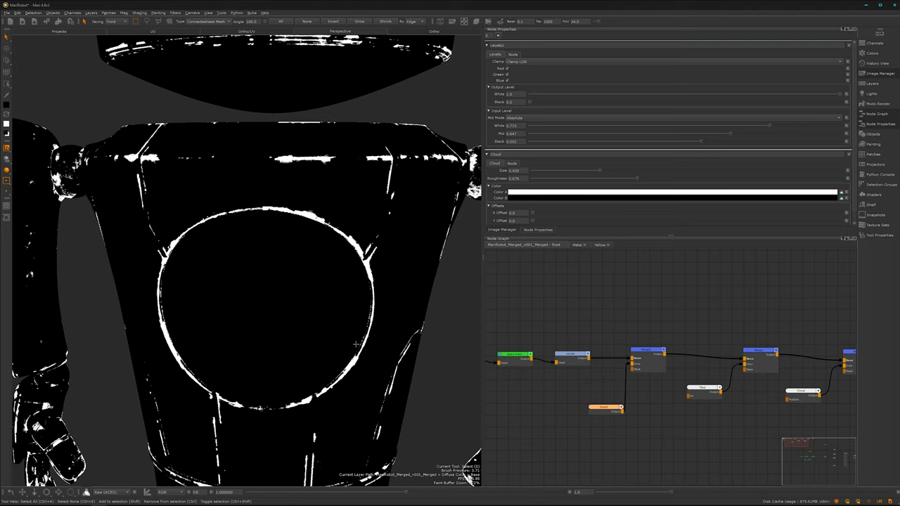
{"action": "key", "text": "p"}
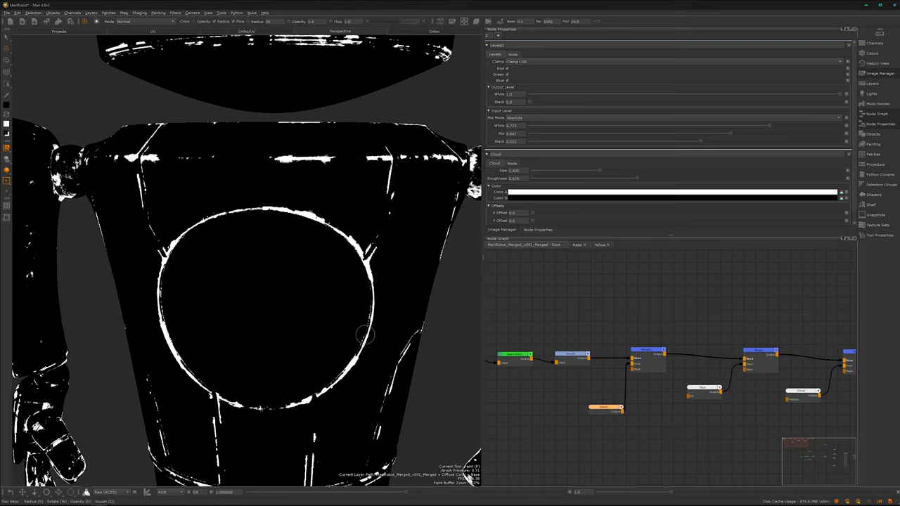
{"action": "mouse_move", "coordinate": [348, 312]}
{"action": "left_mouse_down", "text": "alt"}
{"action": "mouse_move", "coordinate": [344, 283]}
{"action": "mouse_move", "coordinate": [344, 303]}
{"action": "left_mouse_up", "text": "alt"}
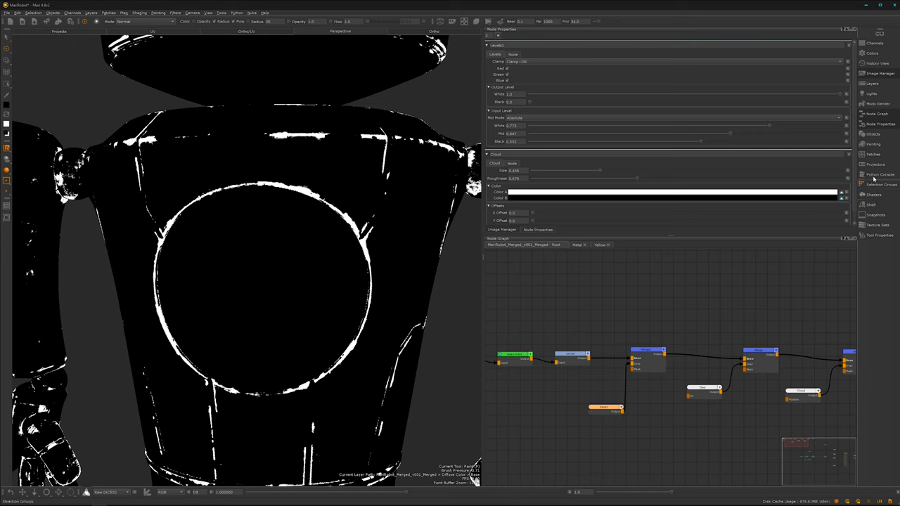
{"action": "left_click", "coordinate": [873, 205]}
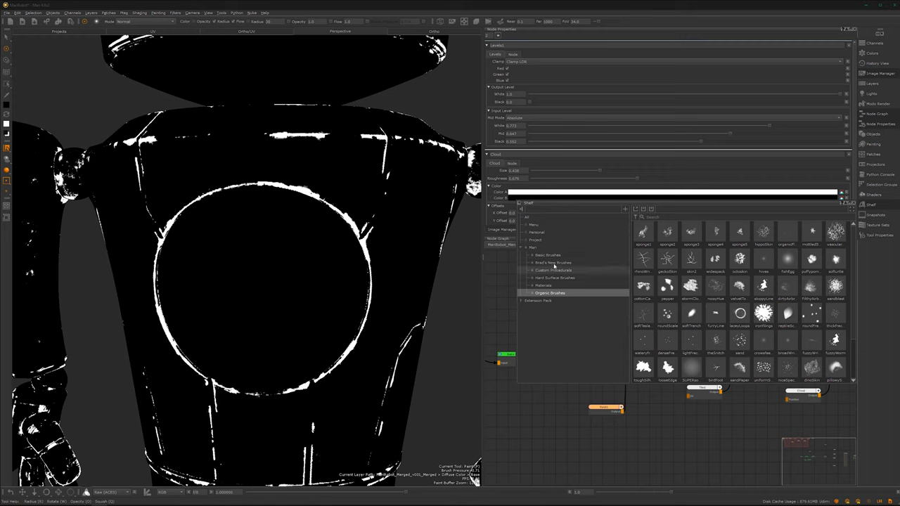
{"action": "left_click", "coordinate": [555, 278]}
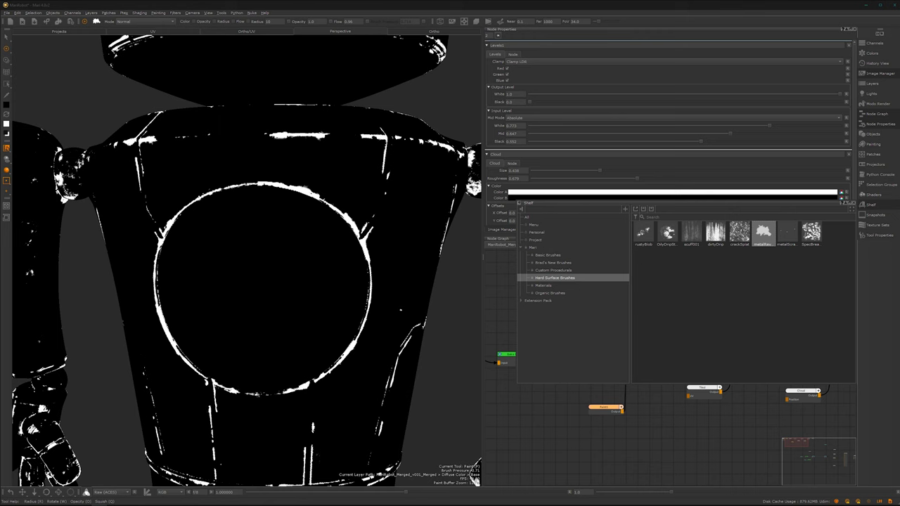
{"action": "left_click", "coordinate": [872, 204]}
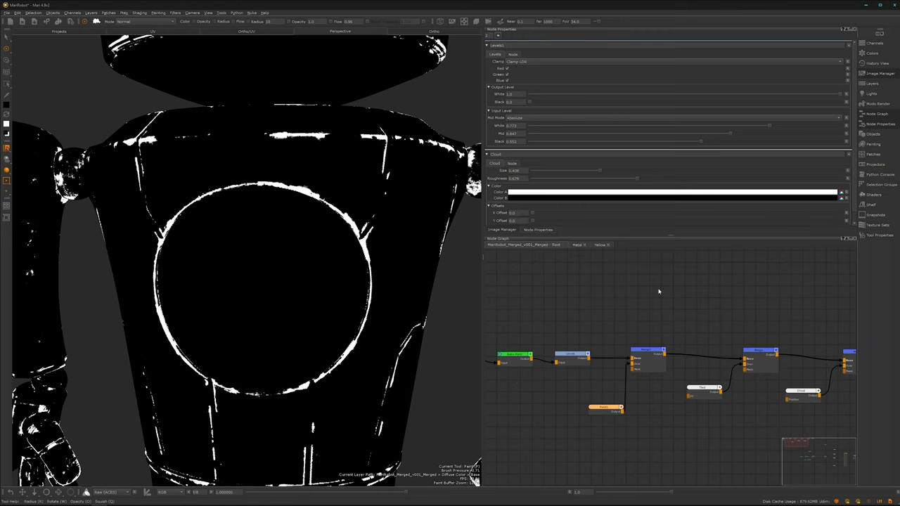
- Hide the side palettes to enlarge the canvas around the robot's chest and increase the brush radius to about 56
{"action": "middle_click_drag", "start_coordinate": [335, 315], "coordinate": [358, 307], "text": "alt"}
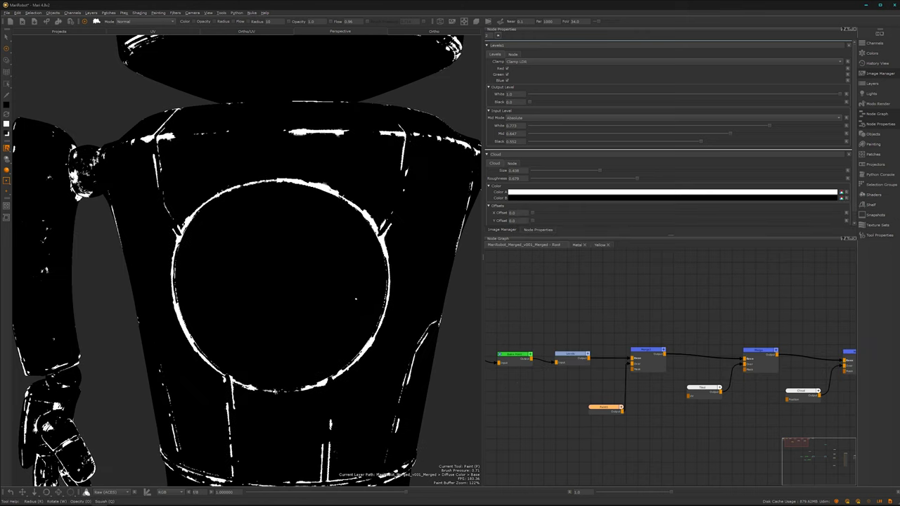
{"action": "key", "text": "Tab"}
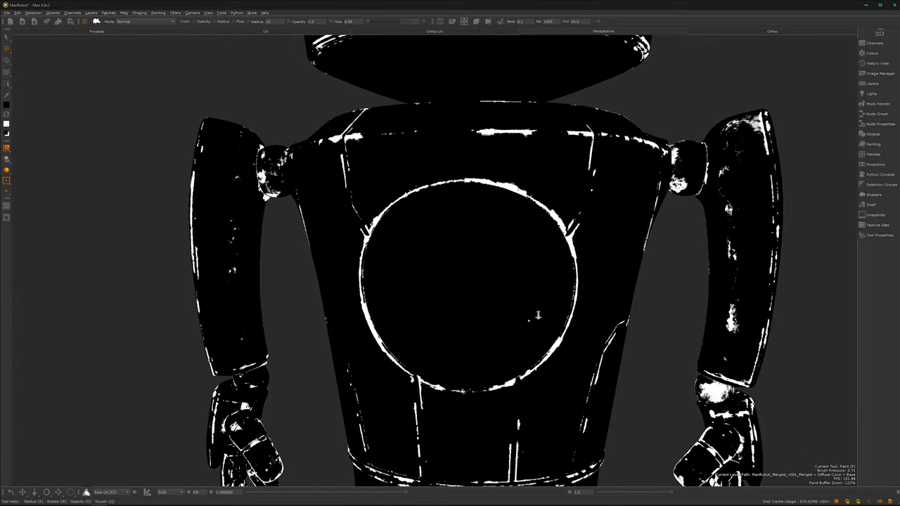
{"action": "right_click_drag", "start_coordinate": [538, 315], "coordinate": [558, 302], "text": "alt"}
{"action": "middle_click_drag", "start_coordinate": [551, 296], "coordinate": [470, 327], "text": "alt"}
{"action": "left_click_drag", "start_coordinate": [470, 328], "coordinate": [479, 335], "text": "alt"}
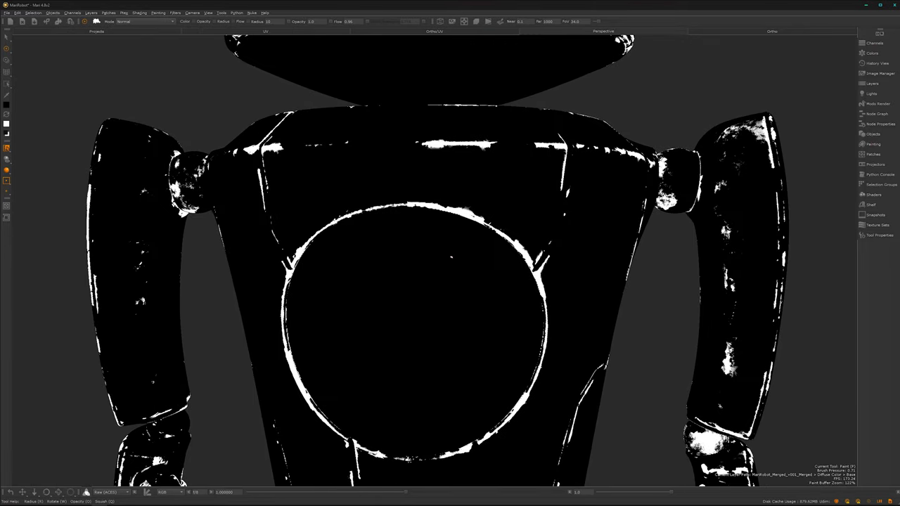
{"action": "key", "text": "r"}
{"action": "mouse_move", "coordinate": [453, 248]}
{"action": "left_mouse_down"}
{"action": "mouse_move", "coordinate": [485, 248]}
{"action": "mouse_move", "coordinate": [470, 246]}
{"action": "left_mouse_up"}
{"action": "left_click", "coordinate": [441, 264]}
{"action": "left_click_drag", "start_coordinate": [441, 264], "coordinate": [444, 260]}
{"action": "scroll", "coordinate": [458, 231], "scroll_direction": "up", "scroll_amount": 5}
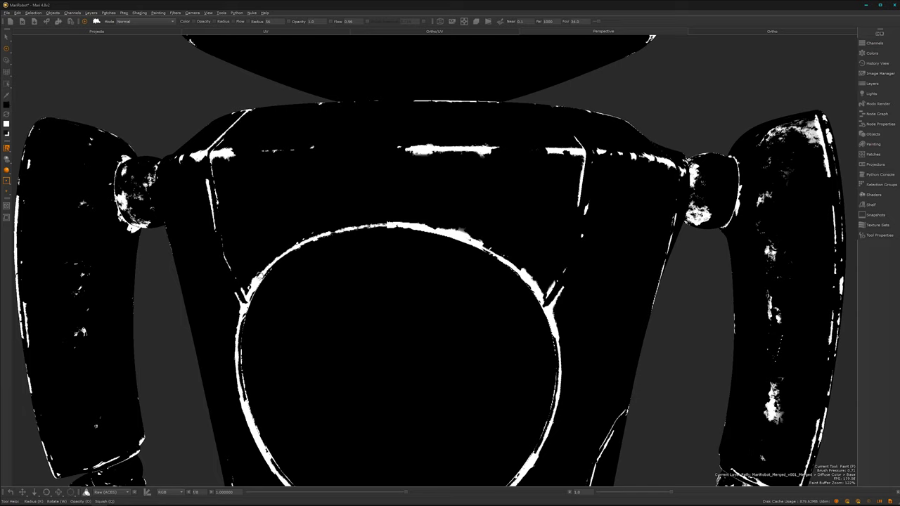
- Try painting a short black gap across the top of the chest circle's edge damage and move the view
{"action": "key", "text": "x"}
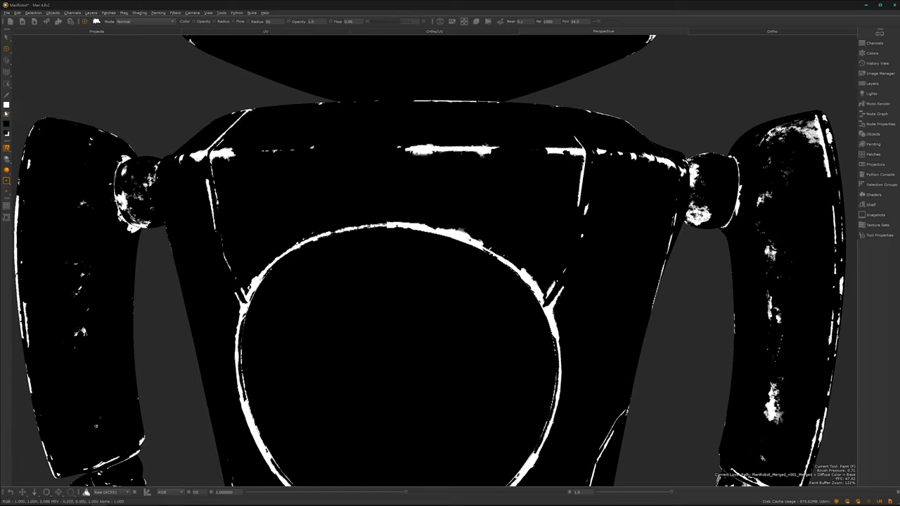
{"action": "key", "text": "x"}
{"action": "scroll", "coordinate": [401, 304], "scroll_direction": "up", "scroll_amount": 5}
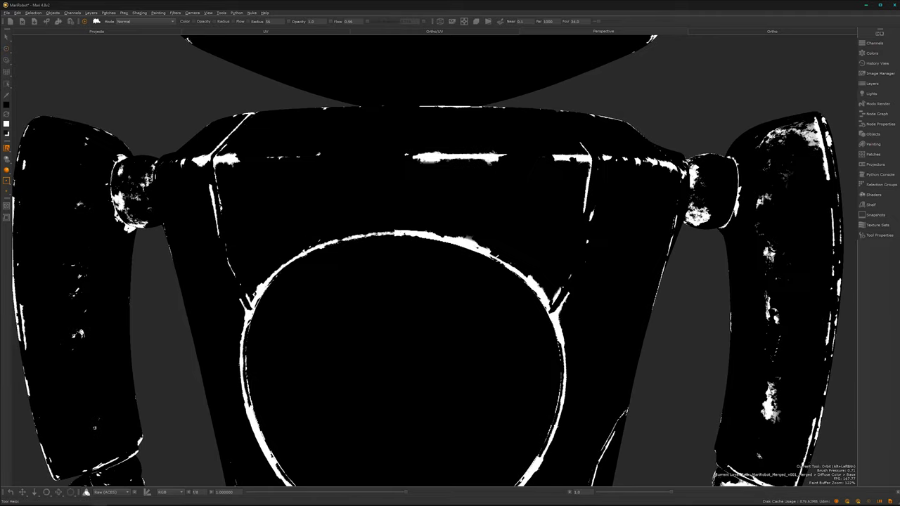
{"action": "scroll", "coordinate": [397, 347], "scroll_direction": "up", "scroll_amount": 1}
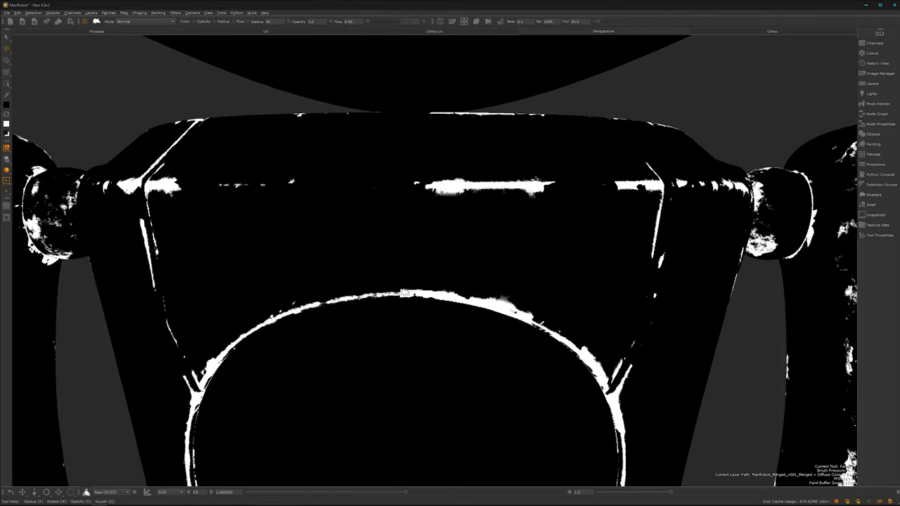
{"action": "mouse_move", "coordinate": [418, 298]}
{"action": "left_mouse_down"}
{"action": "mouse_move", "coordinate": [431, 303]}
{"action": "mouse_move", "coordinate": [412, 298]}
{"action": "left_mouse_up"}
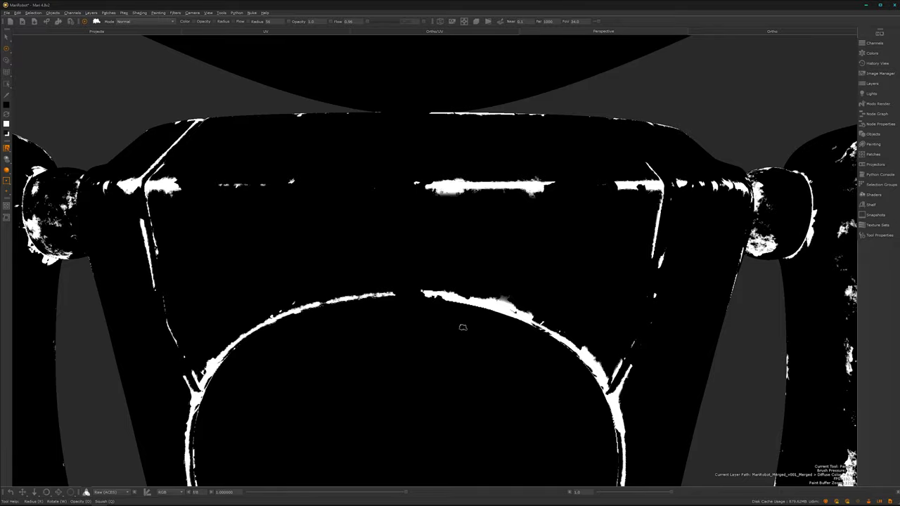
{"action": "mouse_move", "coordinate": [434, 310]}
{"action": "middle_mouse_down", "text": "alt"}
{"action": "mouse_move", "coordinate": [454, 302]}
{"action": "mouse_move", "coordinate": [392, 305]}
{"action": "mouse_move", "coordinate": [427, 338]}
{"action": "mouse_move", "coordinate": [417, 331]}
{"action": "mouse_move", "coordinate": [424, 304]}
{"action": "middle_mouse_up", "text": "alt"}
{"action": "mouse_move", "coordinate": [438, 301]}
{"action": "right_mouse_down", "text": "alt"}
{"action": "mouse_move", "coordinate": [403, 315]}
{"action": "mouse_move", "coordinate": [459, 321]}
{"action": "mouse_move", "coordinate": [450, 328]}
{"action": "mouse_move", "coordinate": [416, 308]}
{"action": "right_mouse_up", "text": "alt"}
{"action": "middle_click_drag", "start_coordinate": [417, 308], "coordinate": [366, 300], "text": "alt"}
{"action": "mouse_move", "coordinate": [420, 320]}
{"action": "left_mouse_down", "text": "alt"}
{"action": "mouse_move", "coordinate": [404, 321]}
{"action": "mouse_move", "coordinate": [430, 319]}
{"action": "left_mouse_up", "text": "alt"}
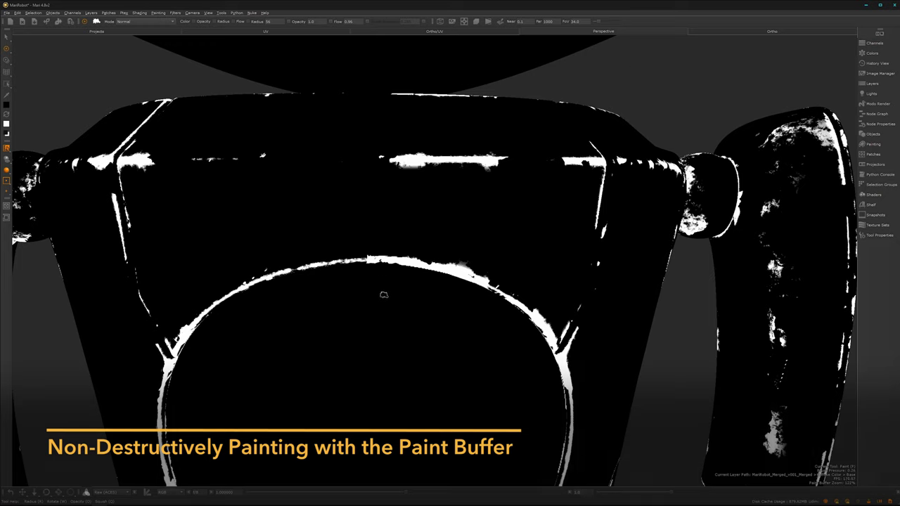
- Enlarge the brush radius to about 216 and paint black over the upper arc of the chest circle's edge damage
{"action": "key", "text": "r"}
{"action": "left_click_drag", "start_coordinate": [360, 332], "coordinate": [400, 302]}
{"action": "mouse_move", "coordinate": [406, 238]}
{"action": "left_mouse_down"}
{"action": "mouse_move", "coordinate": [523, 303]}
{"action": "mouse_move", "coordinate": [446, 285]}
{"action": "left_mouse_up"}
{"action": "mouse_move", "coordinate": [412, 332]}
{"action": "middle_mouse_down", "text": "alt"}
{"action": "mouse_move", "coordinate": [455, 272]}
{"action": "mouse_move", "coordinate": [424, 327]}
{"action": "middle_mouse_up", "text": "alt"}
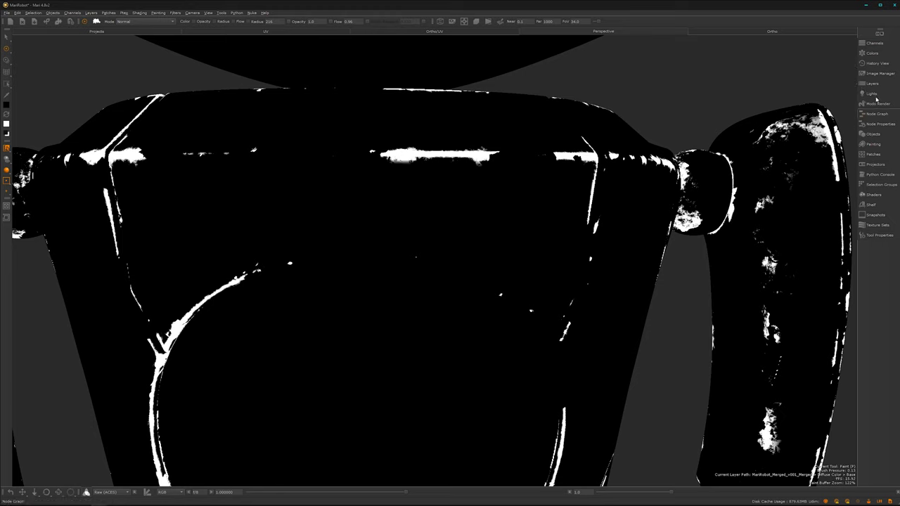
- Set the paint buffer's color depth to 8 bit (Byte) and keep the projection bake behavior at ClearOnly
{"action": "left_click", "coordinate": [874, 145]}
{"action": "left_click", "coordinate": [874, 146]}
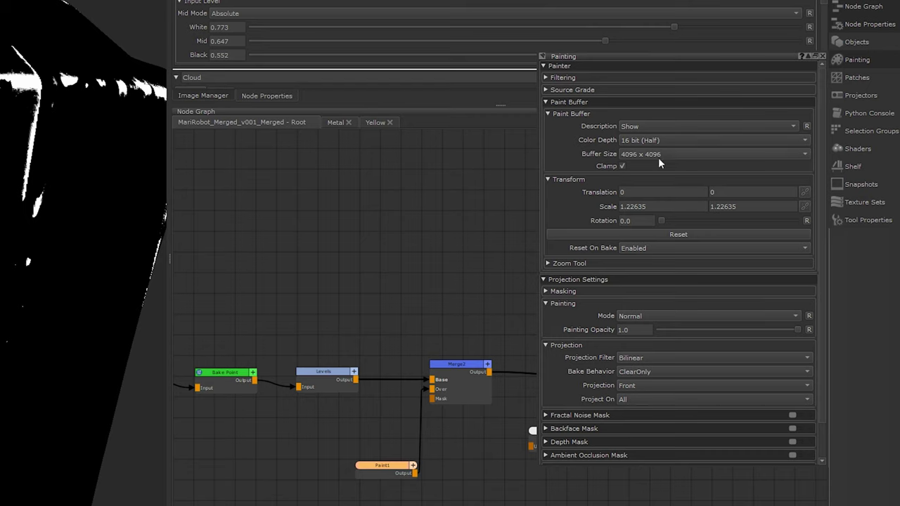
{"action": "left_click", "coordinate": [722, 137]}
{"action": "left_click", "coordinate": [714, 129]}
{"action": "left_click_drag", "start_coordinate": [820, 236], "coordinate": [824, 289]}
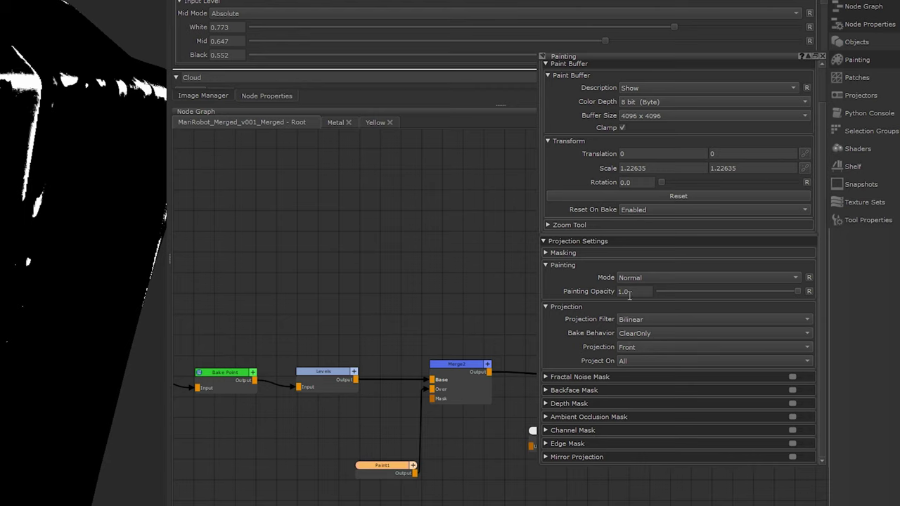
{"action": "left_click", "coordinate": [647, 333]}
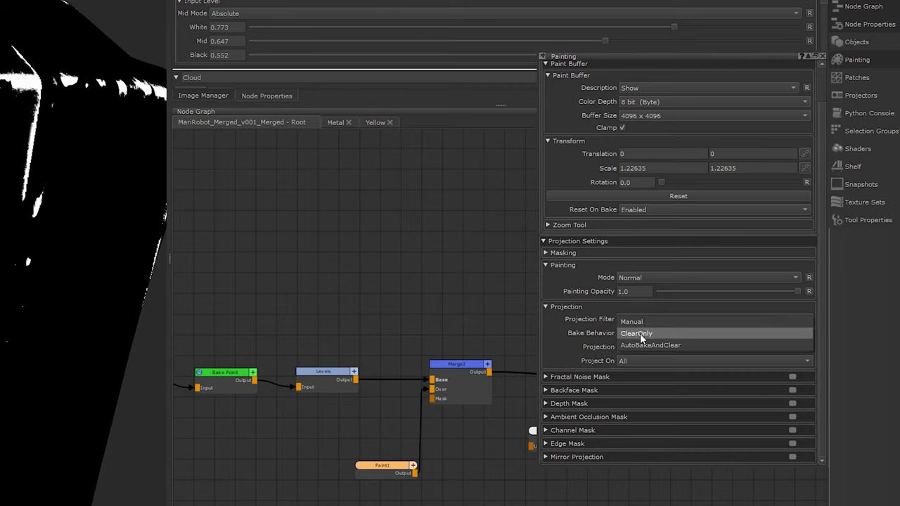
{"action": "left_click", "coordinate": [639, 334]}
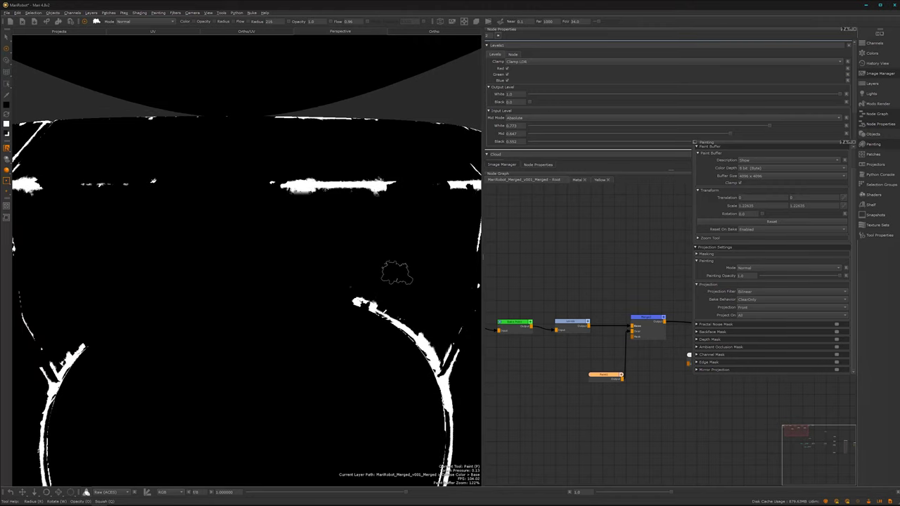
- Switch the projection bake behavior to Manual and paint black over part of the edge damage along the chest circle's upper arc
{"action": "mouse_move", "coordinate": [382, 297]}
{"action": "right_mouse_down", "text": "alt"}
{"action": "mouse_move", "coordinate": [330, 320]}
{"action": "mouse_move", "coordinate": [344, 314]}
{"action": "right_mouse_up", "text": "alt"}
{"action": "mouse_move", "coordinate": [350, 306]}
{"action": "left_mouse_down", "text": "alt"}
{"action": "mouse_move", "coordinate": [315, 312]}
{"action": "mouse_move", "coordinate": [347, 350]}
{"action": "mouse_move", "coordinate": [347, 336]}
{"action": "mouse_move", "coordinate": [272, 307]}
{"action": "mouse_move", "coordinate": [331, 321]}
{"action": "left_mouse_up", "text": "alt"}
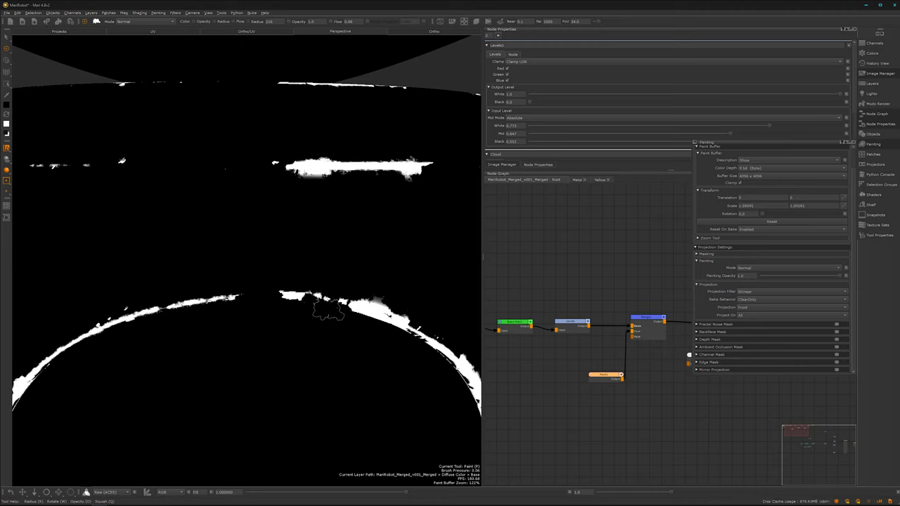
{"action": "left_click", "coordinate": [779, 301]}
{"action": "left_click", "coordinate": [780, 293]}
{"action": "mouse_move", "coordinate": [297, 306]}
{"action": "left_mouse_down"}
{"action": "mouse_move", "coordinate": [371, 321]}
{"action": "mouse_move", "coordinate": [364, 327]}
{"action": "left_mouse_up"}
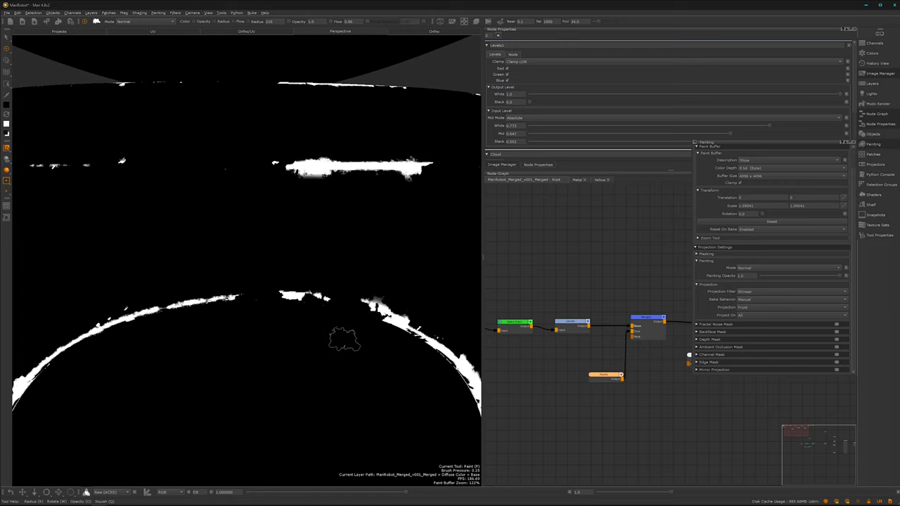
{"action": "mouse_move", "coordinate": [325, 337]}
{"action": "middle_mouse_down", "text": "alt"}
{"action": "mouse_move", "coordinate": [252, 308]}
{"action": "mouse_move", "coordinate": [264, 352]}
{"action": "mouse_move", "coordinate": [335, 337]}
{"action": "middle_mouse_up", "text": "alt"}
{"action": "mouse_move", "coordinate": [336, 337]}
{"action": "left_mouse_down", "text": "alt"}
{"action": "mouse_move", "coordinate": [232, 305]}
{"action": "mouse_move", "coordinate": [302, 338]}
{"action": "mouse_move", "coordinate": [392, 331]}
{"action": "mouse_move", "coordinate": [331, 327]}
{"action": "mouse_move", "coordinate": [359, 351]}
{"action": "mouse_move", "coordinate": [402, 346]}
{"action": "mouse_move", "coordinate": [331, 346]}
{"action": "left_mouse_up", "text": "alt"}
{"action": "mouse_move", "coordinate": [328, 366]}
{"action": "middle_mouse_down", "text": "alt"}
{"action": "mouse_move", "coordinate": [370, 372]}
{"action": "mouse_move", "coordinate": [359, 410]}
{"action": "mouse_move", "coordinate": [324, 380]}
{"action": "mouse_move", "coordinate": [296, 375]}
{"action": "mouse_move", "coordinate": [303, 360]}
{"action": "mouse_move", "coordinate": [287, 359]}
{"action": "middle_mouse_up", "text": "alt"}
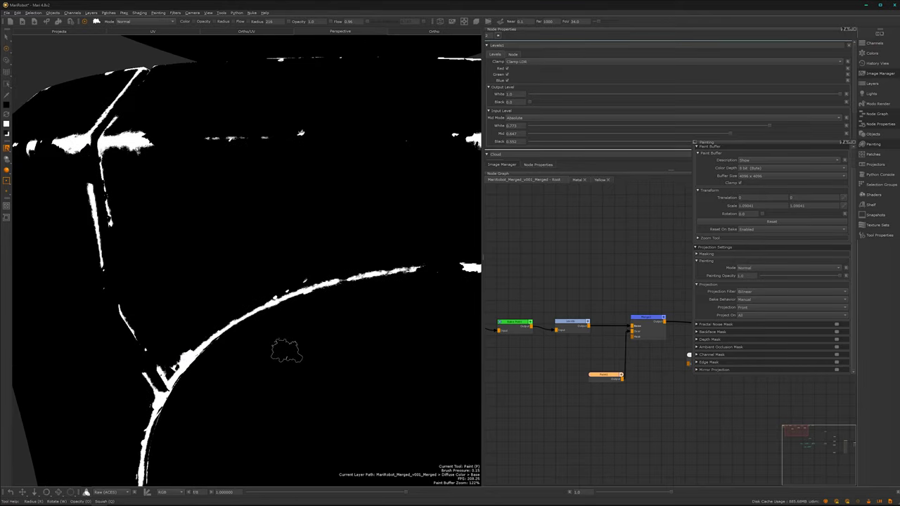
- Set the projection bake behavior to ClearOnly
{"action": "mouse_move", "coordinate": [287, 348]}
{"action": "middle_mouse_down", "text": "alt"}
{"action": "mouse_move", "coordinate": [267, 347]}
{"action": "mouse_move", "coordinate": [281, 302]}
{"action": "mouse_move", "coordinate": [218, 333]}
{"action": "middle_mouse_up", "text": "alt"}
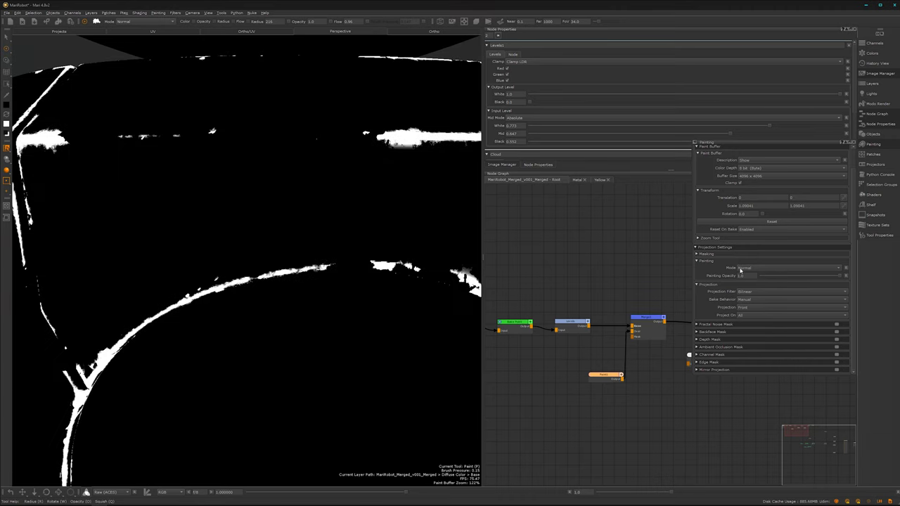
{"action": "left_click", "coordinate": [763, 301]}
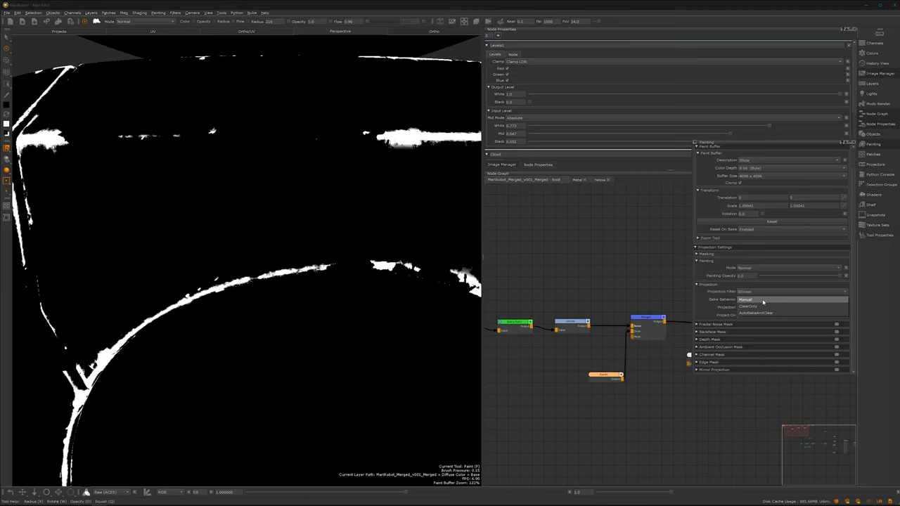
{"action": "left_click", "coordinate": [765, 308]}
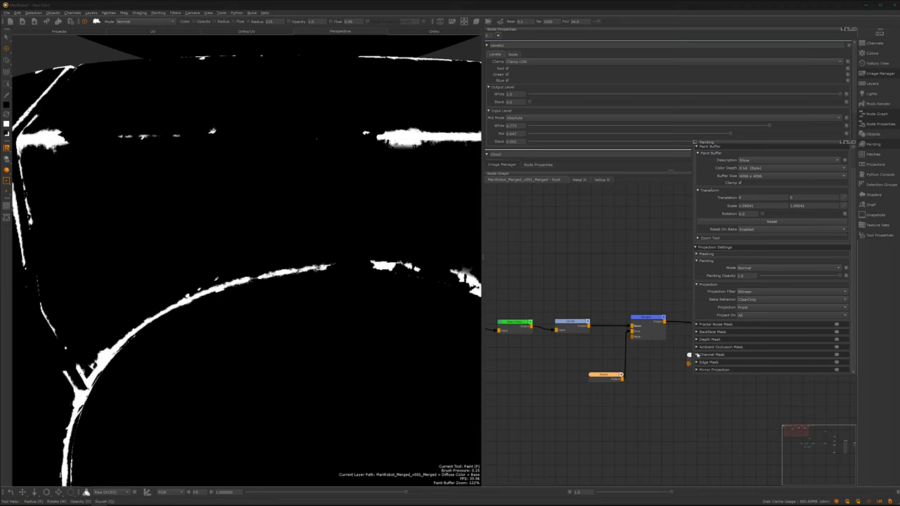
- Examine the Depth Mask and Edge Mask projection settings and close the Painting palette
{"action": "left_click", "coordinate": [696, 340]}
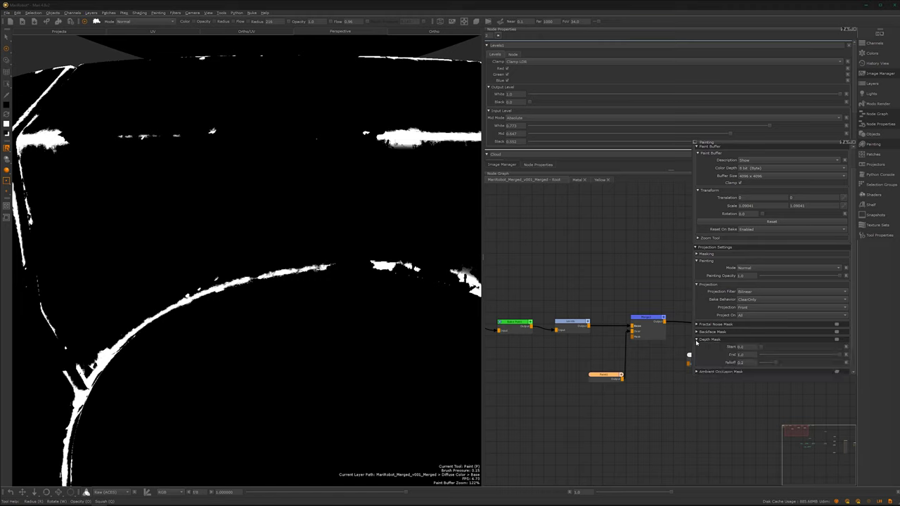
{"action": "left_click", "coordinate": [697, 340]}
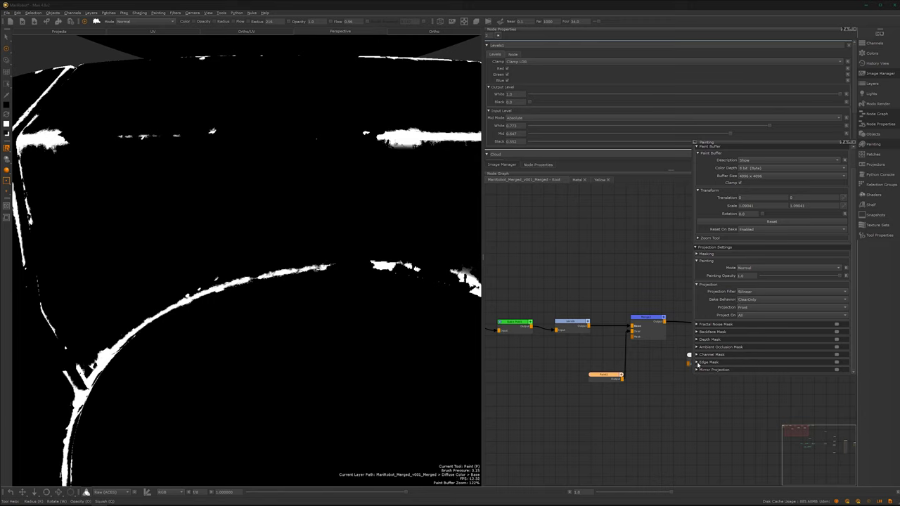
{"action": "left_click", "coordinate": [699, 364]}
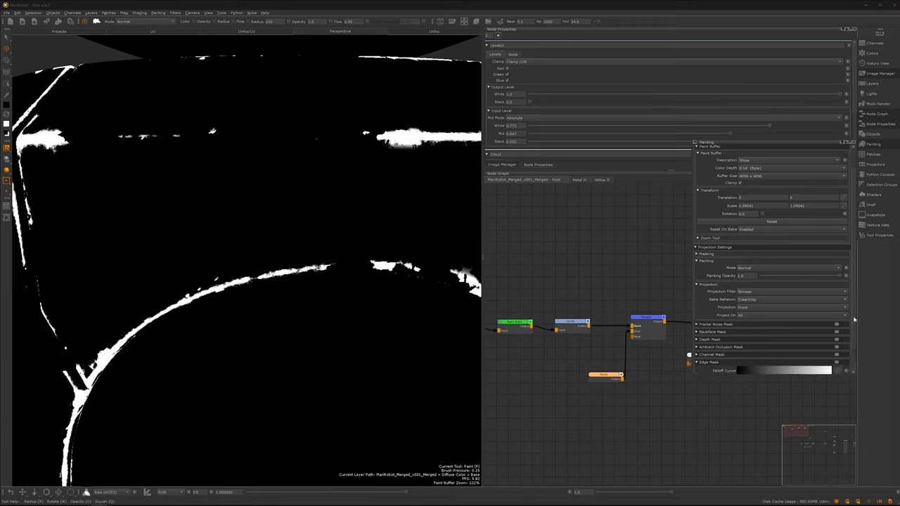
{"action": "left_click_drag", "start_coordinate": [854, 320], "coordinate": [856, 370]}
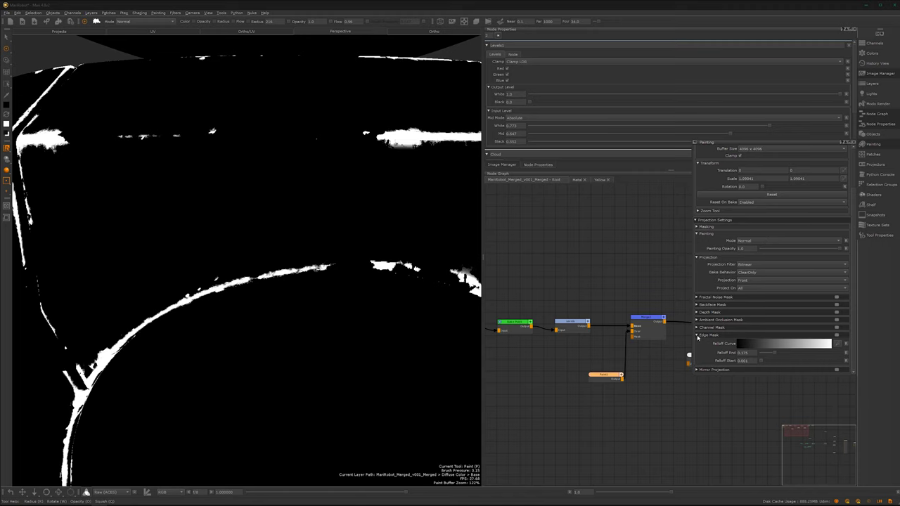
{"action": "left_click", "coordinate": [697, 336]}
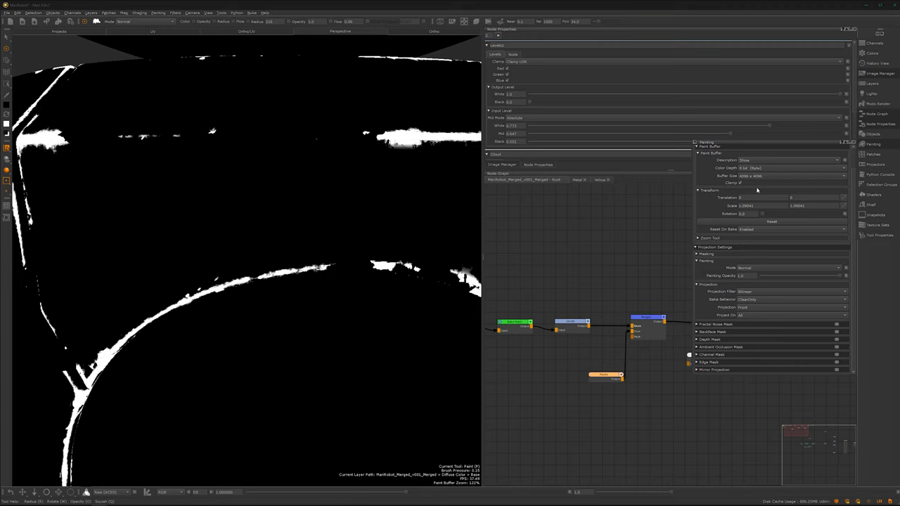
{"action": "left_click", "coordinate": [854, 143]}
- Enlarge the canvas, reduce the brush radius to about 94, and paint black over part of the ridge damage beside the upper-chest seam
{"action": "key", "text": "space"}
{"action": "right_click_drag", "start_coordinate": [429, 299], "coordinate": [428, 335], "text": "alt"}
{"action": "middle_click_drag", "start_coordinate": [443, 308], "coordinate": [322, 221], "text": "alt"}
{"action": "mouse_move", "coordinate": [448, 324]}
{"action": "right_mouse_down", "text": "alt"}
{"action": "mouse_move", "coordinate": [450, 292]}
{"action": "mouse_move", "coordinate": [449, 303]}
{"action": "right_mouse_up", "text": "alt"}
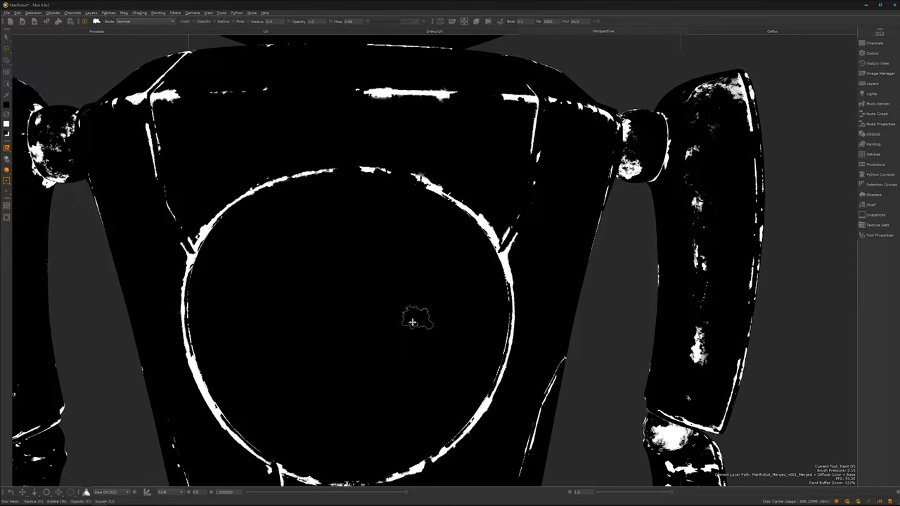
{"action": "middle_click_drag", "start_coordinate": [412, 322], "coordinate": [404, 243], "text": "alt"}
{"action": "left_click_drag", "start_coordinate": [470, 272], "coordinate": [443, 289], "text": "alt"}
{"action": "middle_click_drag", "start_coordinate": [451, 222], "coordinate": [446, 374], "text": "alt"}
{"action": "right_click_drag", "start_coordinate": [472, 337], "coordinate": [473, 287], "text": "alt"}
{"action": "left_click_drag", "start_coordinate": [452, 286], "coordinate": [403, 310], "text": "alt"}
{"action": "middle_click_drag", "start_coordinate": [428, 287], "coordinate": [510, 284], "text": "alt"}
{"action": "right_click_drag", "start_coordinate": [424, 309], "coordinate": [390, 294], "text": "alt"}
{"action": "key", "text": "r"}
{"action": "mouse_move", "coordinate": [405, 295]}
{"action": "left_mouse_down"}
{"action": "mouse_move", "coordinate": [412, 292]}
{"action": "mouse_move", "coordinate": [382, 295]}
{"action": "mouse_move", "coordinate": [391, 306]}
{"action": "mouse_move", "coordinate": [381, 287]}
{"action": "left_mouse_up"}
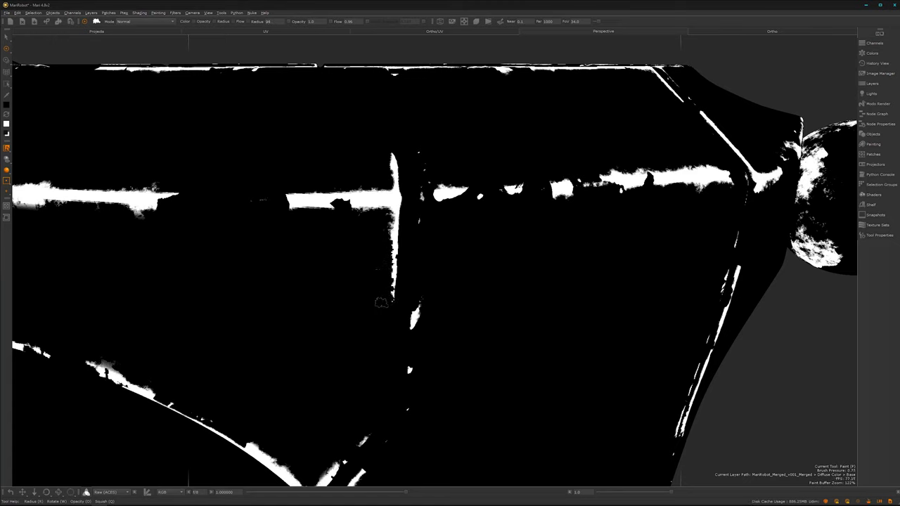
{"action": "mouse_move", "coordinate": [355, 297]}
{"action": "middle_mouse_down", "text": "alt"}
{"action": "mouse_move", "coordinate": [419, 338]}
{"action": "mouse_move", "coordinate": [426, 366]}
{"action": "middle_mouse_up", "text": "alt"}
{"action": "mouse_move", "coordinate": [374, 284]}
{"action": "left_mouse_down"}
{"action": "mouse_move", "coordinate": [386, 279]}
{"action": "mouse_move", "coordinate": [364, 267]}
{"action": "left_mouse_up"}
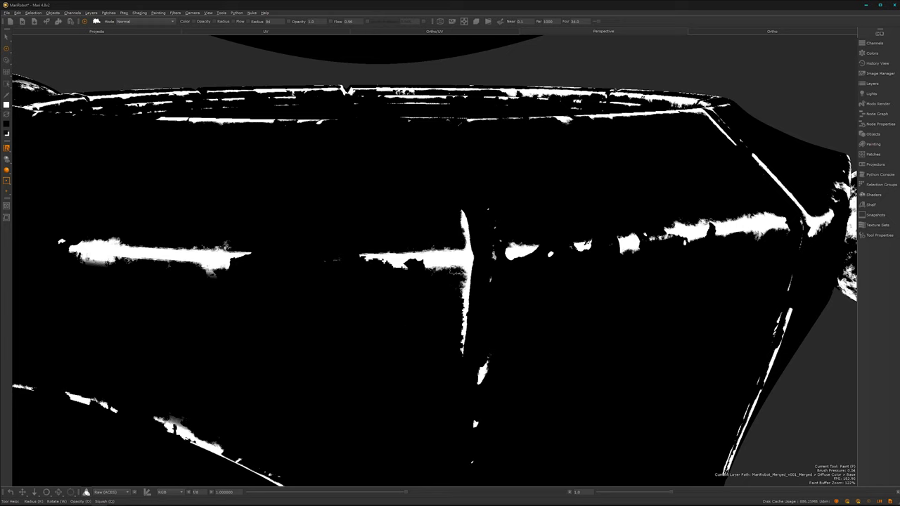
- Paint white edge damage where the upper-chest ridge crosses the vertical seam
{"action": "mouse_move", "coordinate": [474, 266]}
{"action": "left_mouse_down"}
{"action": "mouse_move", "coordinate": [461, 274]}
{"action": "mouse_move", "coordinate": [467, 243]}
{"action": "mouse_move", "coordinate": [478, 261]}
{"action": "mouse_move", "coordinate": [440, 266]}
{"action": "mouse_move", "coordinate": [453, 291]}
{"action": "left_mouse_up"}
{"action": "right_click_drag", "start_coordinate": [507, 313], "coordinate": [376, 320], "text": "alt"}
{"action": "middle_click_drag", "start_coordinate": [410, 325], "coordinate": [415, 288], "text": "alt"}
{"action": "right_click_drag", "start_coordinate": [416, 289], "coordinate": [516, 284], "text": "alt"}
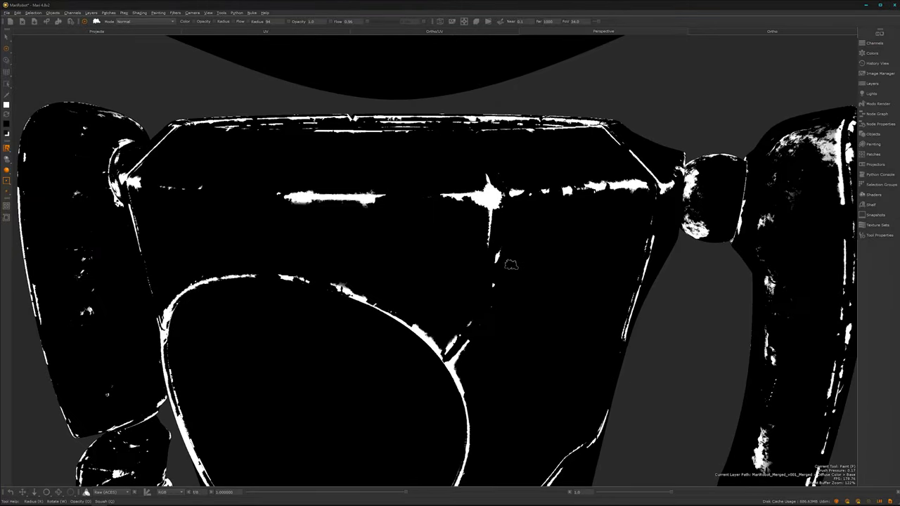
- Bring the node graph back and display the fully shaded robot instead of the mask
{"action": "key", "text": "space"}
{"action": "right_click_drag", "start_coordinate": [630, 436], "coordinate": [492, 436], "text": "alt"}
{"action": "right_click_drag", "start_coordinate": [681, 452], "coordinate": [457, 439], "text": "alt"}
{"action": "middle_click_drag", "start_coordinate": [666, 422], "coordinate": [538, 362], "text": "alt"}
{"action": "middle_click_drag", "start_coordinate": [703, 385], "coordinate": [692, 362], "text": "alt"}
{"action": "right_click_drag", "start_coordinate": [731, 357], "coordinate": [587, 386], "text": "alt"}
{"action": "middle_click_drag", "start_coordinate": [649, 392], "coordinate": [511, 386], "text": "alt"}
{"action": "middle_click_drag", "start_coordinate": [612, 402], "coordinate": [608, 391], "text": "alt"}
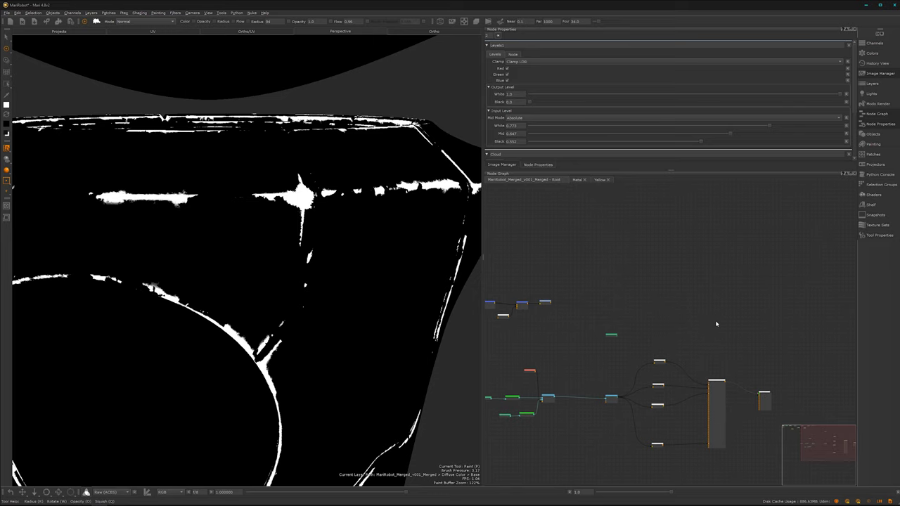
{"action": "key", "text": "1"}
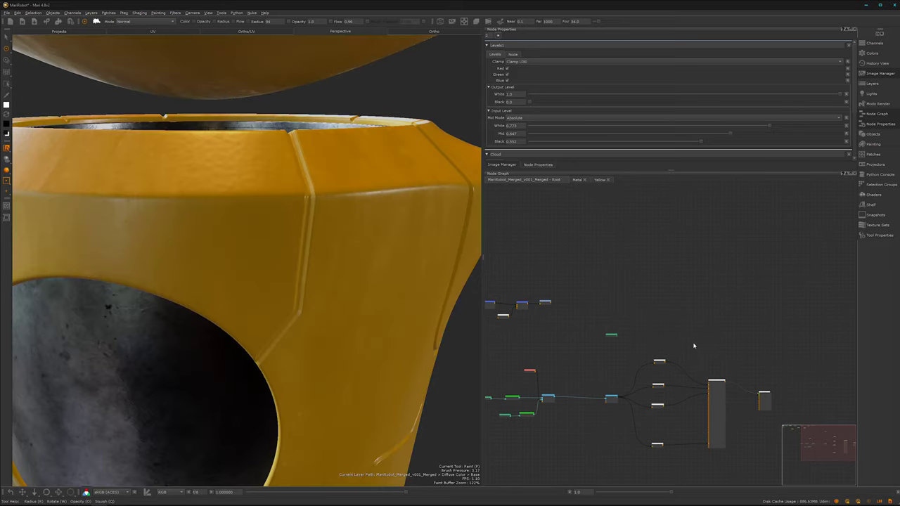
- Insert a Merge node after the edge damage mask's Levels node and place it near the Paint node masking the Multi-Channel Merge
{"action": "right_click_drag", "start_coordinate": [574, 366], "coordinate": [650, 344], "text": "alt"}
{"action": "middle_click_drag", "start_coordinate": [572, 372], "coordinate": [674, 361], "text": "alt"}
{"action": "mouse_move", "coordinate": [271, 338]}
{"action": "middle_mouse_down", "text": "alt"}
{"action": "mouse_move", "coordinate": [344, 303]}
{"action": "mouse_move", "coordinate": [334, 313]}
{"action": "middle_mouse_up", "text": "alt"}
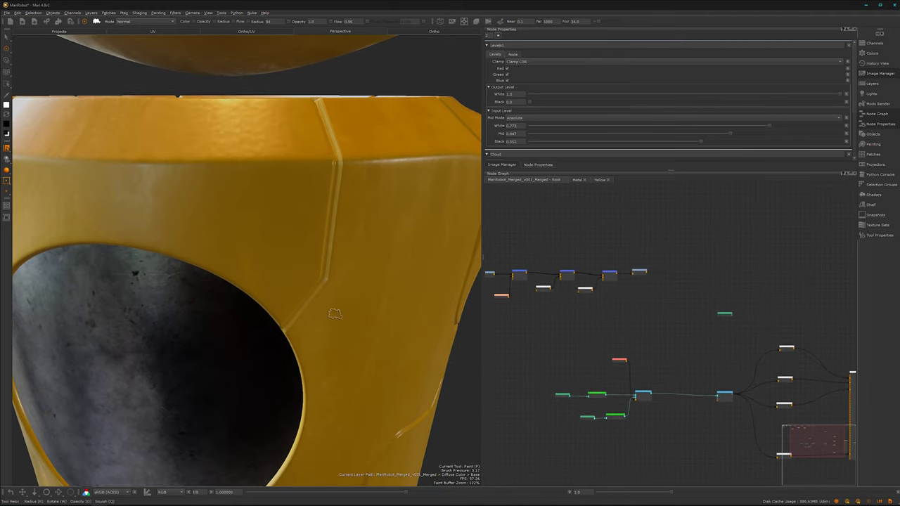
{"action": "right_click_drag", "start_coordinate": [612, 377], "coordinate": [727, 300], "text": "alt"}
{"action": "middle_click_drag", "start_coordinate": [673, 349], "coordinate": [694, 412], "text": "alt"}
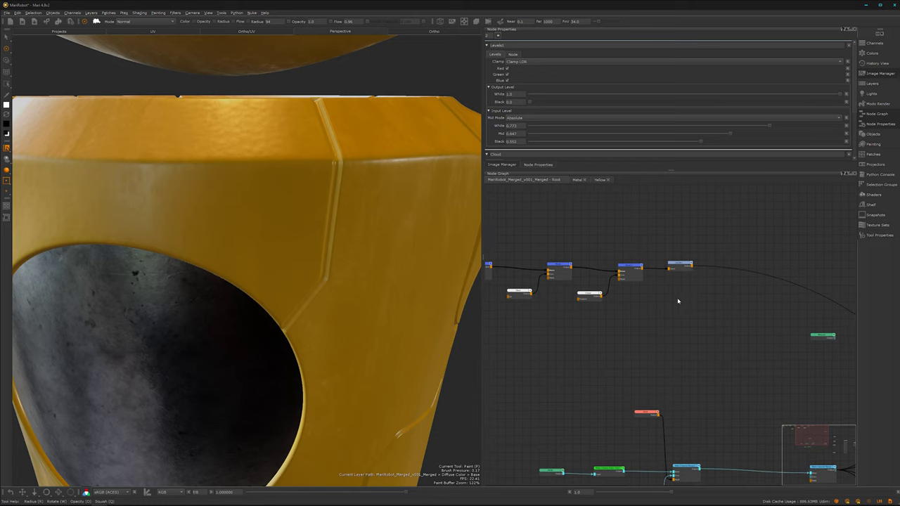
{"action": "left_click_drag", "start_coordinate": [677, 244], "coordinate": [676, 350]}
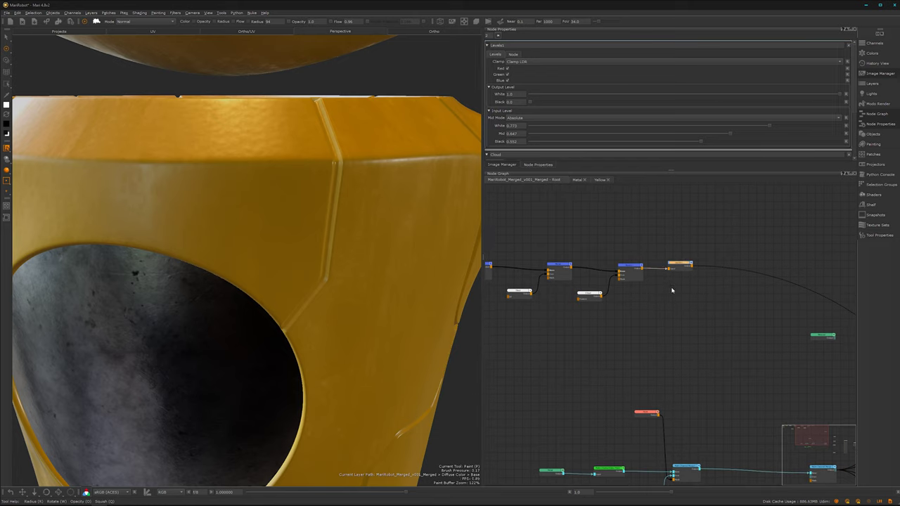
{"action": "key", "text": "m"}
{"action": "left_click_drag", "start_coordinate": [727, 261], "coordinate": [712, 355]}
{"action": "scroll", "coordinate": [671, 413], "scroll_direction": "up", "scroll_amount": 3}
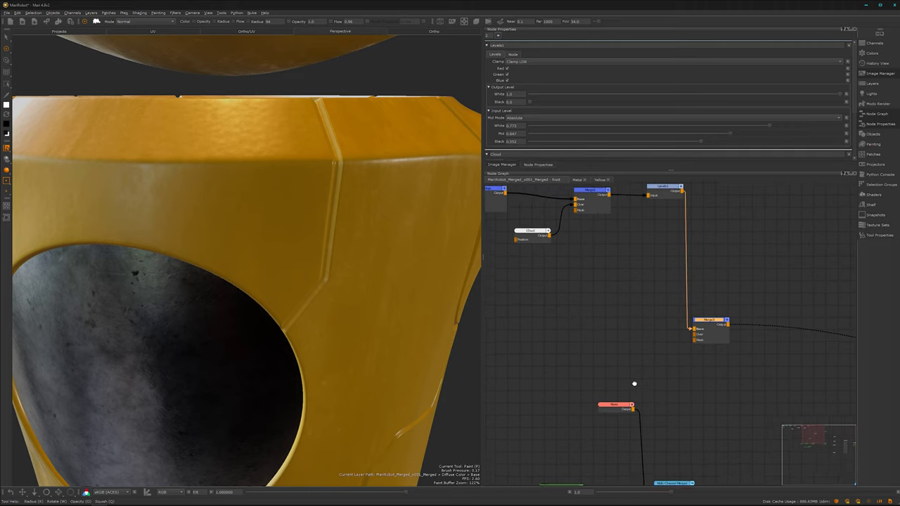
- Connect the mask Paint node to the new Merge's Over input and set the Merge mode to Multiply
{"action": "left_click_drag", "start_coordinate": [602, 408], "coordinate": [581, 398]}
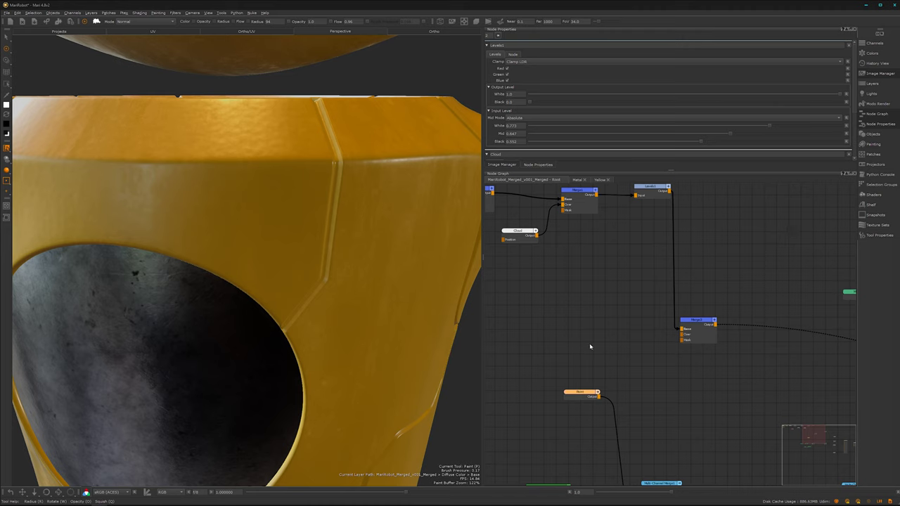
{"action": "left_click_drag", "start_coordinate": [598, 400], "coordinate": [704, 322]}
{"action": "double_click", "coordinate": [701, 321]}
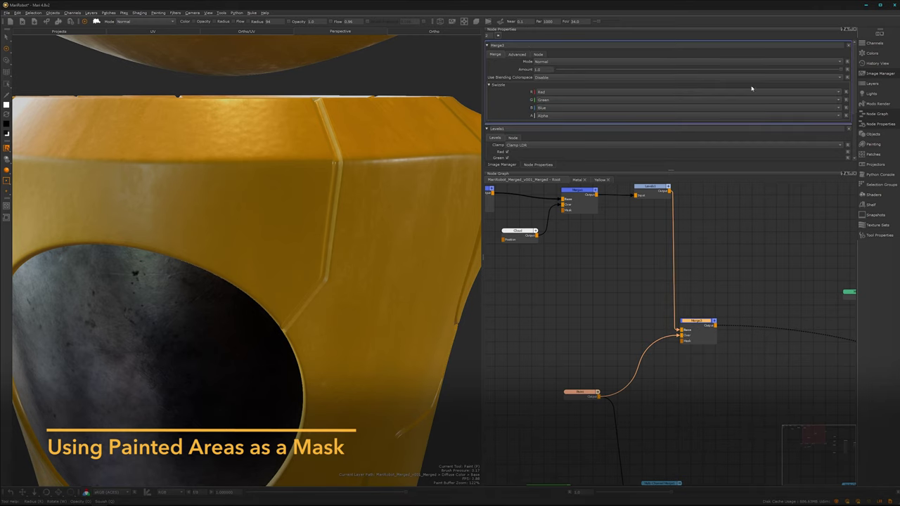
{"action": "left_click", "coordinate": [777, 62]}
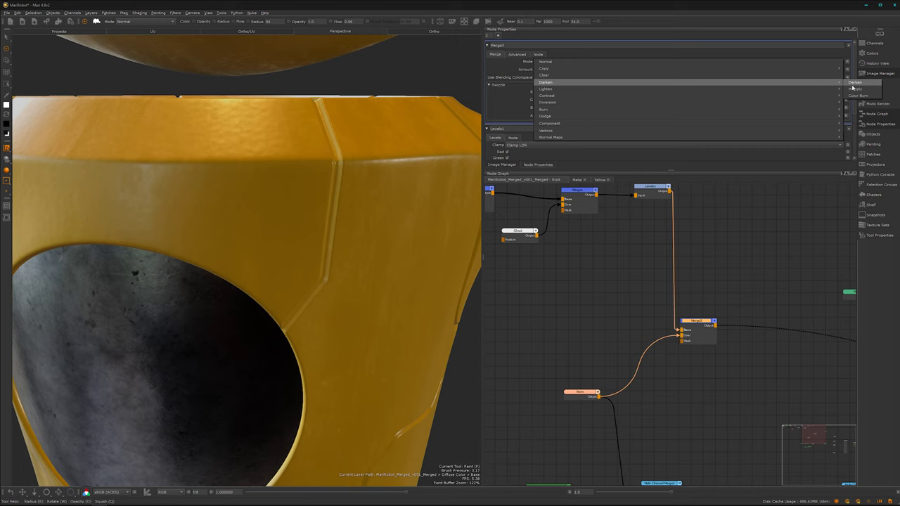
{"action": "left_click", "coordinate": [837, 82]}
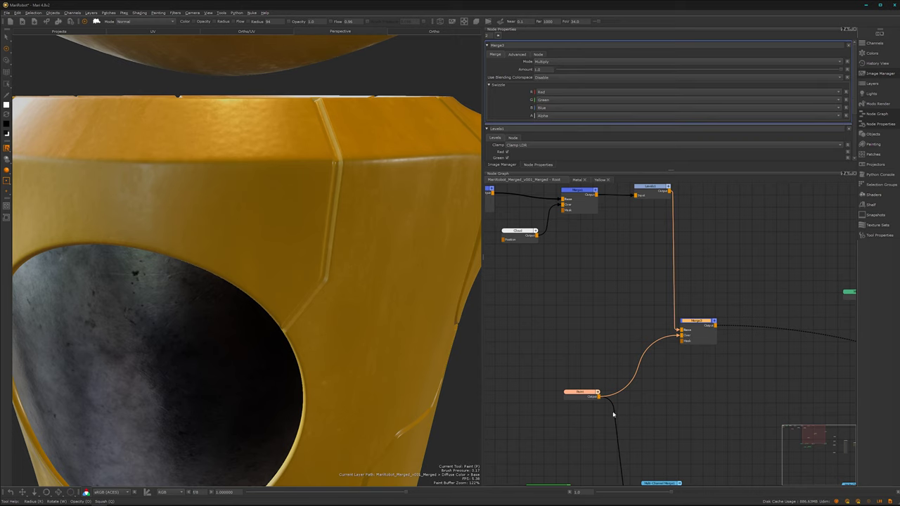
- Feed the Multiply Merge's output into the Mask input of the Multi-Channel Merge
{"action": "middle_click_drag", "start_coordinate": [614, 412], "coordinate": [577, 350]}
{"action": "scroll", "coordinate": [577, 350], "scroll_direction": "up", "scroll_amount": 1}
{"action": "mouse_move", "coordinate": [576, 350]}
{"action": "left_mouse_down"}
{"action": "mouse_move", "coordinate": [699, 298]}
{"action": "mouse_move", "coordinate": [695, 246]}
{"action": "left_mouse_up"}
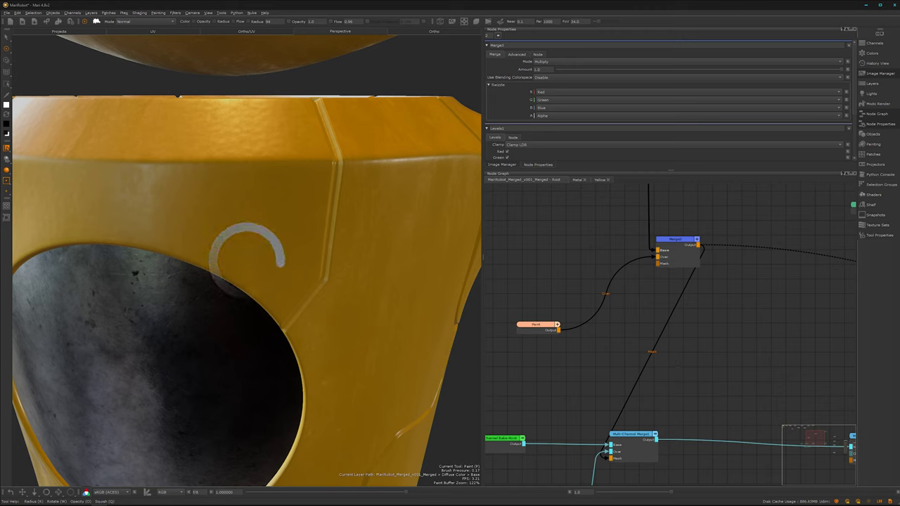
- Insert an Invert node between the Levels node and the Multiply Merge's Base input
{"action": "left_click_drag", "start_coordinate": [267, 321], "coordinate": [317, 324], "text": "alt"}
{"action": "middle_click_drag", "start_coordinate": [610, 273], "coordinate": [616, 367], "text": "alt"}
{"action": "right_click_drag", "start_coordinate": [616, 367], "coordinate": [539, 374], "text": "alt"}
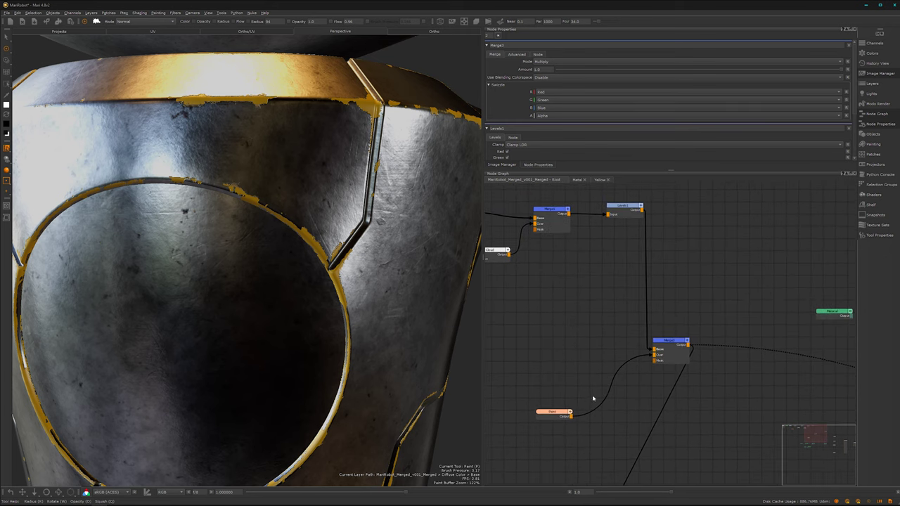
{"action": "mouse_move", "coordinate": [559, 418]}
{"action": "left_mouse_down"}
{"action": "mouse_move", "coordinate": [552, 430]}
{"action": "mouse_move", "coordinate": [539, 425]}
{"action": "left_mouse_up"}
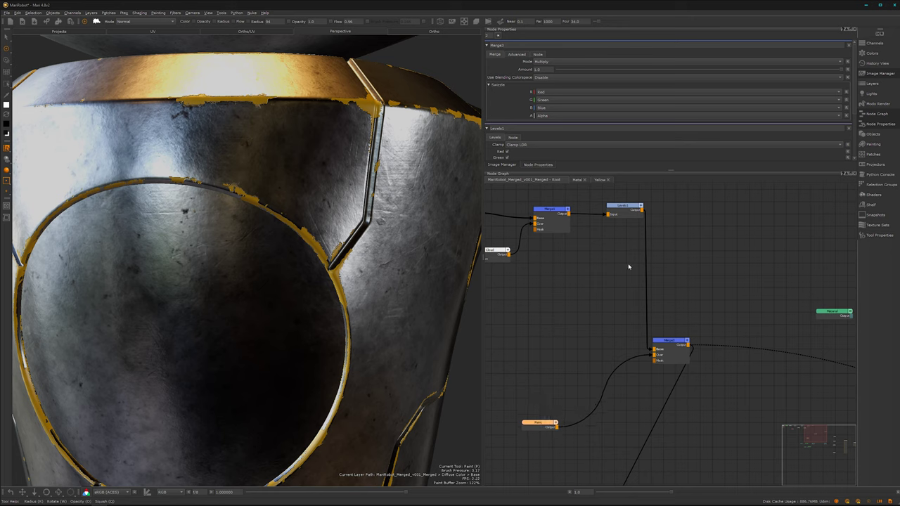
{"action": "key", "text": "Tab"}
{"action": "type", "text": "inv"}
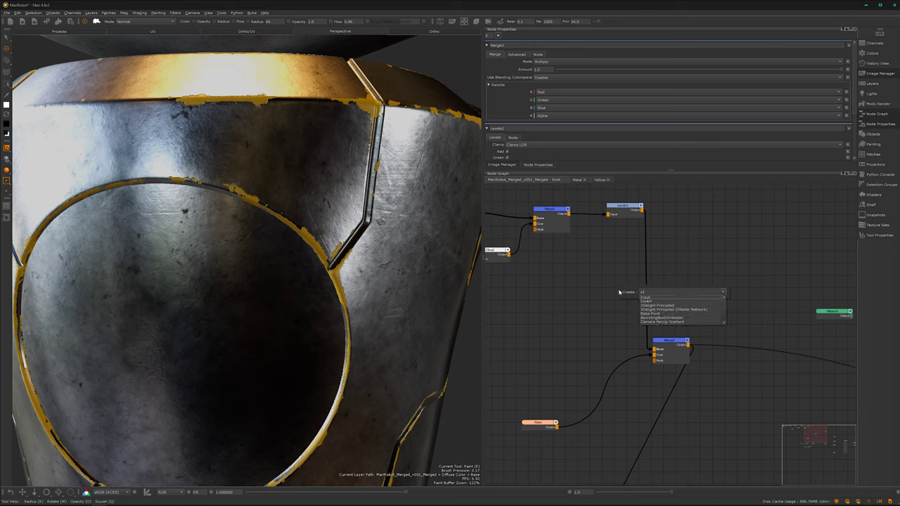
{"action": "left_click", "coordinate": [667, 297]}
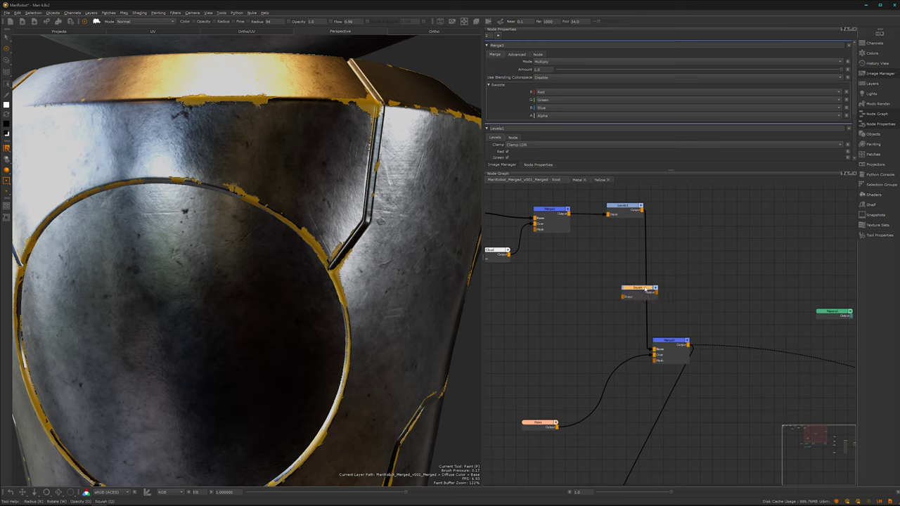
{"action": "left_click_drag", "start_coordinate": [644, 291], "coordinate": [646, 285]}
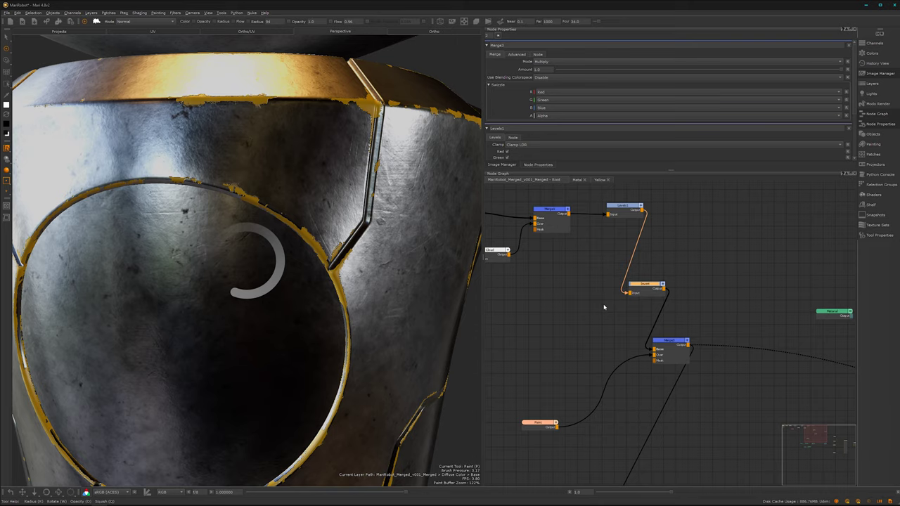
- Select the edge damage Paint node that feeds the Merge after the first Levels node and shift it clear of the Merge
{"action": "left_click_drag", "start_coordinate": [281, 304], "coordinate": [321, 305], "text": "alt"}
{"action": "right_click_drag", "start_coordinate": [360, 324], "coordinate": [291, 351], "text": "alt"}
{"action": "left_click_drag", "start_coordinate": [291, 352], "coordinate": [317, 327], "text": "alt"}
{"action": "right_click_drag", "start_coordinate": [318, 326], "coordinate": [383, 313], "text": "alt"}
{"action": "middle_click_drag", "start_coordinate": [323, 305], "coordinate": [290, 369], "text": "alt"}
{"action": "right_click_drag", "start_coordinate": [548, 332], "coordinate": [515, 327], "text": "alt"}
{"action": "middle_click_drag", "start_coordinate": [516, 327], "coordinate": [673, 394]}
{"action": "right_click_drag", "start_coordinate": [587, 391], "coordinate": [693, 377], "text": "alt"}
{"action": "middle_click_drag", "start_coordinate": [623, 386], "coordinate": [667, 408]}
{"action": "left_click", "coordinate": [639, 374]}
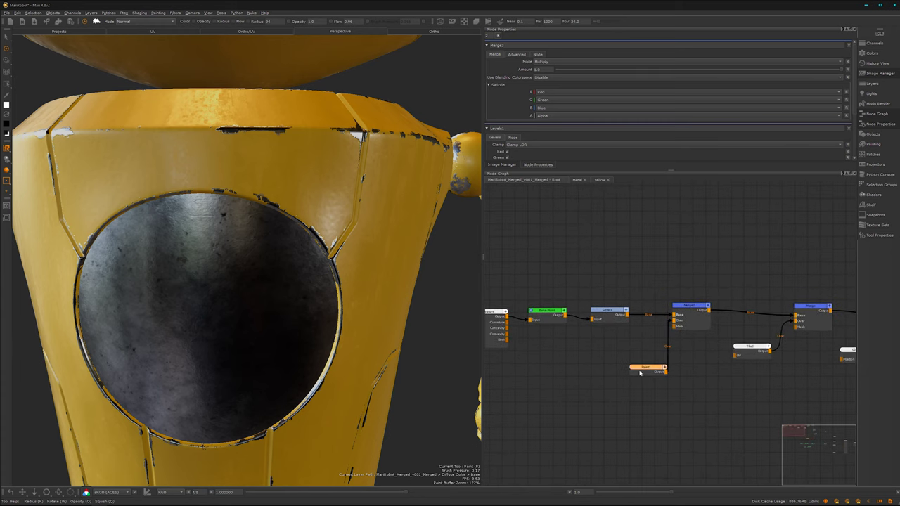
{"action": "left_click_drag", "start_coordinate": [647, 374], "coordinate": [631, 377]}
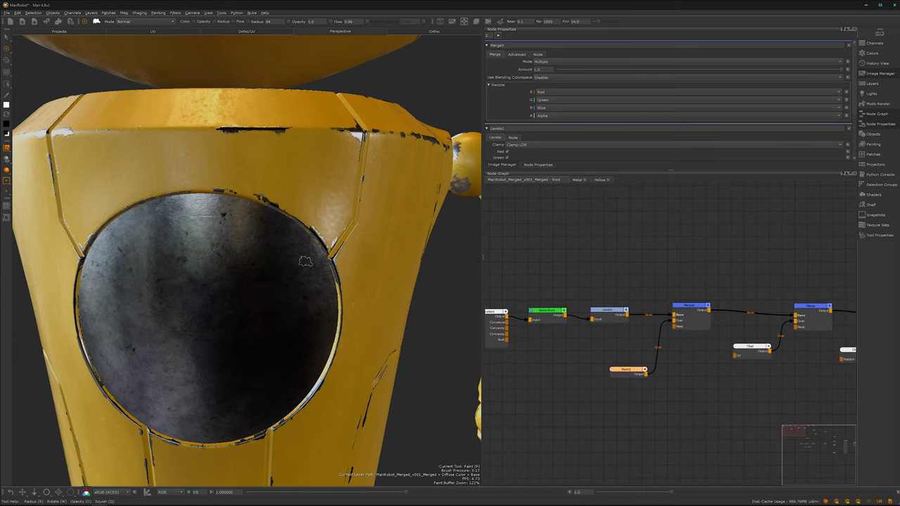
- Enlarge the canvas and paint white edge damage along the seam just above the ridge junction
{"action": "left_click_drag", "start_coordinate": [306, 261], "coordinate": [289, 274], "text": "alt"}
{"action": "right_click_drag", "start_coordinate": [289, 274], "coordinate": [333, 230], "text": "alt"}
{"action": "left_click_drag", "start_coordinate": [333, 230], "coordinate": [325, 274], "text": "alt"}
{"action": "right_click_drag", "start_coordinate": [326, 273], "coordinate": [336, 290], "text": "alt"}
{"action": "key", "text": "space"}
{"action": "middle_click_drag", "start_coordinate": [545, 303], "coordinate": [467, 311], "text": "alt"}
{"action": "mouse_move", "coordinate": [414, 252]}
{"action": "left_mouse_down"}
{"action": "mouse_move", "coordinate": [396, 247]}
{"action": "mouse_move", "coordinate": [404, 260]}
{"action": "mouse_move", "coordinate": [397, 232]}
{"action": "left_mouse_up"}
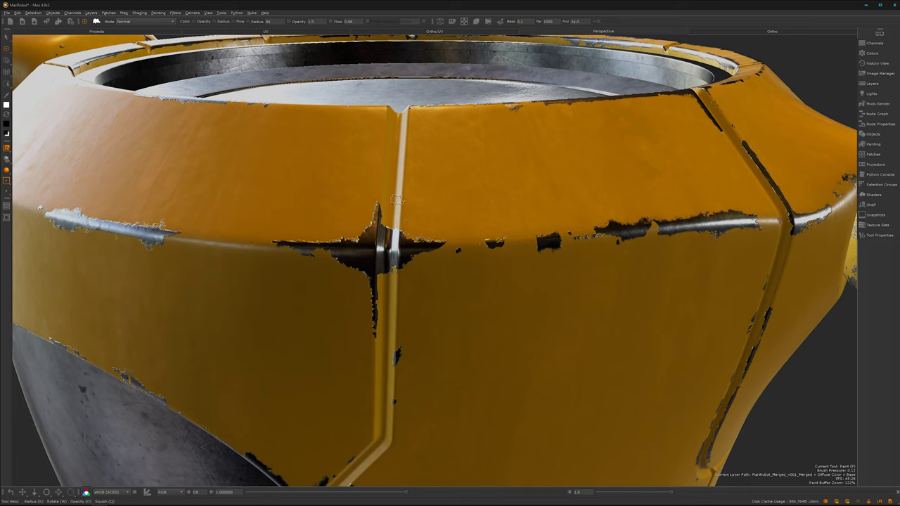
{"action": "mouse_move", "coordinate": [375, 204]}
{"action": "left_mouse_down"}
{"action": "mouse_move", "coordinate": [382, 182]}
{"action": "mouse_move", "coordinate": [373, 228]}
{"action": "left_mouse_up"}
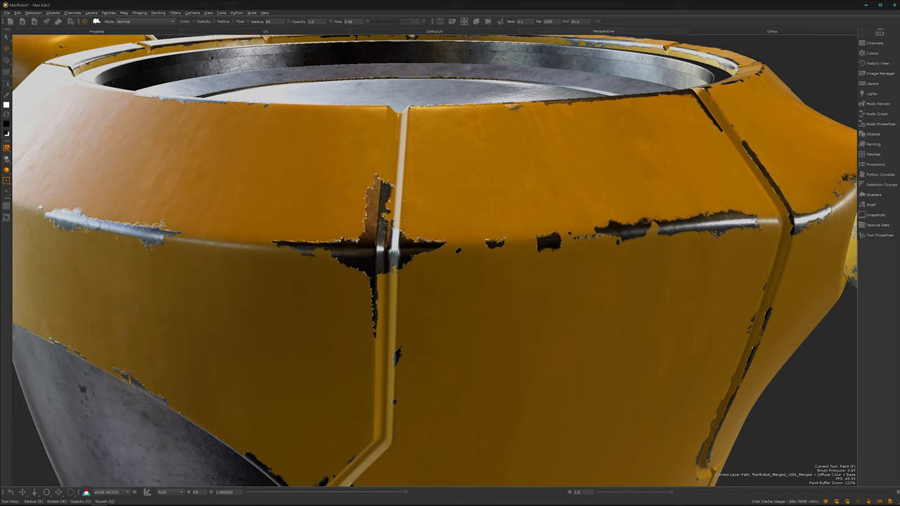
- Swap to black and trim the upper end of the painted damage along the seam
{"action": "key", "text": "x"}
{"action": "left_click_drag", "start_coordinate": [392, 179], "coordinate": [383, 185]}
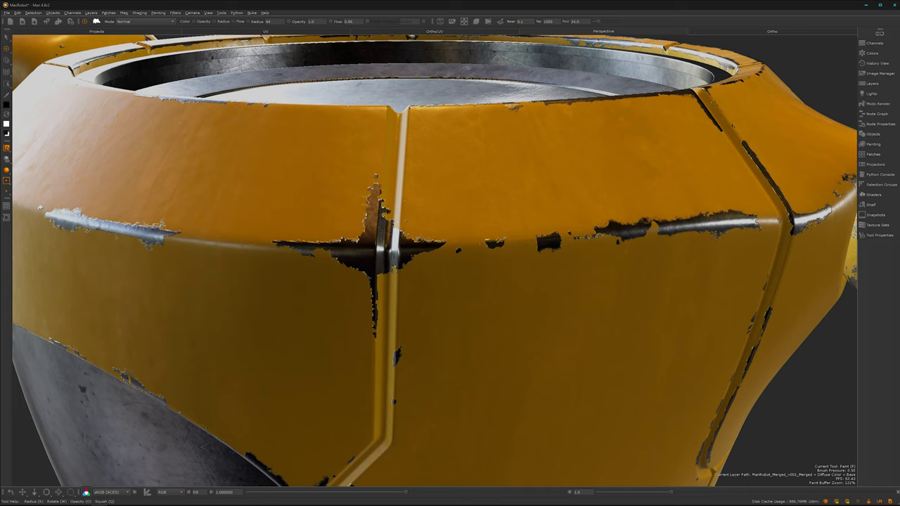
{"action": "mouse_move", "coordinate": [423, 285]}
{"action": "middle_mouse_down", "text": "alt"}
{"action": "mouse_move", "coordinate": [410, 281]}
{"action": "mouse_move", "coordinate": [412, 303]}
{"action": "mouse_move", "coordinate": [432, 303]}
{"action": "mouse_move", "coordinate": [429, 289]}
{"action": "mouse_move", "coordinate": [432, 303]}
{"action": "mouse_move", "coordinate": [409, 301]}
{"action": "mouse_move", "coordinate": [412, 289]}
{"action": "middle_mouse_up", "text": "alt"}
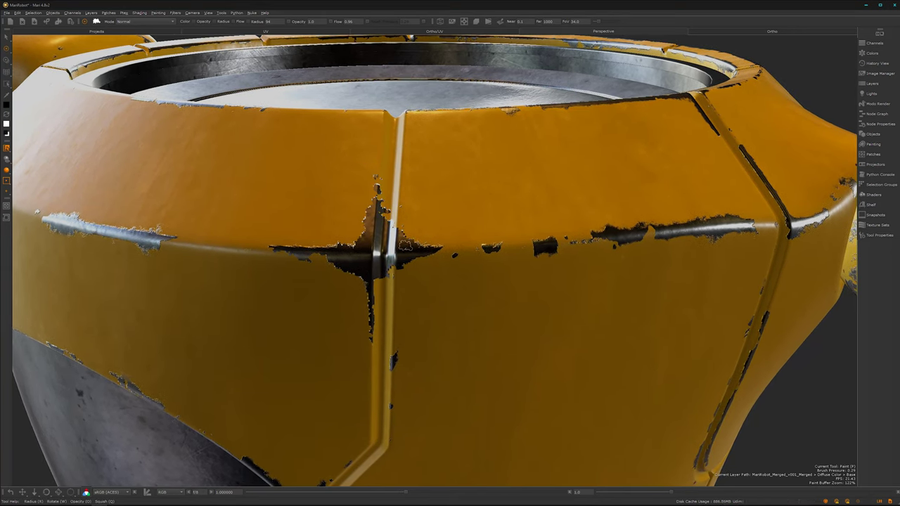
{"action": "right_click_drag", "start_coordinate": [469, 288], "coordinate": [434, 298], "text": "alt"}
{"action": "left_click_drag", "start_coordinate": [434, 298], "coordinate": [531, 298], "text": "alt"}
{"action": "left_click_drag", "start_coordinate": [412, 310], "coordinate": [492, 320], "text": "alt"}
{"action": "right_click_drag", "start_coordinate": [438, 300], "coordinate": [475, 300], "text": "alt"}
{"action": "scroll", "coordinate": [475, 300], "scroll_direction": "up", "scroll_amount": 4}
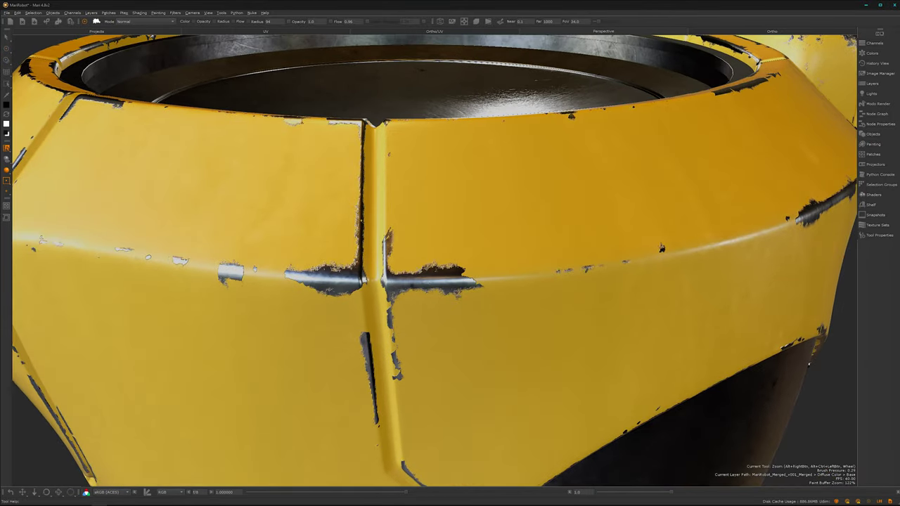
- Erase the middle stretch of damage along the upper seam between the rim and the ridge junction
{"action": "middle_click_drag", "start_coordinate": [415, 287], "coordinate": [415, 373], "text": "alt"}
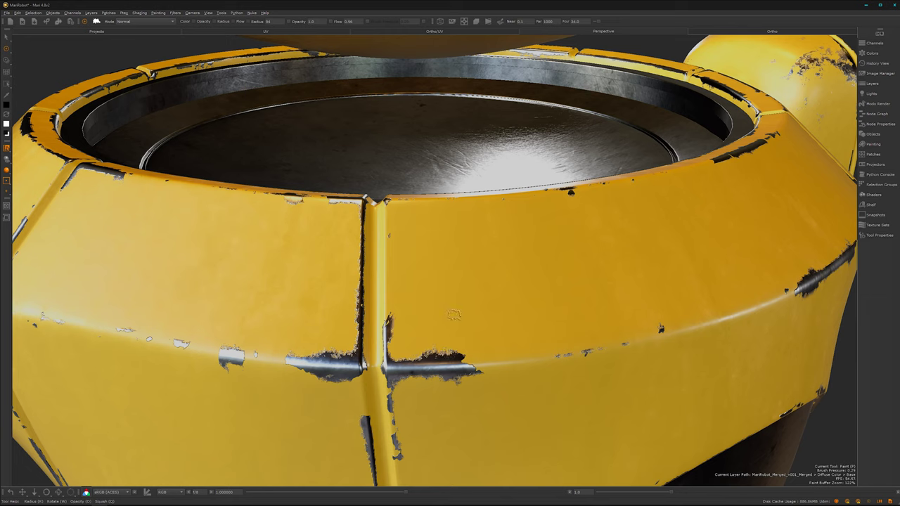
{"action": "mouse_move", "coordinate": [399, 355]}
{"action": "middle_mouse_down", "text": "alt"}
{"action": "mouse_move", "coordinate": [415, 351]}
{"action": "mouse_move", "coordinate": [402, 277]}
{"action": "mouse_move", "coordinate": [419, 305]}
{"action": "middle_mouse_up", "text": "alt"}
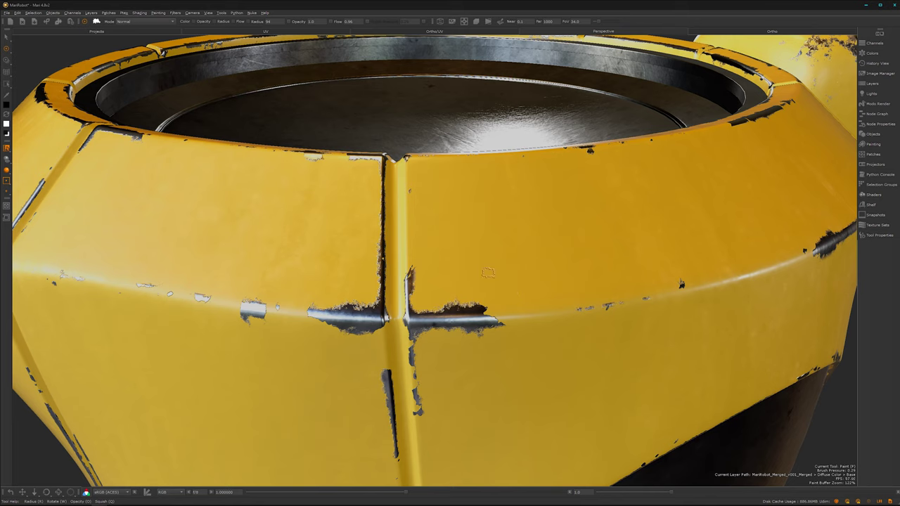
{"action": "mouse_move", "coordinate": [353, 241]}
{"action": "left_mouse_down"}
{"action": "mouse_move", "coordinate": [380, 261]}
{"action": "mouse_move", "coordinate": [369, 225]}
{"action": "left_mouse_up"}
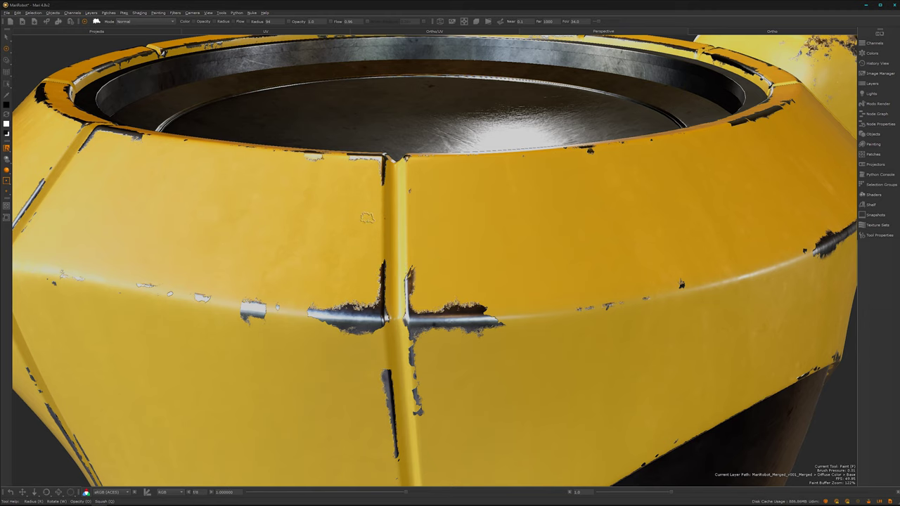
- Swap to white and paint damage on the outer side of the seam's lower end, beside the round chest plate
{"action": "right_click_drag", "start_coordinate": [464, 243], "coordinate": [382, 373], "text": "alt"}
{"action": "middle_click_drag", "start_coordinate": [381, 373], "coordinate": [392, 280], "text": "alt"}
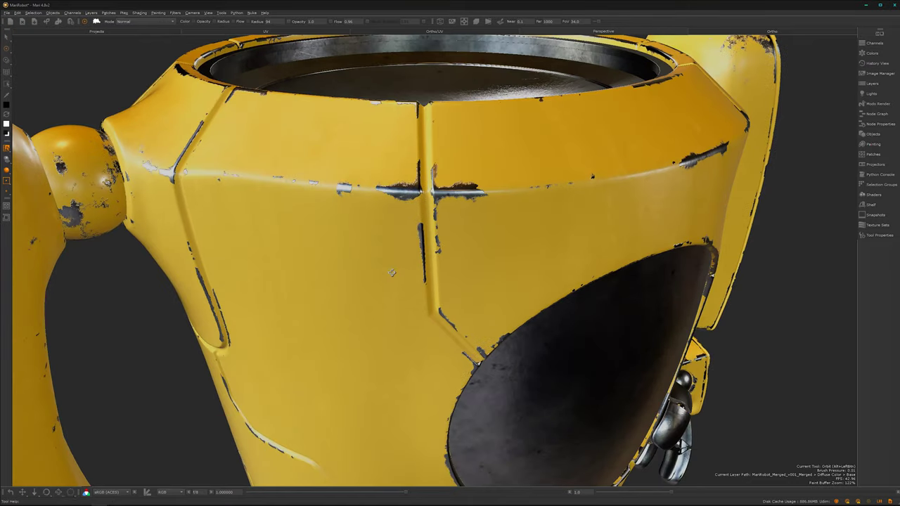
{"action": "left_click_drag", "start_coordinate": [391, 279], "coordinate": [373, 239], "text": "alt"}
{"action": "right_click_drag", "start_coordinate": [369, 281], "coordinate": [425, 281], "text": "alt"}
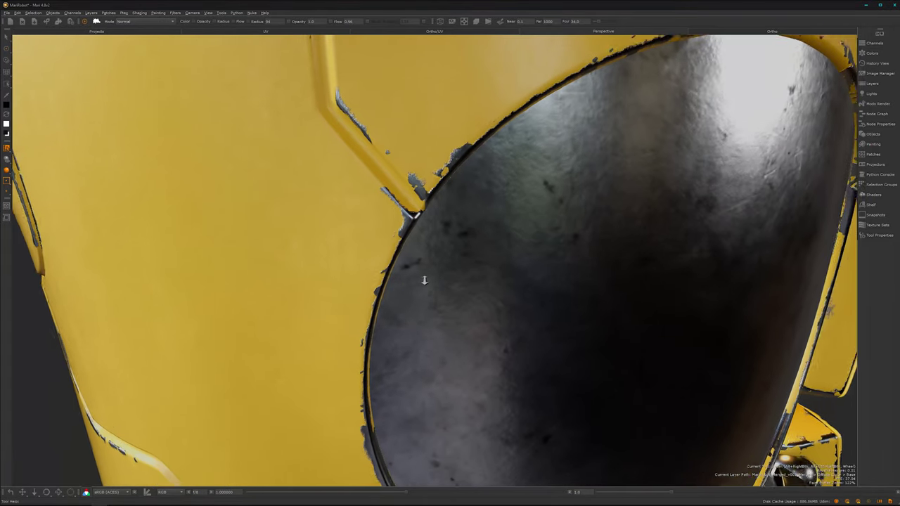
{"action": "left_click_drag", "start_coordinate": [422, 268], "coordinate": [395, 272], "text": "alt"}
{"action": "key", "text": "x"}
{"action": "mouse_move", "coordinate": [379, 243]}
{"action": "left_mouse_down"}
{"action": "mouse_move", "coordinate": [385, 256]}
{"action": "mouse_move", "coordinate": [361, 318]}
{"action": "left_mouse_up"}
{"action": "left_click_drag", "start_coordinate": [378, 273], "coordinate": [372, 255]}
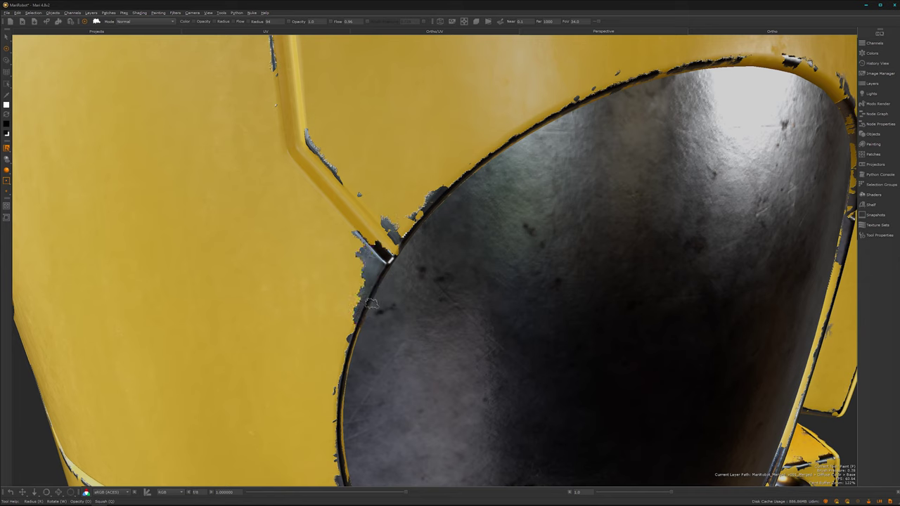
- Extend the white damage across the seam's end at the chest plate, and switch back to black
{"action": "left_click_drag", "start_coordinate": [383, 336], "coordinate": [389, 338], "text": "alt"}
{"action": "middle_click_drag", "start_coordinate": [389, 339], "coordinate": [387, 332], "text": "alt"}
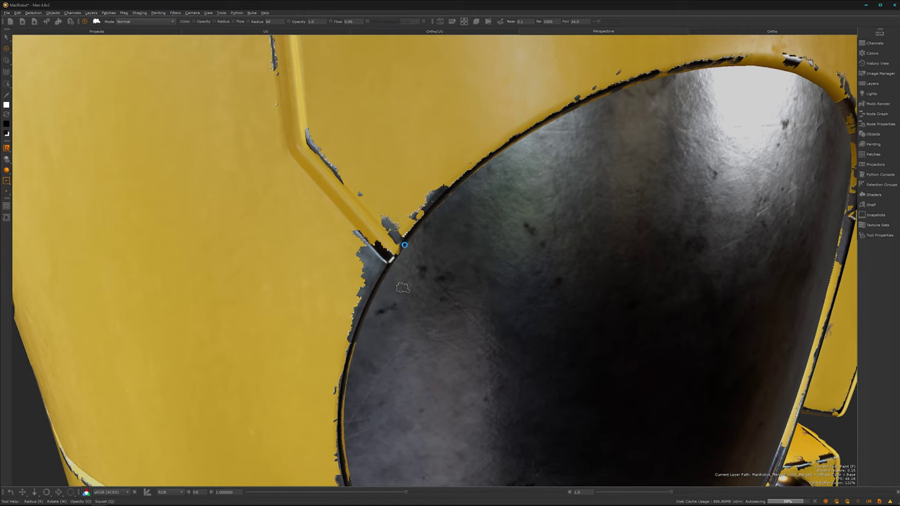
{"action": "middle_click_drag", "start_coordinate": [403, 288], "coordinate": [393, 337], "text": "alt"}
{"action": "mouse_move", "coordinate": [393, 289]}
{"action": "left_mouse_down"}
{"action": "mouse_move", "coordinate": [383, 298]}
{"action": "mouse_move", "coordinate": [417, 275]}
{"action": "mouse_move", "coordinate": [377, 287]}
{"action": "mouse_move", "coordinate": [360, 264]}
{"action": "mouse_move", "coordinate": [375, 253]}
{"action": "mouse_move", "coordinate": [367, 273]}
{"action": "left_mouse_up"}
{"action": "key", "text": "x"}
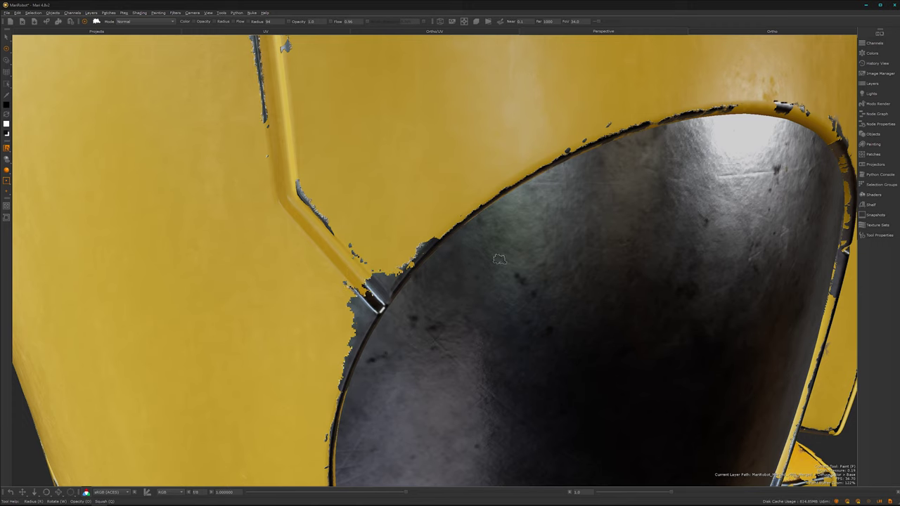
- Paint out the edge damage at the upper end of the second seam beneath the round chest plate
{"action": "scroll", "coordinate": [499, 291], "scroll_direction": "down", "scroll_amount": 5}
{"action": "middle_click_drag", "start_coordinate": [477, 273], "coordinate": [450, 248], "text": "alt"}
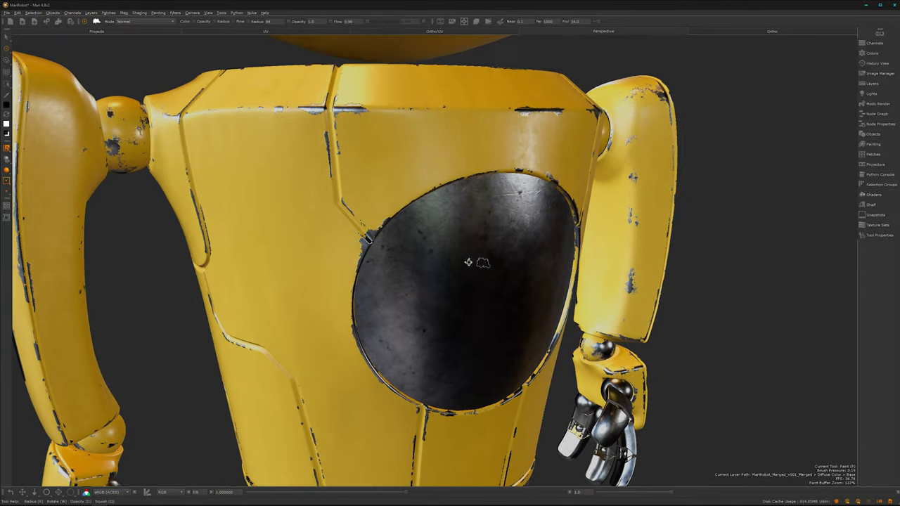
{"action": "left_click_drag", "start_coordinate": [470, 263], "coordinate": [404, 260], "text": "alt"}
{"action": "middle_click_drag", "start_coordinate": [460, 231], "coordinate": [414, 292], "text": "alt"}
{"action": "left_click_drag", "start_coordinate": [508, 255], "coordinate": [423, 275], "text": "alt"}
{"action": "middle_click_drag", "start_coordinate": [416, 304], "coordinate": [447, 155], "text": "alt"}
{"action": "left_click_drag", "start_coordinate": [413, 319], "coordinate": [450, 300], "text": "alt"}
{"action": "right_click_drag", "start_coordinate": [450, 300], "coordinate": [563, 283], "text": "alt"}
{"action": "middle_click_drag", "start_coordinate": [492, 264], "coordinate": [580, 297], "text": "alt"}
{"action": "left_click_drag", "start_coordinate": [460, 251], "coordinate": [460, 244]}
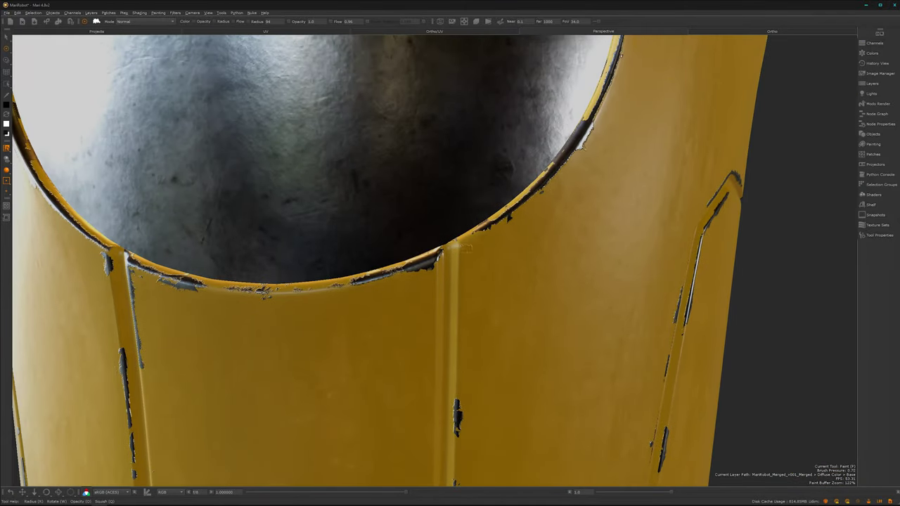
- Paint white damage where the first seam below the chest plate meets the waist ring, and break it up with black
{"action": "middle_click_drag", "start_coordinate": [430, 364], "coordinate": [561, 193], "text": "alt"}
{"action": "middle_click_drag", "start_coordinate": [463, 341], "coordinate": [539, 350], "text": "alt"}
{"action": "left_click_drag", "start_coordinate": [374, 327], "coordinate": [455, 345], "text": "alt"}
{"action": "right_click_drag", "start_coordinate": [439, 306], "coordinate": [455, 282], "text": "alt"}
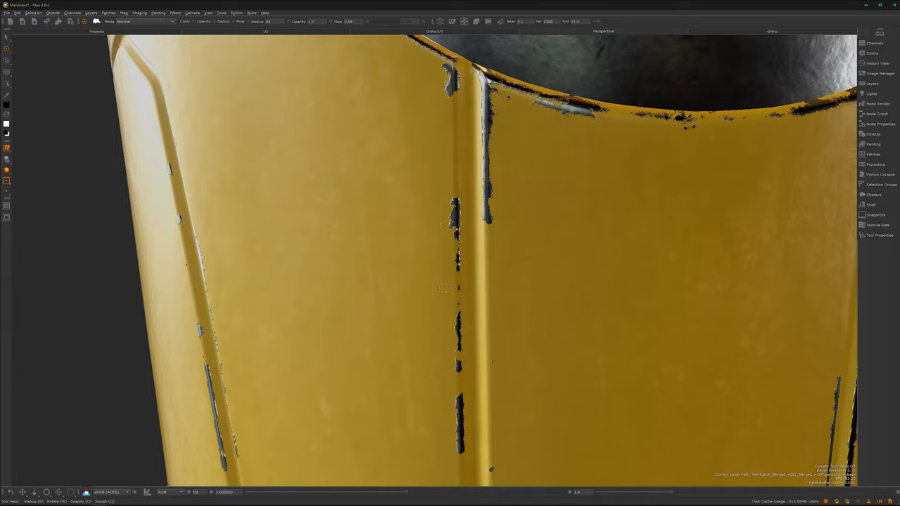
{"action": "right_click_drag", "start_coordinate": [498, 315], "coordinate": [738, 359], "text": "alt"}
{"action": "middle_click_drag", "start_coordinate": [753, 372], "coordinate": [723, 285], "text": "alt"}
{"action": "middle_click_drag", "start_coordinate": [385, 214], "coordinate": [380, 204], "text": "alt"}
{"action": "right_click_drag", "start_coordinate": [379, 204], "coordinate": [425, 203], "text": "alt"}
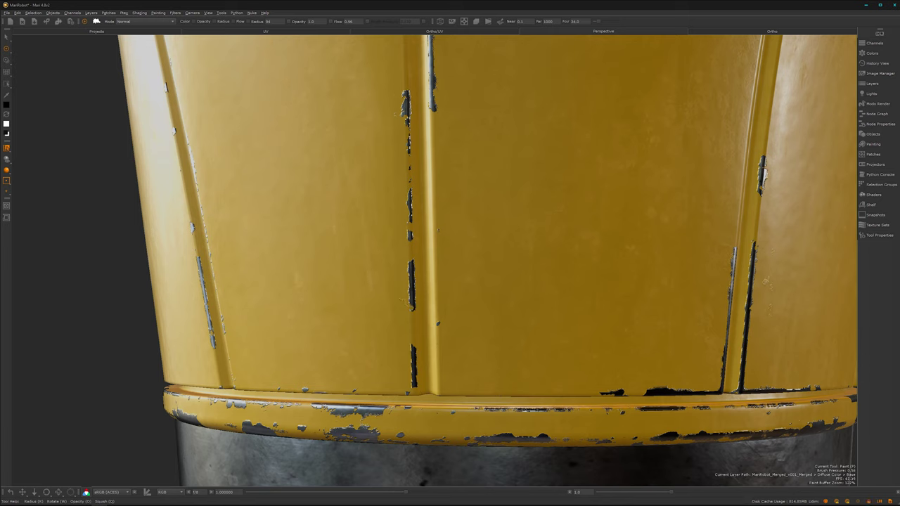
{"action": "key", "text": "x"}
{"action": "mouse_move", "coordinate": [407, 365]}
{"action": "left_mouse_down"}
{"action": "mouse_move", "coordinate": [412, 390]}
{"action": "mouse_move", "coordinate": [413, 355]}
{"action": "mouse_move", "coordinate": [400, 390]}
{"action": "mouse_move", "coordinate": [432, 387]}
{"action": "mouse_move", "coordinate": [432, 376]}
{"action": "mouse_move", "coordinate": [397, 376]}
{"action": "mouse_move", "coordinate": [413, 353]}
{"action": "left_mouse_up"}
{"action": "key", "text": "x"}
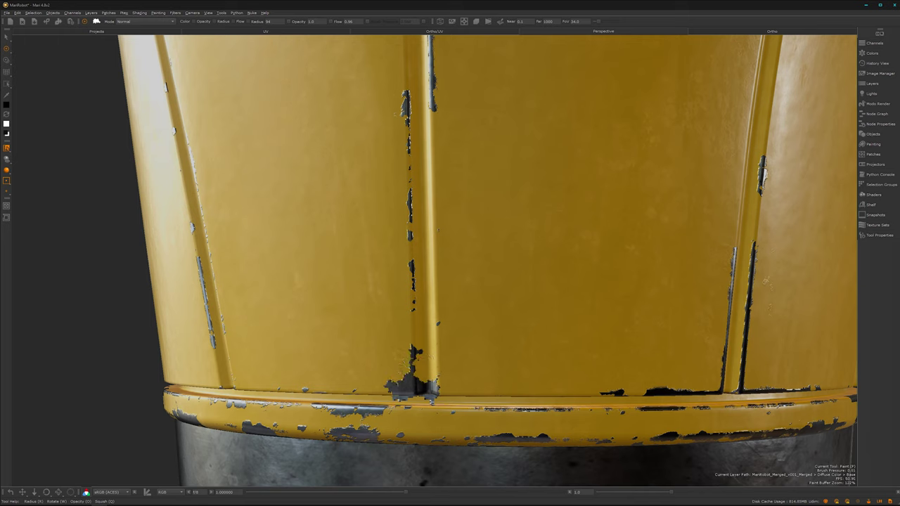
{"action": "mouse_move", "coordinate": [400, 397]}
{"action": "left_mouse_down"}
{"action": "mouse_move", "coordinate": [418, 396]}
{"action": "mouse_move", "coordinate": [407, 390]}
{"action": "left_mouse_up"}
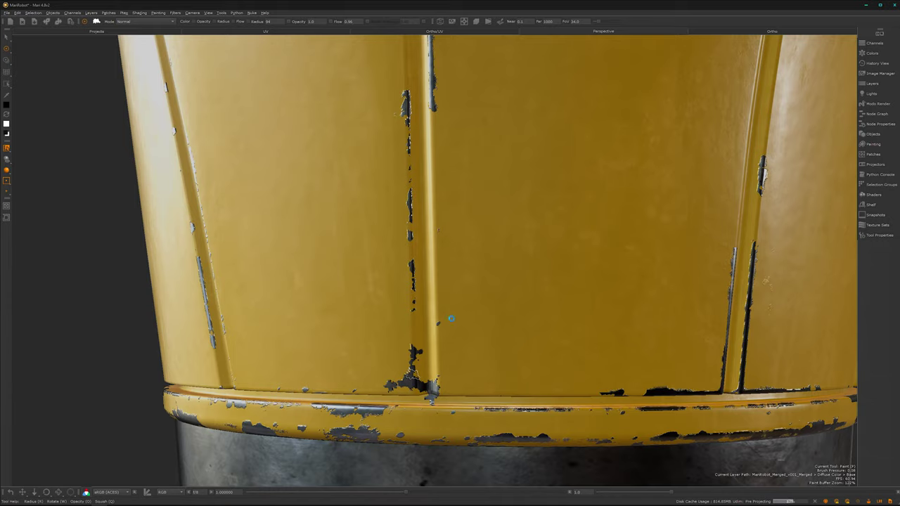
- Paint white damage at the foot of the second seam below the chest plate, and trim the damage along the ring with black
{"action": "mouse_move", "coordinate": [494, 311]}
{"action": "right_mouse_down", "text": "alt"}
{"action": "mouse_move", "coordinate": [436, 320]}
{"action": "mouse_move", "coordinate": [435, 301]}
{"action": "right_mouse_up", "text": "alt"}
{"action": "middle_click_drag", "start_coordinate": [577, 327], "coordinate": [457, 314], "text": "alt"}
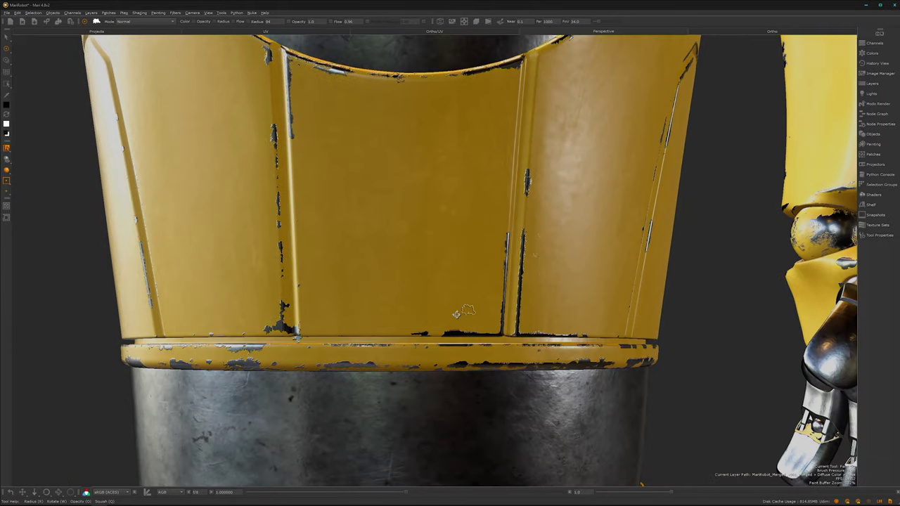
{"action": "left_click_drag", "start_coordinate": [462, 312], "coordinate": [411, 313], "text": "alt"}
{"action": "right_click_drag", "start_coordinate": [422, 313], "coordinate": [485, 309], "text": "alt"}
{"action": "middle_click_drag", "start_coordinate": [448, 354], "coordinate": [450, 290], "text": "alt"}
{"action": "mouse_move", "coordinate": [422, 298]}
{"action": "right_mouse_down", "text": "alt"}
{"action": "mouse_move", "coordinate": [446, 295]}
{"action": "mouse_move", "coordinate": [469, 260]}
{"action": "right_mouse_up", "text": "alt"}
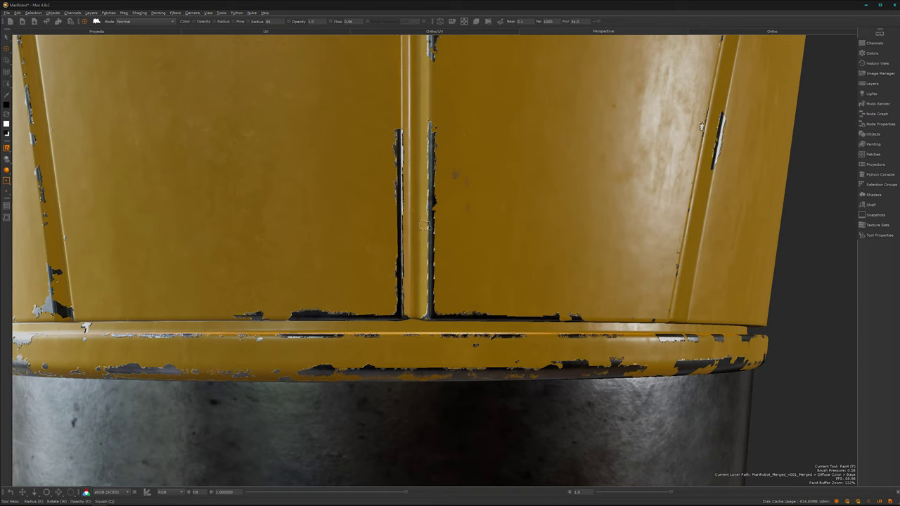
{"action": "key", "text": "x"}
{"action": "mouse_move", "coordinate": [444, 329]}
{"action": "left_mouse_down"}
{"action": "mouse_move", "coordinate": [439, 301]}
{"action": "mouse_move", "coordinate": [404, 320]}
{"action": "mouse_move", "coordinate": [380, 311]}
{"action": "mouse_move", "coordinate": [409, 271]}
{"action": "mouse_move", "coordinate": [399, 212]}
{"action": "mouse_move", "coordinate": [419, 191]}
{"action": "mouse_move", "coordinate": [411, 245]}
{"action": "mouse_move", "coordinate": [384, 244]}
{"action": "mouse_move", "coordinate": [397, 197]}
{"action": "left_mouse_up"}
{"action": "key", "text": "x"}
{"action": "left_click_drag", "start_coordinate": [345, 304], "coordinate": [343, 314]}
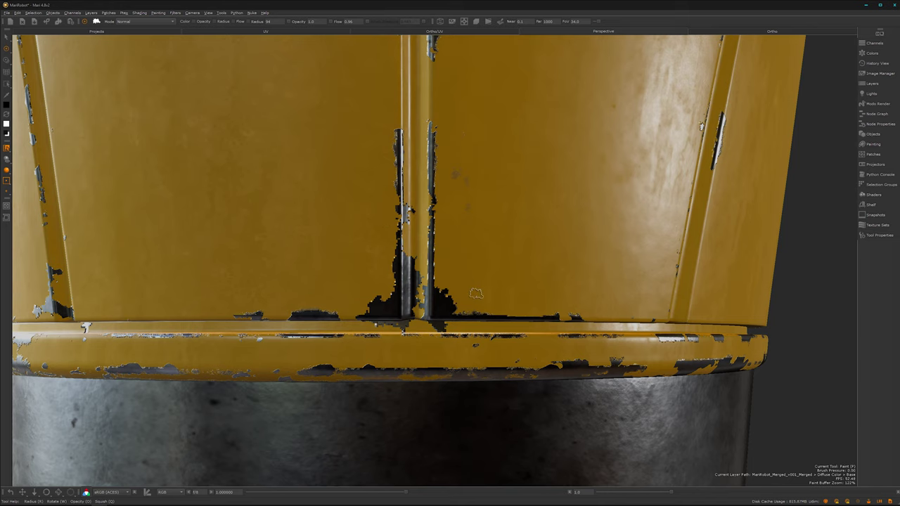
- Thin the upper ends of the damage on both sides of the second seam below the chest plate with black
{"action": "right_click_drag", "start_coordinate": [519, 288], "coordinate": [371, 313], "text": "alt"}
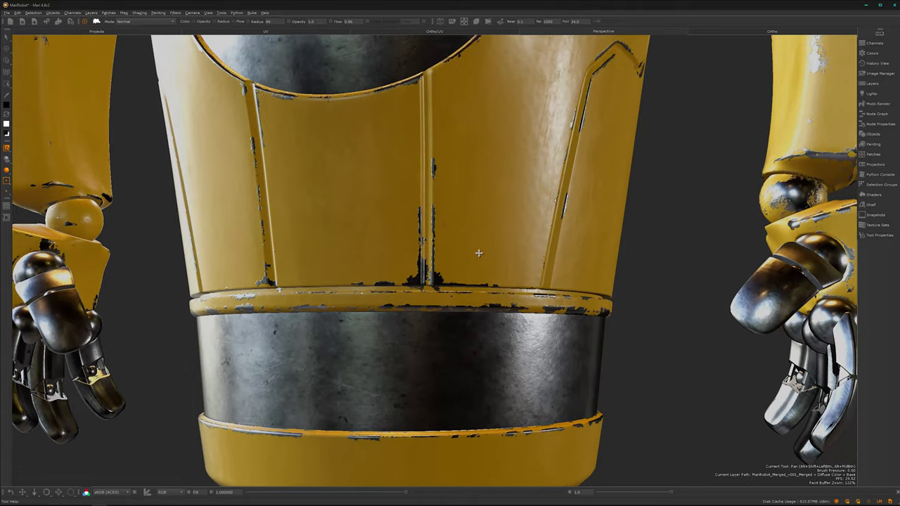
{"action": "middle_click_drag", "start_coordinate": [479, 253], "coordinate": [474, 314], "text": "alt"}
{"action": "right_click_drag", "start_coordinate": [470, 271], "coordinate": [551, 262], "text": "alt"}
{"action": "right_click_drag", "start_coordinate": [475, 303], "coordinate": [512, 298], "text": "alt"}
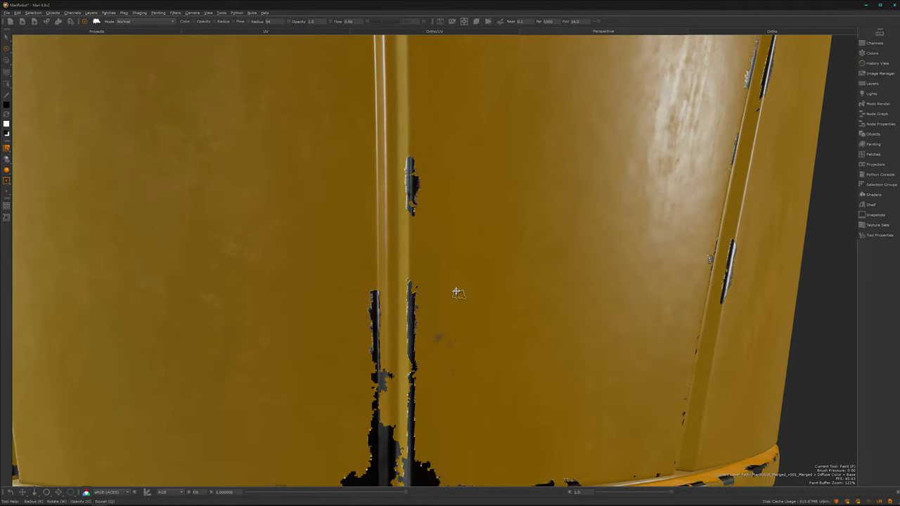
{"action": "middle_click_drag", "start_coordinate": [456, 293], "coordinate": [469, 254], "text": "alt"}
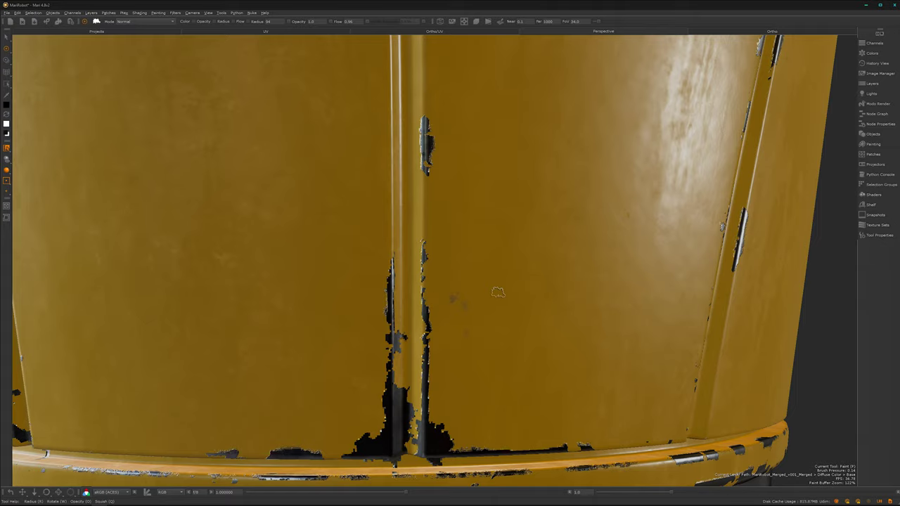
- Examine the hand-painted damage across the torso and the whole robot from the front
{"action": "scroll", "coordinate": [422, 296], "scroll_direction": "down", "scroll_amount": 5}
{"action": "middle_click_drag", "start_coordinate": [413, 231], "coordinate": [417, 174], "text": "alt"}
{"action": "mouse_move", "coordinate": [417, 174]}
{"action": "left_mouse_down", "text": "alt"}
{"action": "mouse_move", "coordinate": [443, 291]}
{"action": "mouse_move", "coordinate": [395, 317]}
{"action": "left_mouse_up", "text": "alt"}
{"action": "middle_click_drag", "start_coordinate": [396, 318], "coordinate": [397, 301], "text": "alt"}
{"action": "middle_click_drag", "start_coordinate": [453, 202], "coordinate": [424, 396], "text": "alt"}
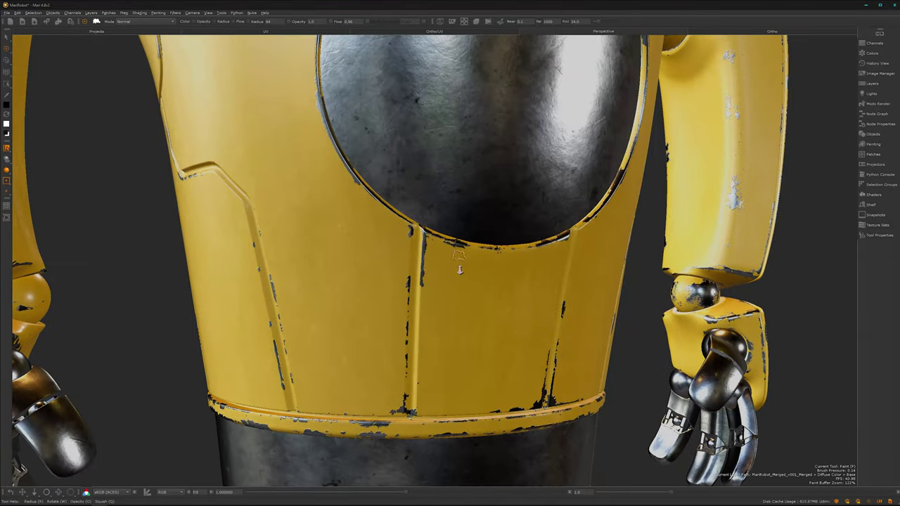
{"action": "right_click_drag", "start_coordinate": [461, 270], "coordinate": [437, 189], "text": "alt"}
{"action": "middle_click_drag", "start_coordinate": [446, 179], "coordinate": [427, 310], "text": "alt"}
{"action": "left_click_drag", "start_coordinate": [489, 200], "coordinate": [443, 218], "text": "alt"}
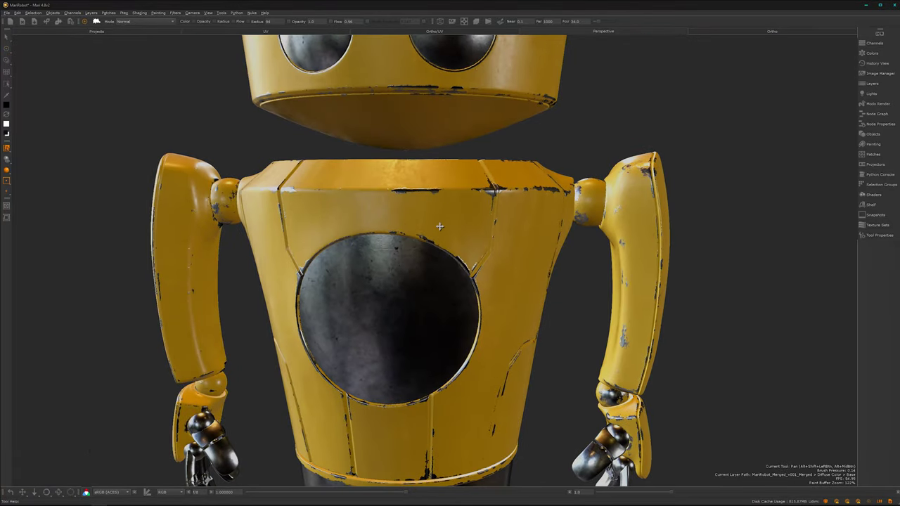
{"action": "middle_click_drag", "start_coordinate": [444, 217], "coordinate": [417, 268], "text": "alt"}
{"action": "mouse_move", "coordinate": [489, 295]}
{"action": "right_mouse_down", "text": "alt"}
{"action": "mouse_move", "coordinate": [467, 247]}
{"action": "mouse_move", "coordinate": [426, 278]}
{"action": "right_mouse_up", "text": "alt"}
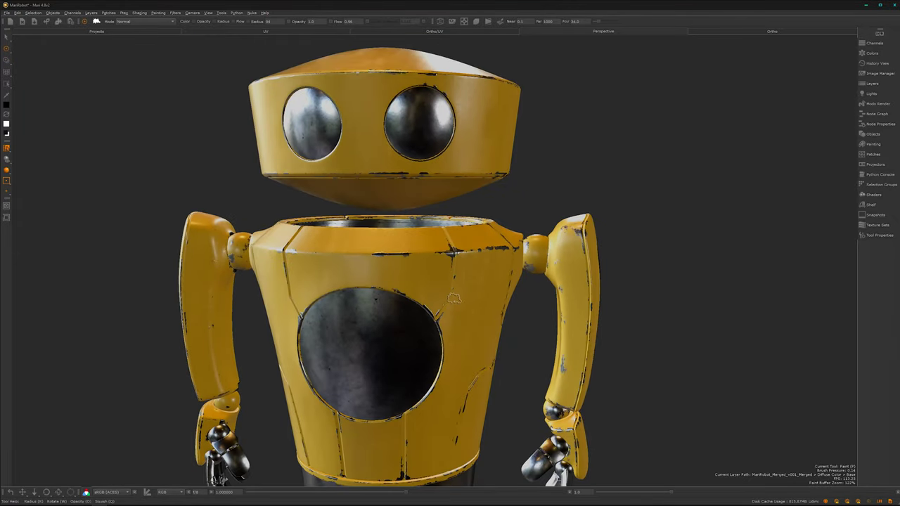
- Bring back the node graph beside the 3D view and frame the damaged ridge junction in close-up
{"action": "key", "text": "space"}
{"action": "right_click_drag", "start_coordinate": [674, 440], "coordinate": [611, 409], "text": "alt"}
{"action": "middle_click_drag", "start_coordinate": [610, 409], "coordinate": [525, 248], "text": "alt"}
{"action": "scroll", "coordinate": [717, 344], "scroll_direction": "up", "scroll_amount": 4}
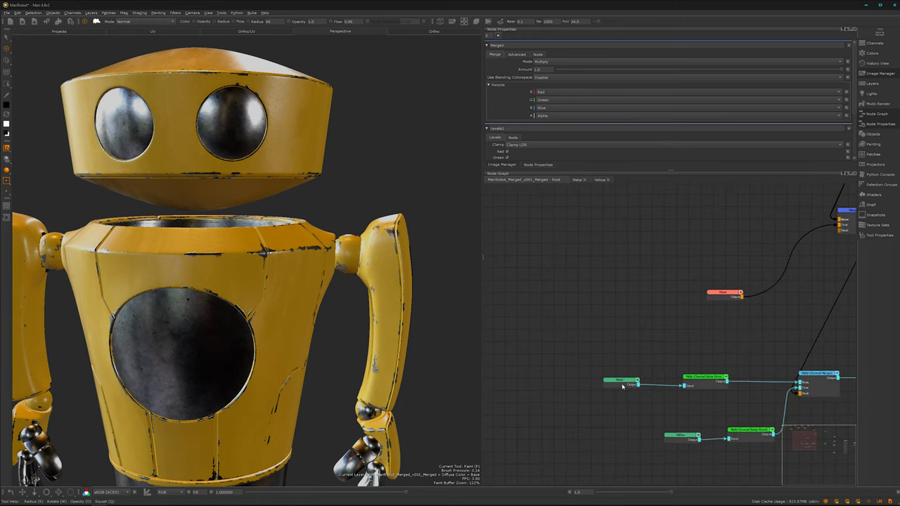
{"action": "scroll", "coordinate": [338, 357], "scroll_direction": "up", "scroll_amount": 5}
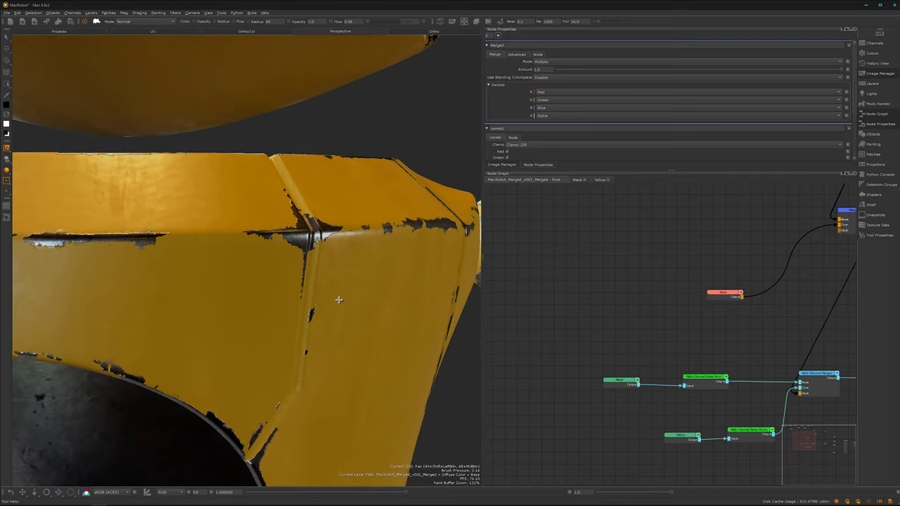
{"action": "scroll", "coordinate": [328, 327], "scroll_direction": "up", "scroll_amount": 6}
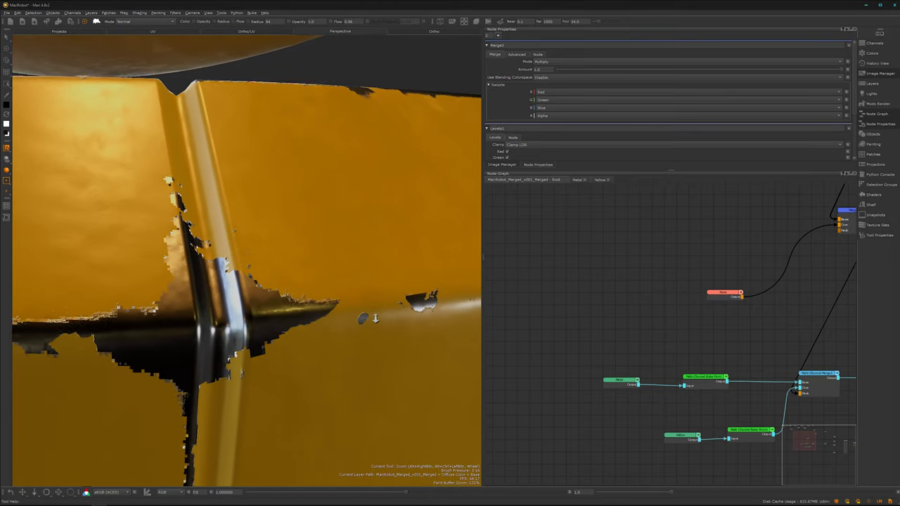
{"action": "scroll", "coordinate": [350, 326], "scroll_direction": "down", "scroll_amount": 1}
{"action": "right_click", "coordinate": [339, 328]}
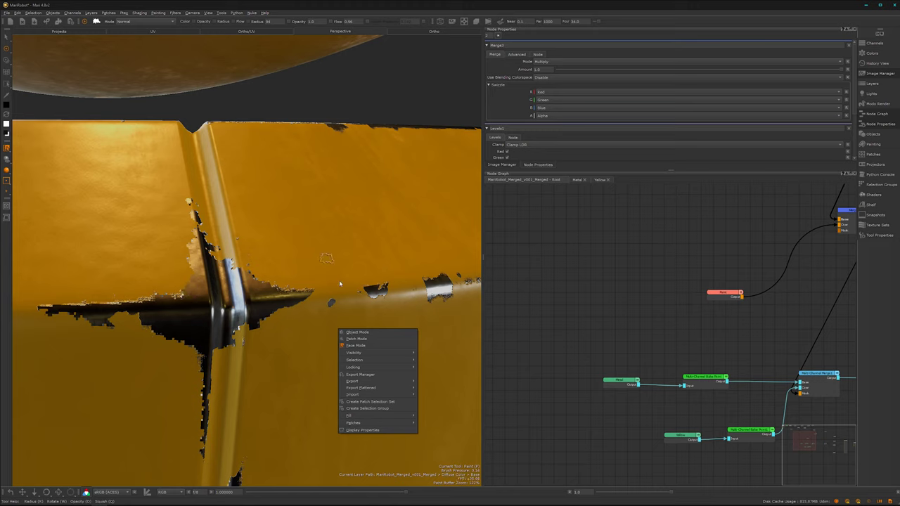
{"action": "left_click", "coordinate": [580, 315]}
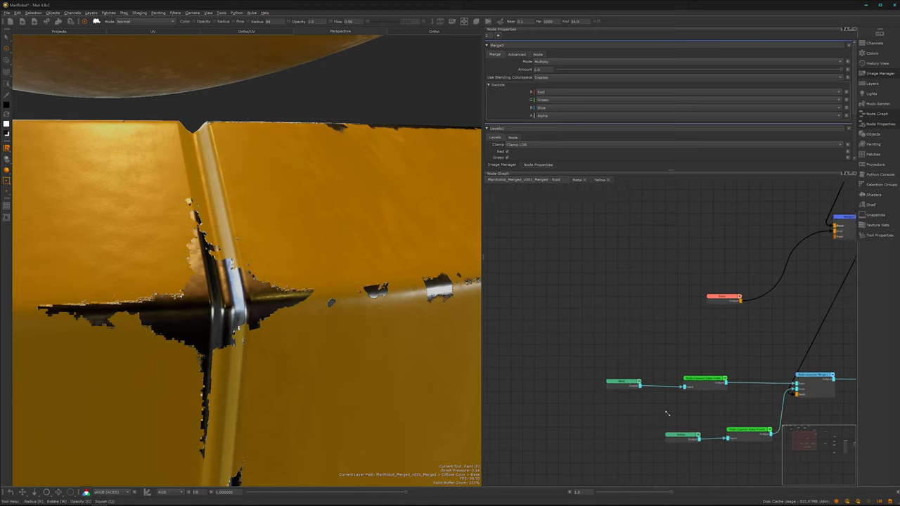
- Disable the Multi-Channel Bake Point node that follows the Metal group in the root graph
{"action": "middle_click_drag", "start_coordinate": [715, 417], "coordinate": [617, 409]}
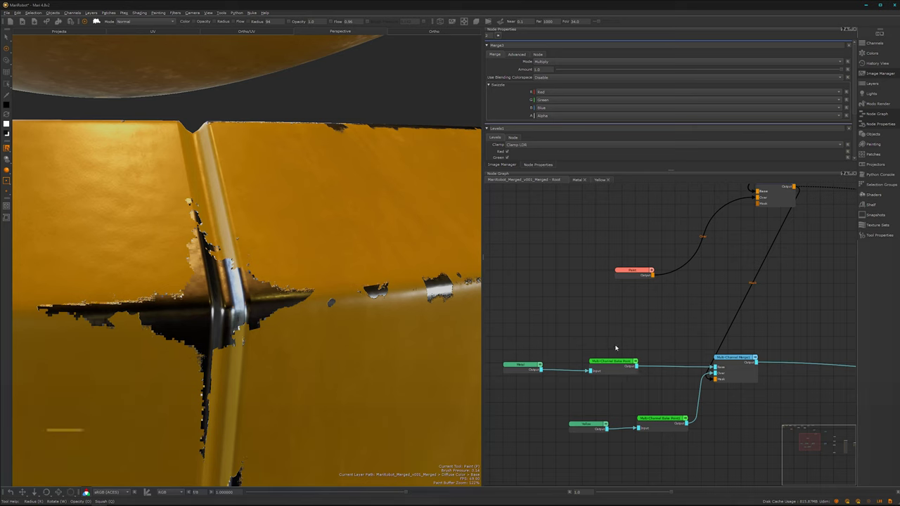
{"action": "left_click", "coordinate": [609, 362]}
{"action": "left_click_drag", "start_coordinate": [611, 365], "coordinate": [615, 361]}
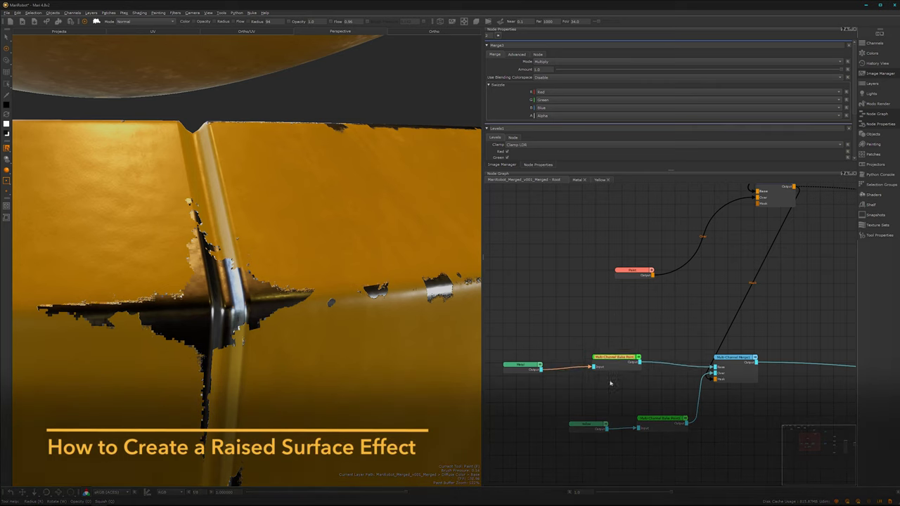
{"action": "key", "text": "ctrl+b"}
{"action": "left_click", "coordinate": [537, 404]}
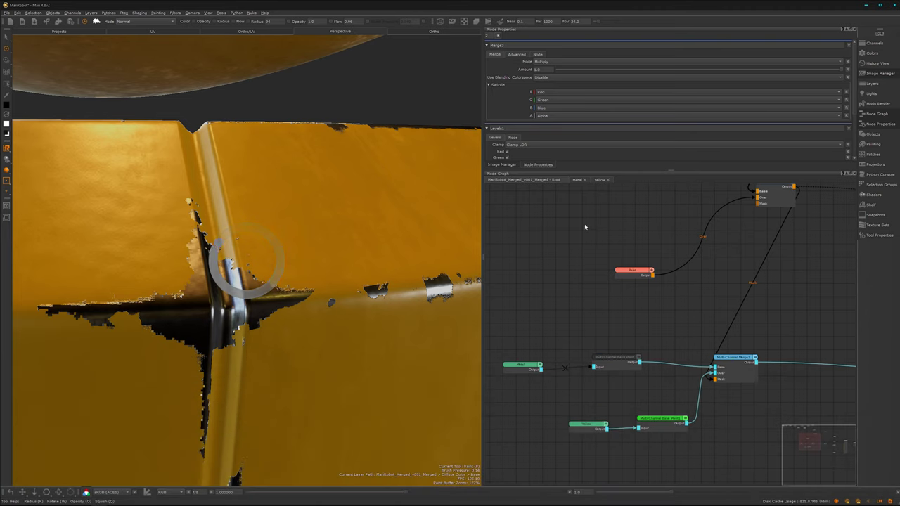
- Open the Metal group's network and insert a Levels node after the Merge that takes the Invert node as its Over input
{"action": "left_click", "coordinate": [577, 180]}
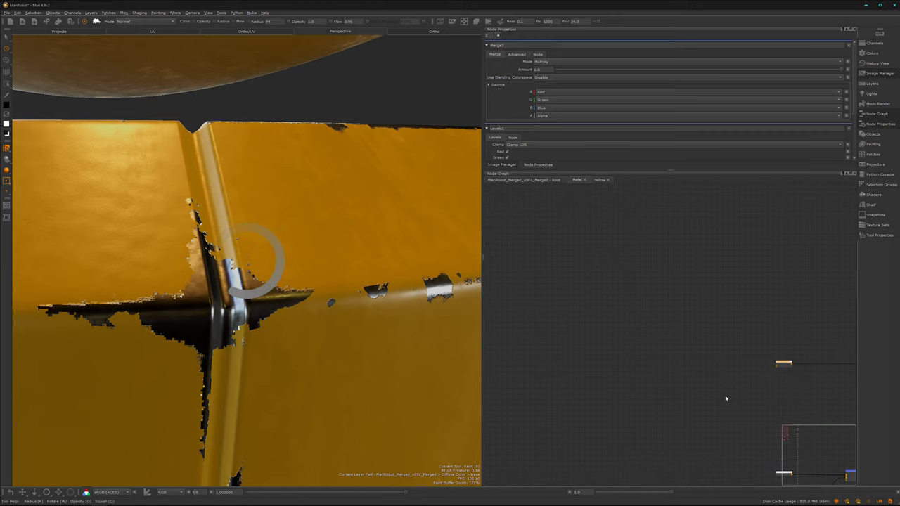
{"action": "right_click_drag", "start_coordinate": [729, 398], "coordinate": [750, 362], "text": "alt"}
{"action": "mouse_move", "coordinate": [692, 342]}
{"action": "middle_mouse_down", "text": "alt"}
{"action": "mouse_move", "coordinate": [609, 283]}
{"action": "mouse_move", "coordinate": [538, 211]}
{"action": "middle_mouse_up", "text": "alt"}
{"action": "right_click_drag", "start_coordinate": [679, 427], "coordinate": [808, 385], "text": "alt"}
{"action": "middle_click_drag", "start_coordinate": [739, 402], "coordinate": [561, 327], "text": "alt"}
{"action": "right_click_drag", "start_coordinate": [563, 398], "coordinate": [664, 356], "text": "alt"}
{"action": "middle_click_drag", "start_coordinate": [633, 328], "coordinate": [686, 367], "text": "alt"}
{"action": "left_click_drag", "start_coordinate": [656, 304], "coordinate": [645, 415]}
{"action": "key", "text": "Tab"}
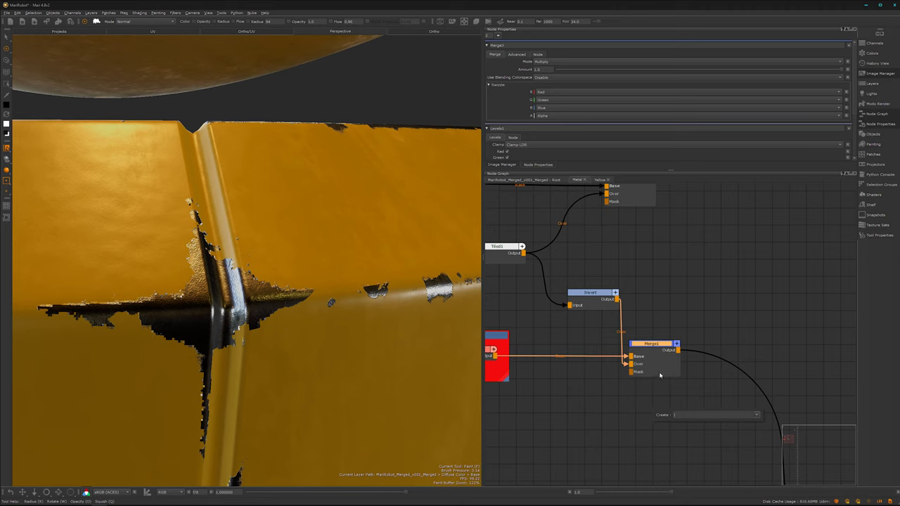
{"action": "type", "text": "leve"}
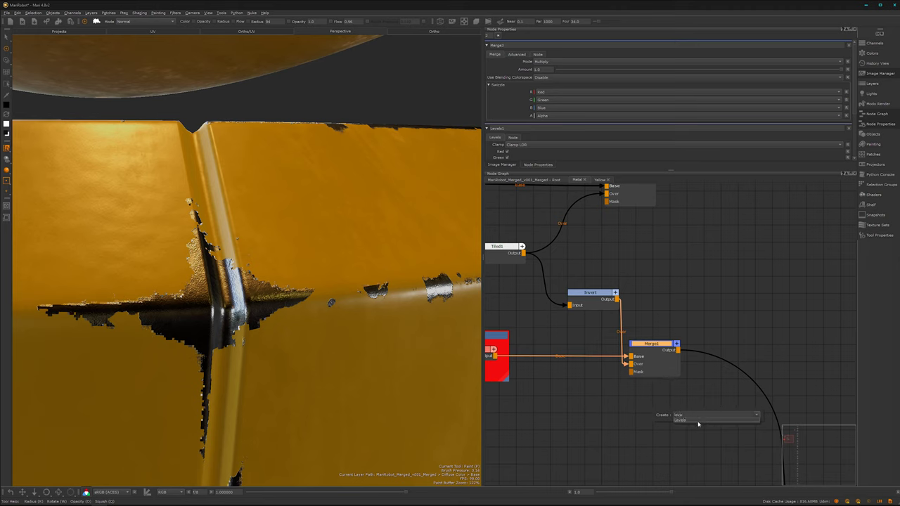
{"action": "left_click", "coordinate": [699, 420]}
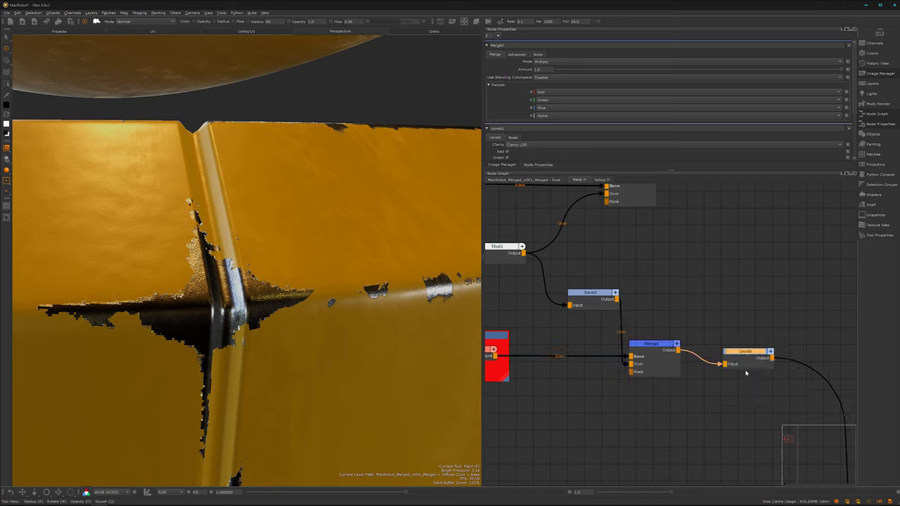
- Set the input Mid of the Levels node after the Metal network's Merge to about 0.46 and inspect the damaged ridge
{"action": "left_click_drag", "start_coordinate": [747, 355], "coordinate": [749, 351]}
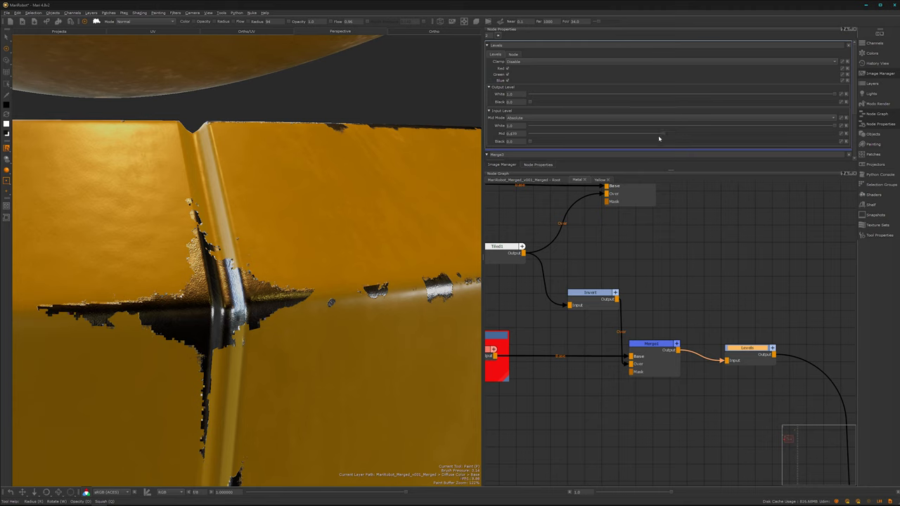
{"action": "mouse_move", "coordinate": [634, 135]}
{"action": "left_mouse_down"}
{"action": "mouse_move", "coordinate": [598, 135]}
{"action": "mouse_move", "coordinate": [674, 135]}
{"action": "left_mouse_up"}
{"action": "right_click_drag", "start_coordinate": [226, 304], "coordinate": [465, 312], "text": "alt"}
{"action": "mouse_move", "coordinate": [314, 309]}
{"action": "right_mouse_down", "text": "alt"}
{"action": "mouse_move", "coordinate": [301, 310]}
{"action": "mouse_move", "coordinate": [258, 355]}
{"action": "right_mouse_up", "text": "alt"}
{"action": "left_click_drag", "start_coordinate": [256, 356], "coordinate": [400, 295], "text": "alt"}
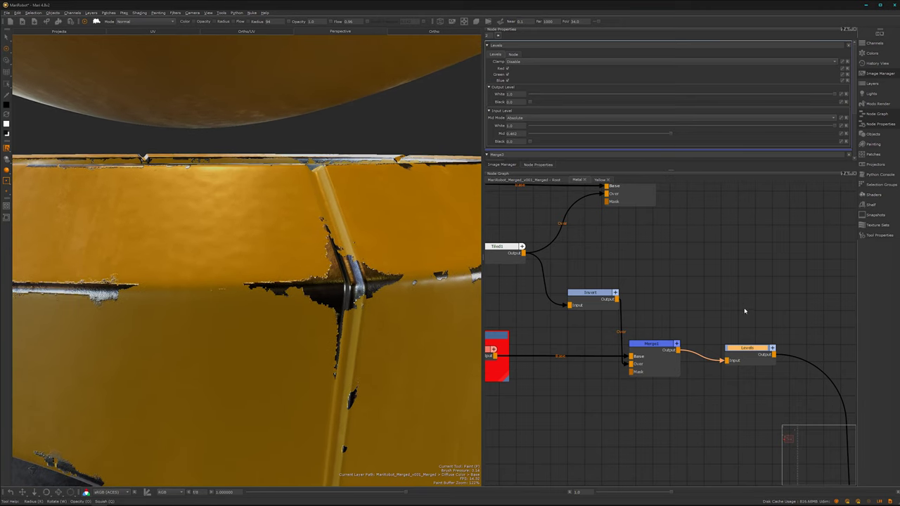
- Return to the root graph and display the Bump channel node's output on the model
{"action": "left_click", "coordinate": [538, 180]}
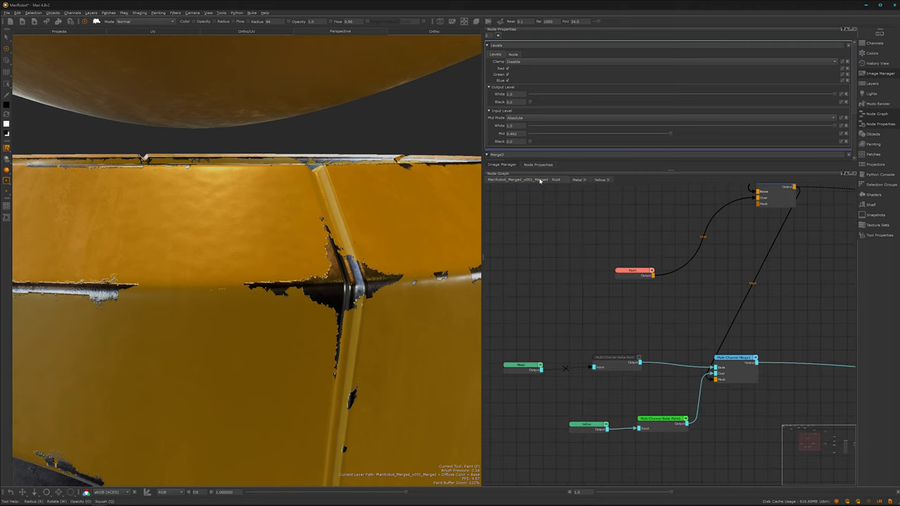
{"action": "right_click_drag", "start_coordinate": [750, 379], "coordinate": [598, 390], "text": "alt"}
{"action": "middle_click_drag", "start_coordinate": [672, 358], "coordinate": [693, 352], "text": "alt"}
{"action": "middle_click_drag", "start_coordinate": [847, 383], "coordinate": [726, 354], "text": "alt"}
{"action": "scroll", "coordinate": [724, 352], "scroll_direction": "up", "scroll_amount": 5}
{"action": "left_click", "coordinate": [623, 402]}
{"action": "left_click", "coordinate": [633, 452]}
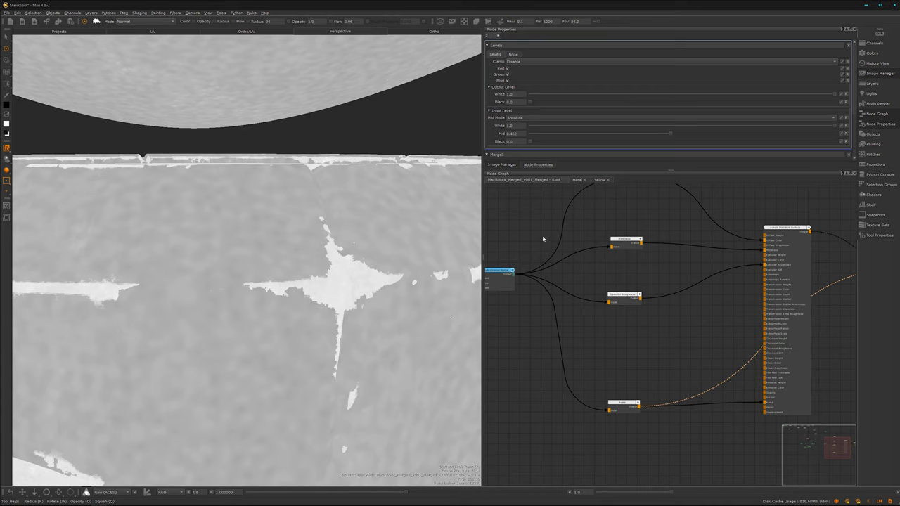
- In the Metal network, raise the input Mid of the Levels node after the Merge to about 0.81
{"action": "left_click", "coordinate": [576, 180]}
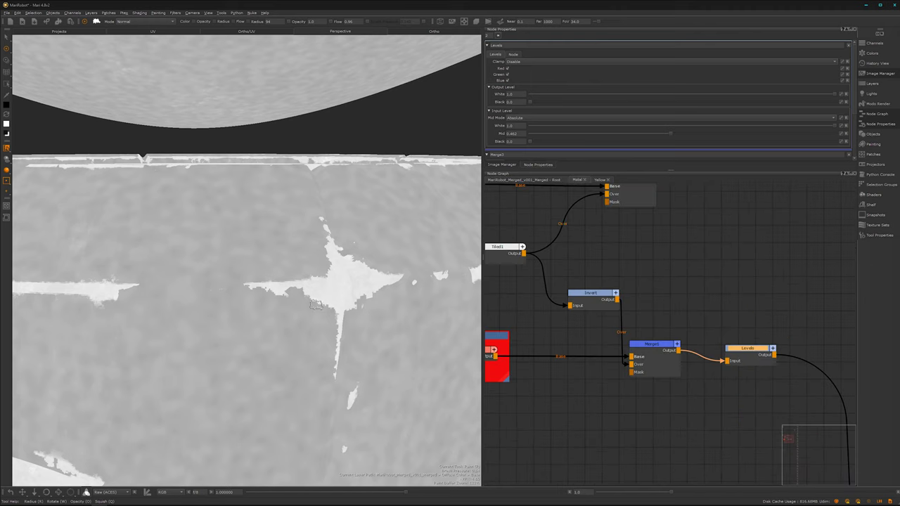
{"action": "left_click_drag", "start_coordinate": [742, 348], "coordinate": [740, 346]}
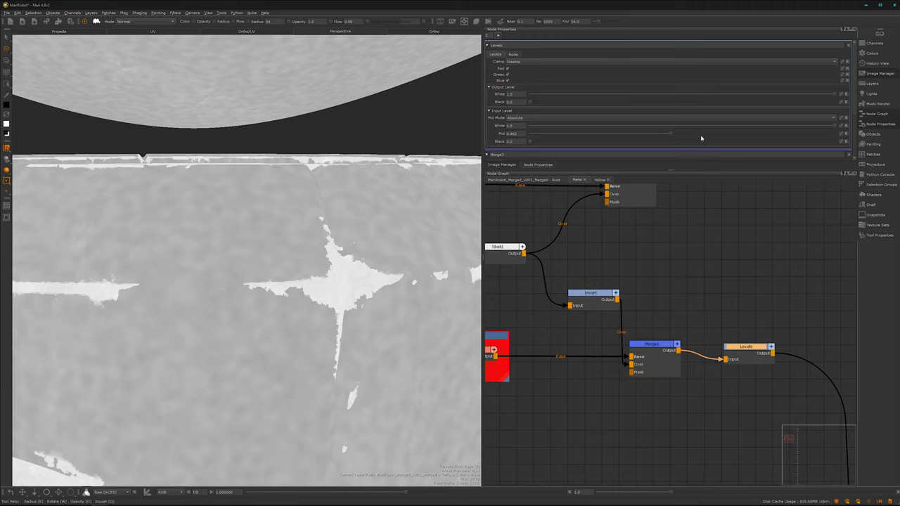
{"action": "left_click_drag", "start_coordinate": [671, 134], "coordinate": [777, 151]}
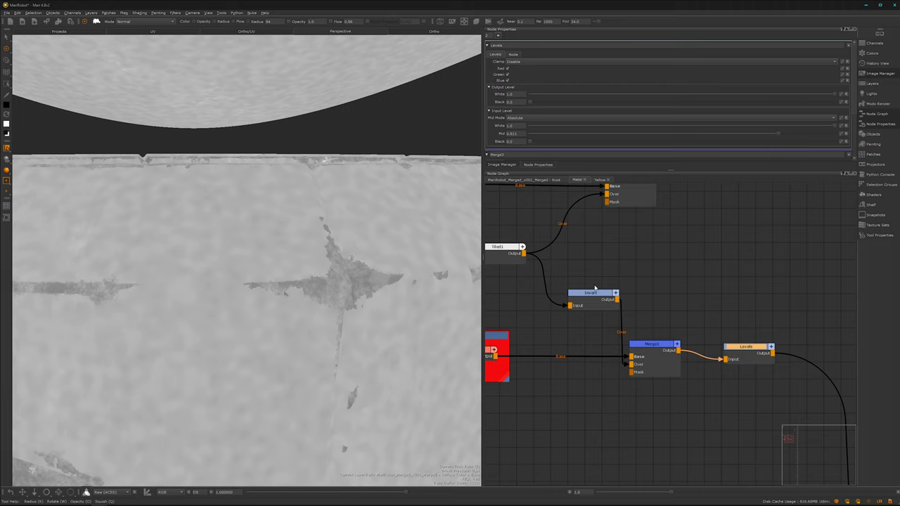
- Re-enable the Multi-Channel Bake Point node after Metal in the root graph and run Bake Selected on it
{"action": "left_click", "coordinate": [552, 180]}
{"action": "scroll", "coordinate": [582, 363], "scroll_direction": "down", "scroll_amount": 4}
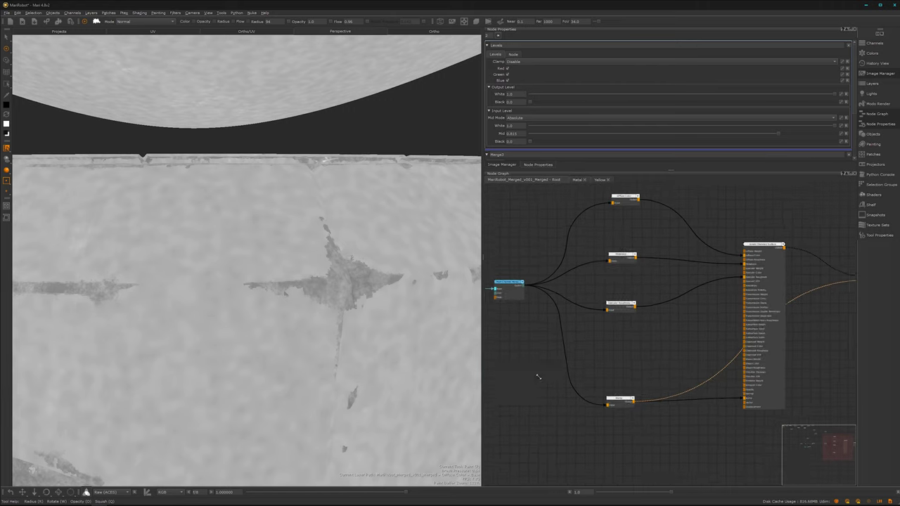
{"action": "middle_click_drag", "start_coordinate": [636, 395], "coordinate": [731, 406]}
{"action": "middle_click_drag", "start_coordinate": [598, 401], "coordinate": [658, 409]}
{"action": "middle_click_drag", "start_coordinate": [514, 332], "coordinate": [605, 366]}
{"action": "left_click", "coordinate": [605, 363]}
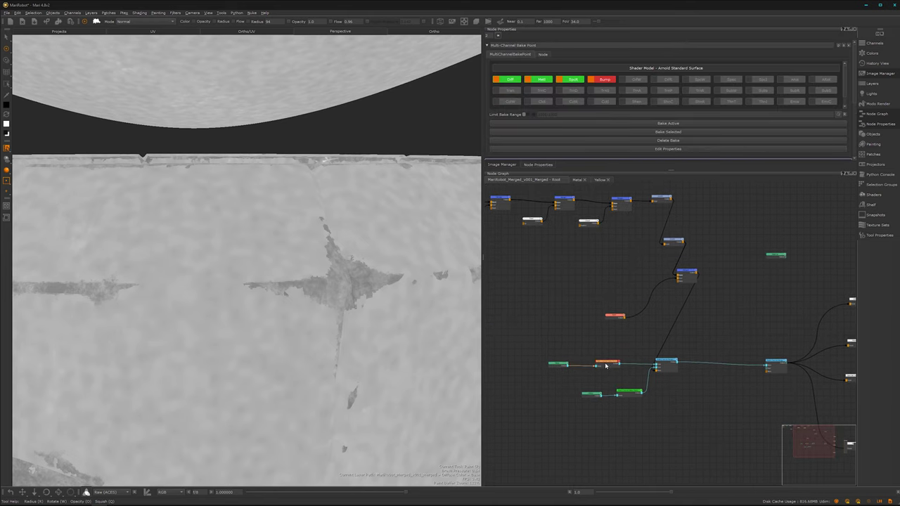
{"action": "scroll", "coordinate": [638, 362], "scroll_direction": "up", "scroll_amount": 8}
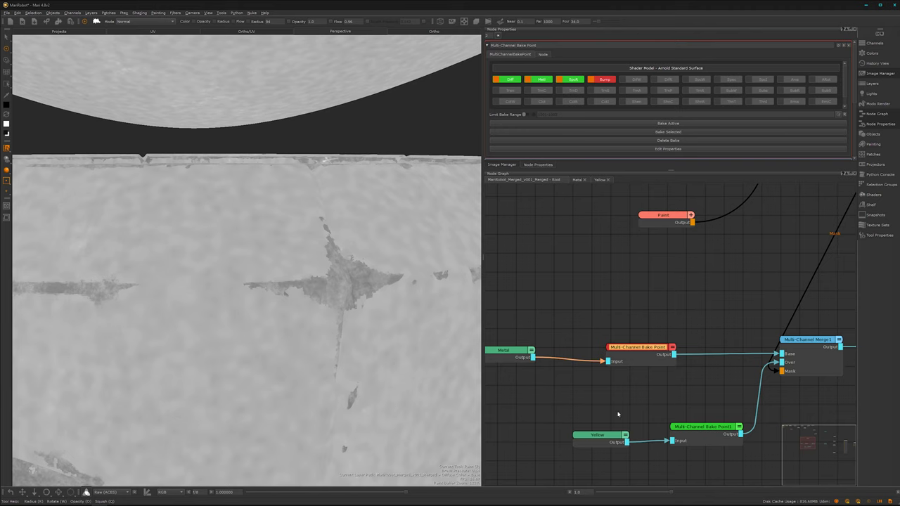
{"action": "left_click_drag", "start_coordinate": [638, 357], "coordinate": [637, 353]}
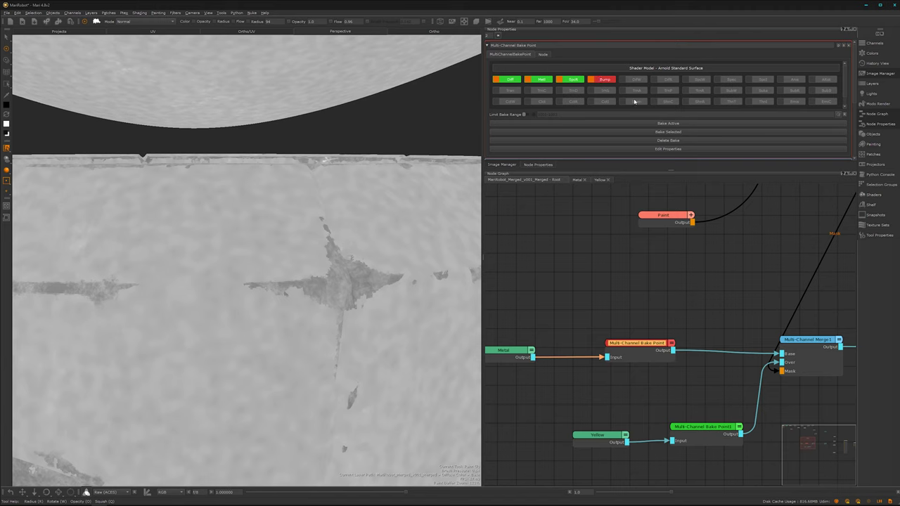
{"action": "left_click", "coordinate": [670, 132]}
- Insert a 4096 x 4096, 8-bit Bake Point after the Merge that combines the mask chain with the Paint node, and bake it
{"action": "scroll", "coordinate": [725, 316], "scroll_direction": "down", "scroll_amount": 2}
{"action": "middle_click_drag", "start_coordinate": [735, 317], "coordinate": [679, 393]}
{"action": "scroll", "coordinate": [678, 373], "scroll_direction": "down", "scroll_amount": 1}
{"action": "middle_click_drag", "start_coordinate": [656, 318], "coordinate": [692, 372]}
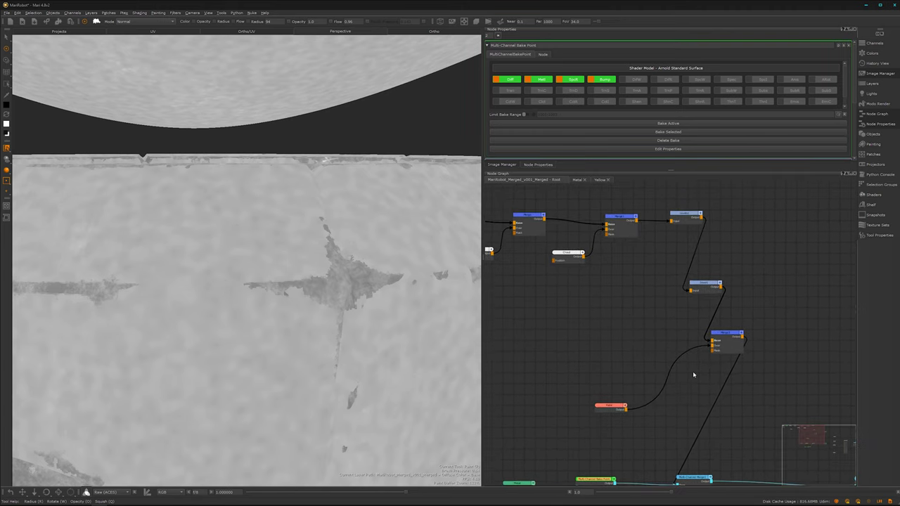
{"action": "left_click_drag", "start_coordinate": [728, 339], "coordinate": [732, 339]}
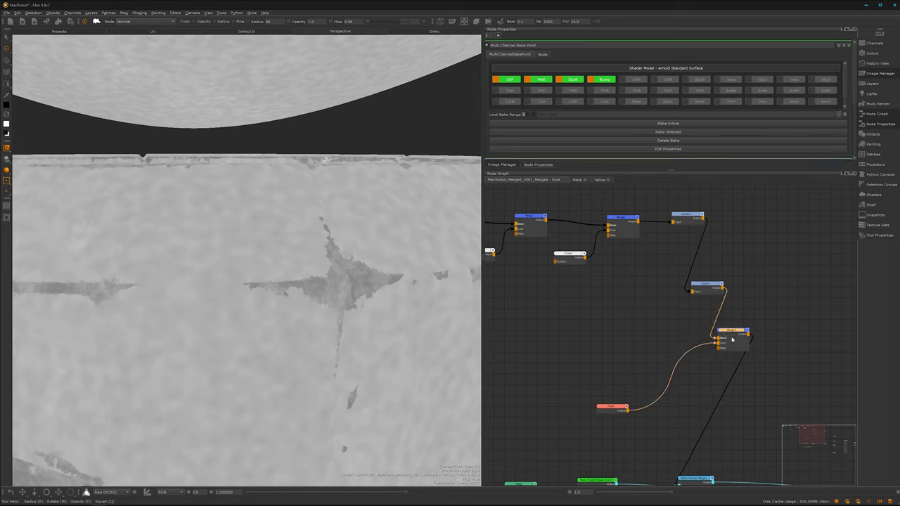
{"action": "key", "text": "Tab"}
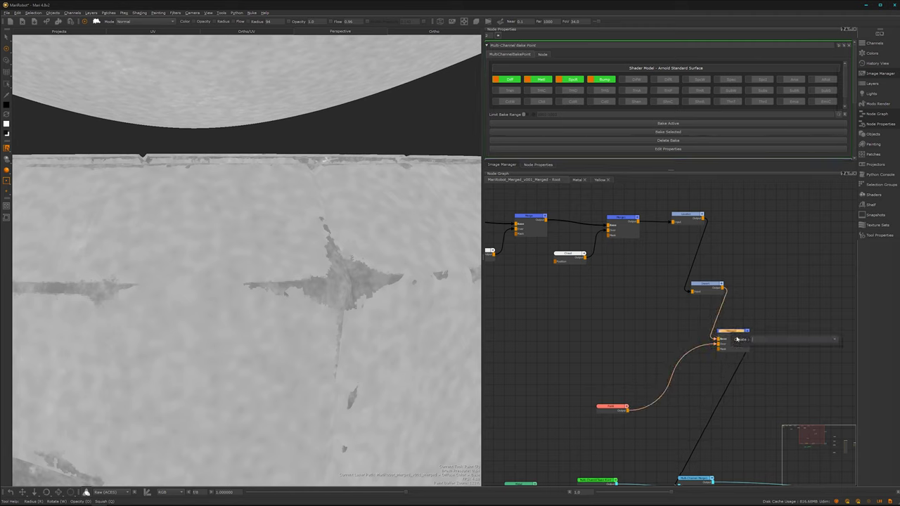
{"action": "type", "text": "bak"}
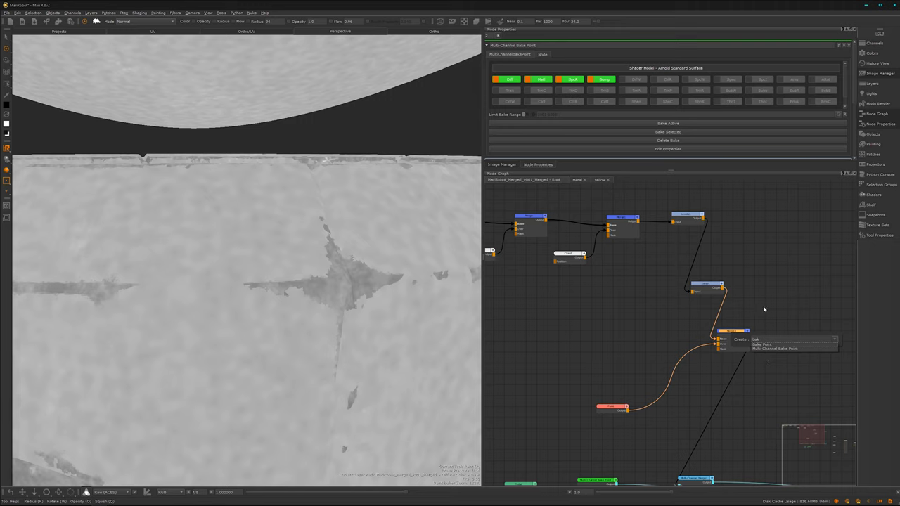
{"action": "left_click", "coordinate": [760, 345]}
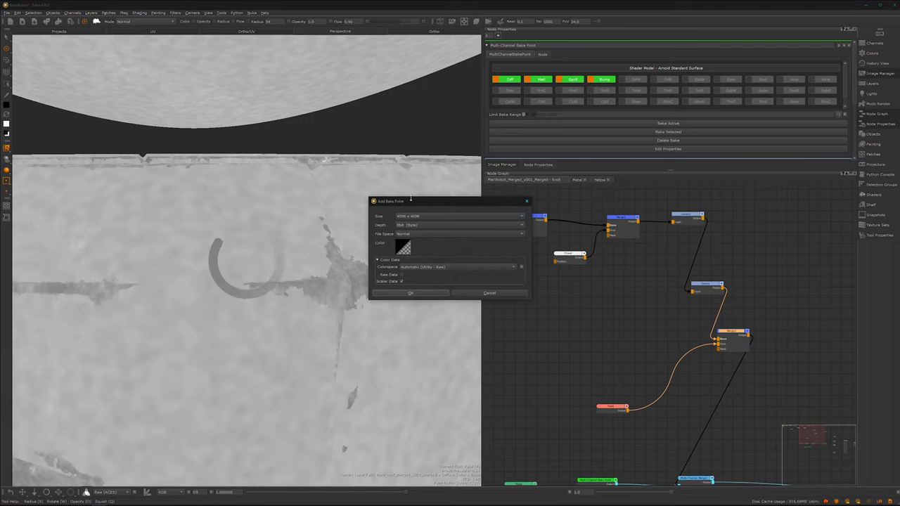
{"action": "left_click", "coordinate": [411, 292]}
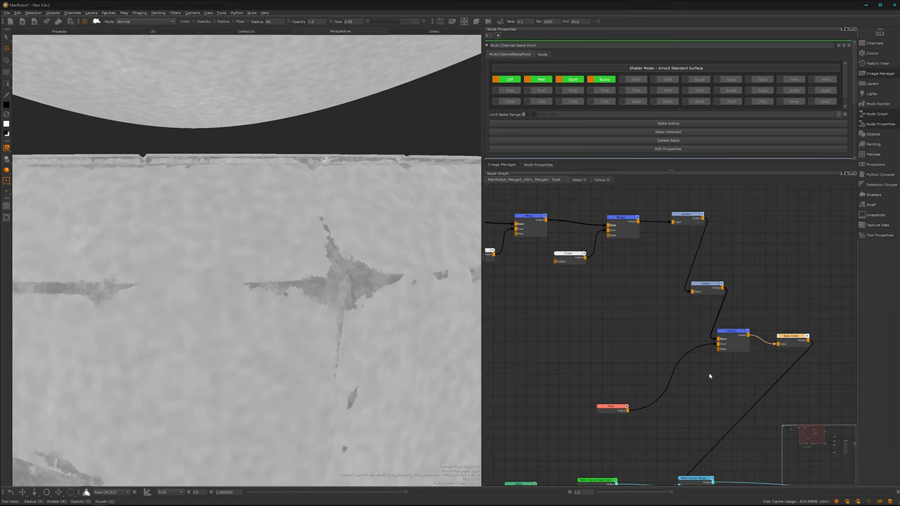
{"action": "left_click", "coordinate": [795, 336]}
{"action": "left_click", "coordinate": [681, 94]}
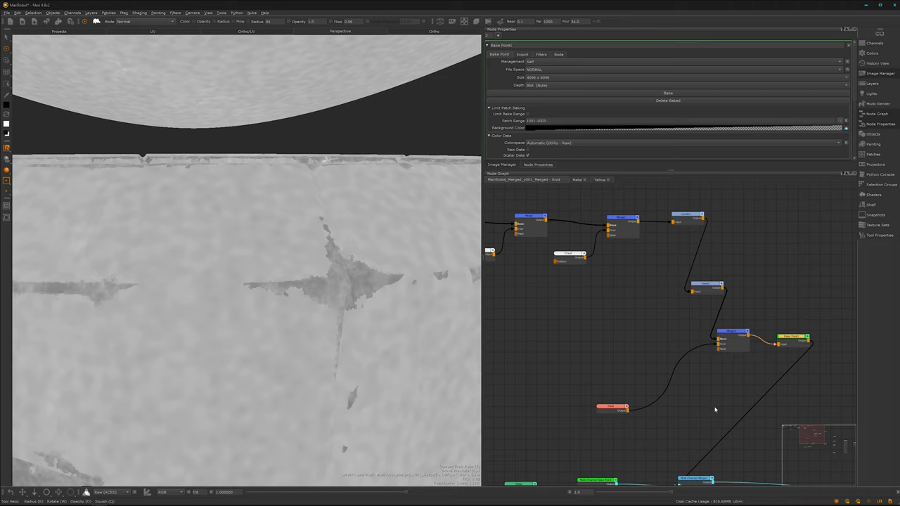
- Enlarge the node graph to full view and line up the last mask nodes, including Paint and the Bake Point, in one row
{"action": "scroll", "coordinate": [692, 383], "scroll_direction": "down", "scroll_amount": 1}
{"action": "right_click_drag", "start_coordinate": [636, 350], "coordinate": [611, 309], "text": "alt"}
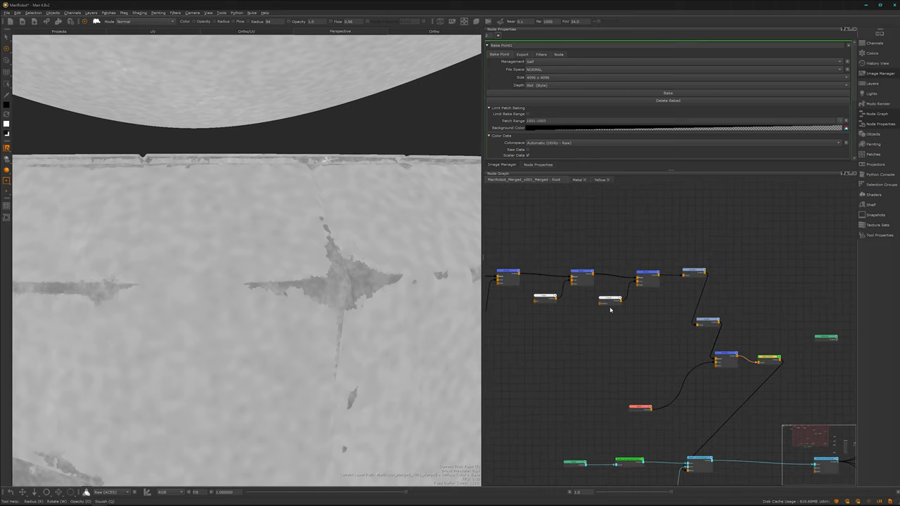
{"action": "key", "text": "space"}
{"action": "right_click_drag", "start_coordinate": [576, 372], "coordinate": [702, 289], "text": "alt"}
{"action": "middle_click_drag", "start_coordinate": [508, 253], "coordinate": [623, 327], "text": "alt"}
{"action": "left_click_drag", "start_coordinate": [587, 314], "coordinate": [614, 251]}
{"action": "left_click_drag", "start_coordinate": [616, 358], "coordinate": [669, 256]}
{"action": "left_click_drag", "start_coordinate": [502, 424], "coordinate": [614, 289]}
{"action": "left_click_drag", "start_coordinate": [662, 363], "coordinate": [703, 261]}
- Select the whole mask node chain from its first node to the Bake Point and create a Backdrop around it
{"action": "left_click_drag", "start_coordinate": [256, 272], "coordinate": [705, 320]}
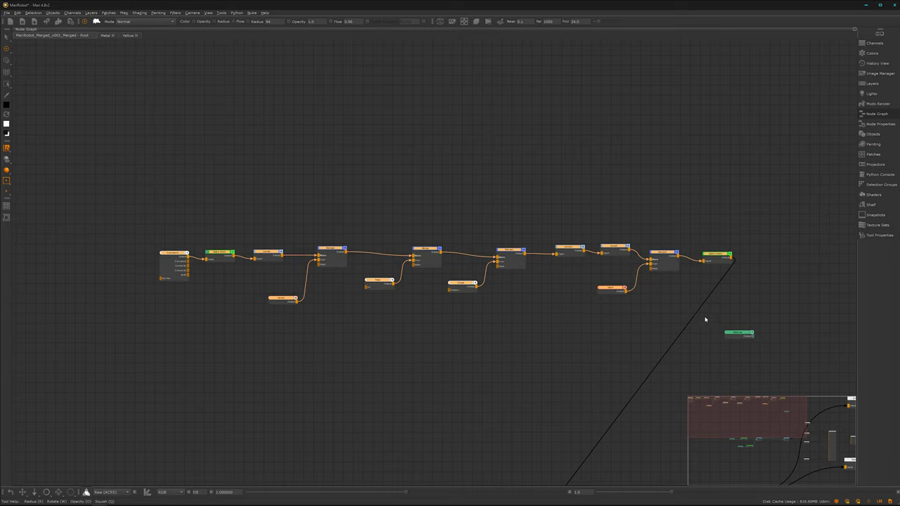
{"action": "key", "text": "Tab"}
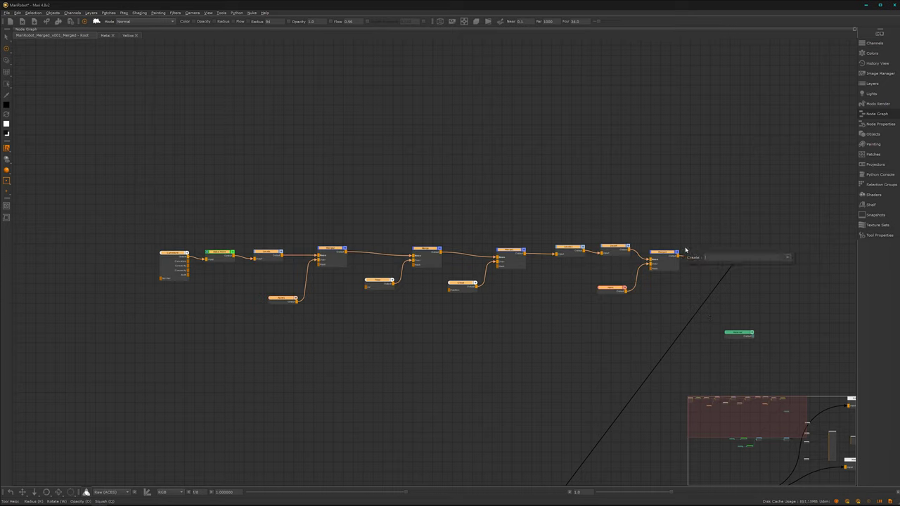
{"action": "type", "text": "bac"}
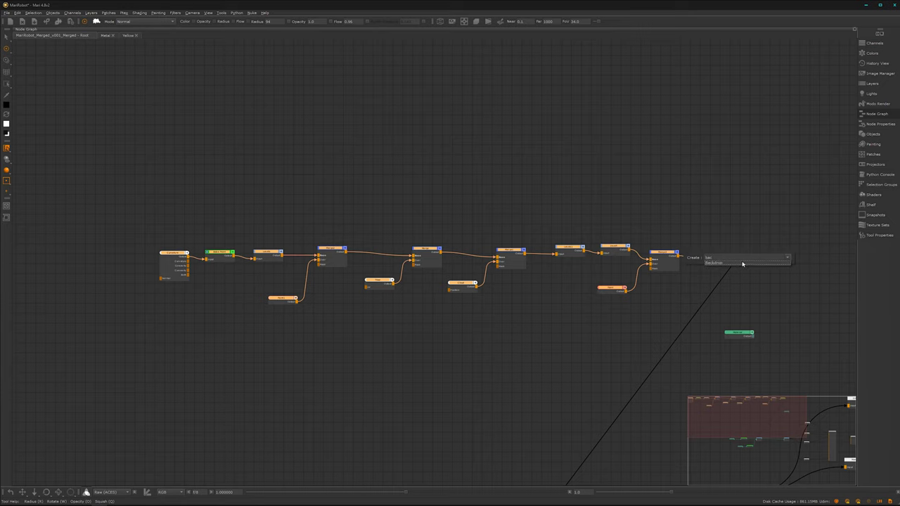
{"action": "left_click", "coordinate": [742, 263]}
{"action": "left_click", "coordinate": [675, 239]}
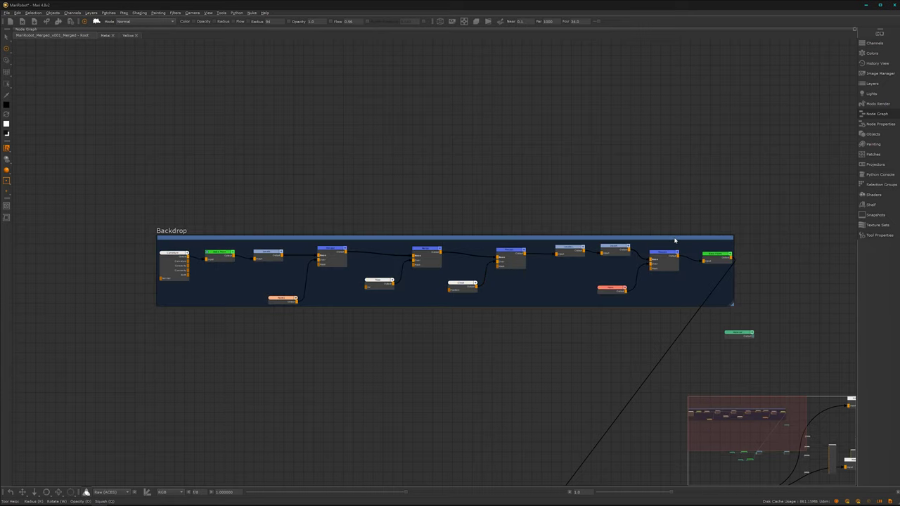